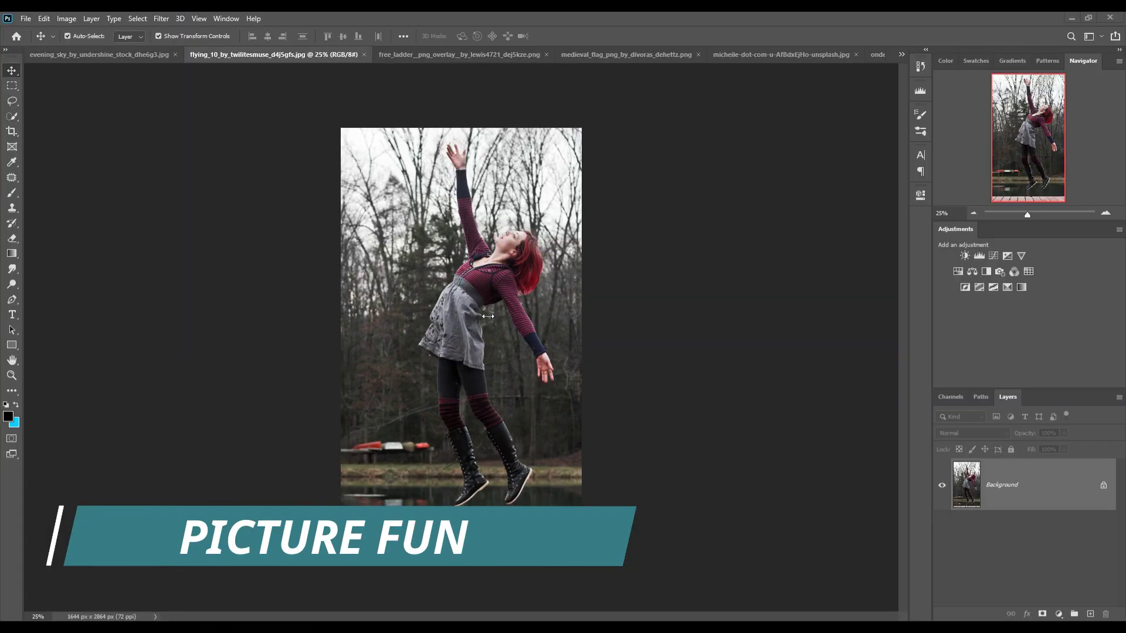
Create a 3840x2160 document and crop it to 2868 × 2424 px with a cyan top band.
left_click(26, 18)
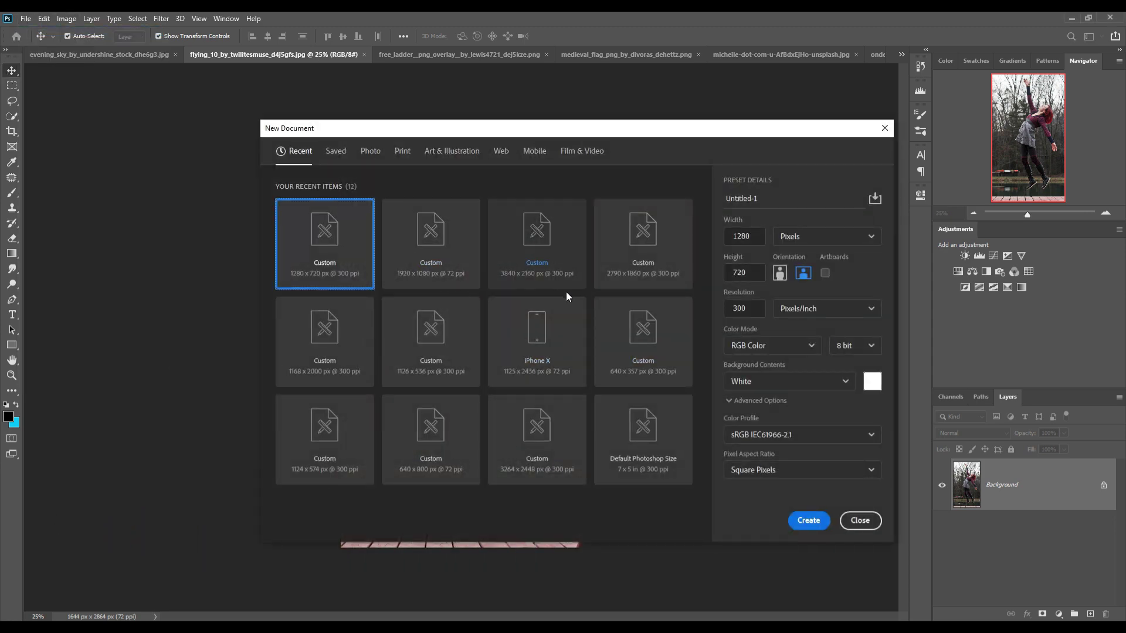
double_click(554, 250)
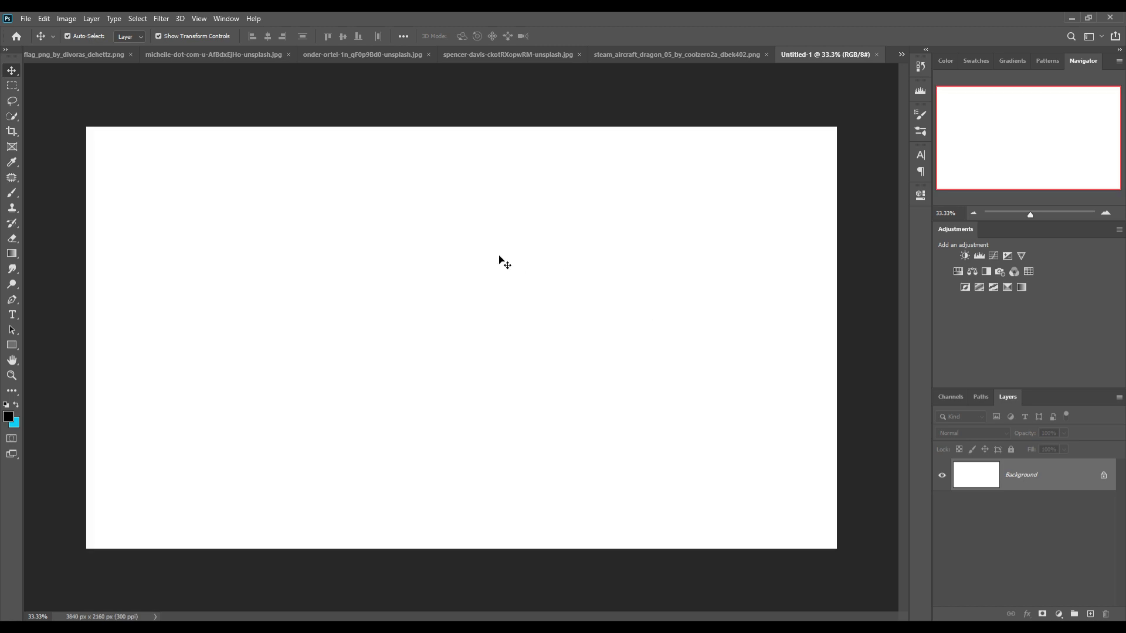
left_click(11, 132)
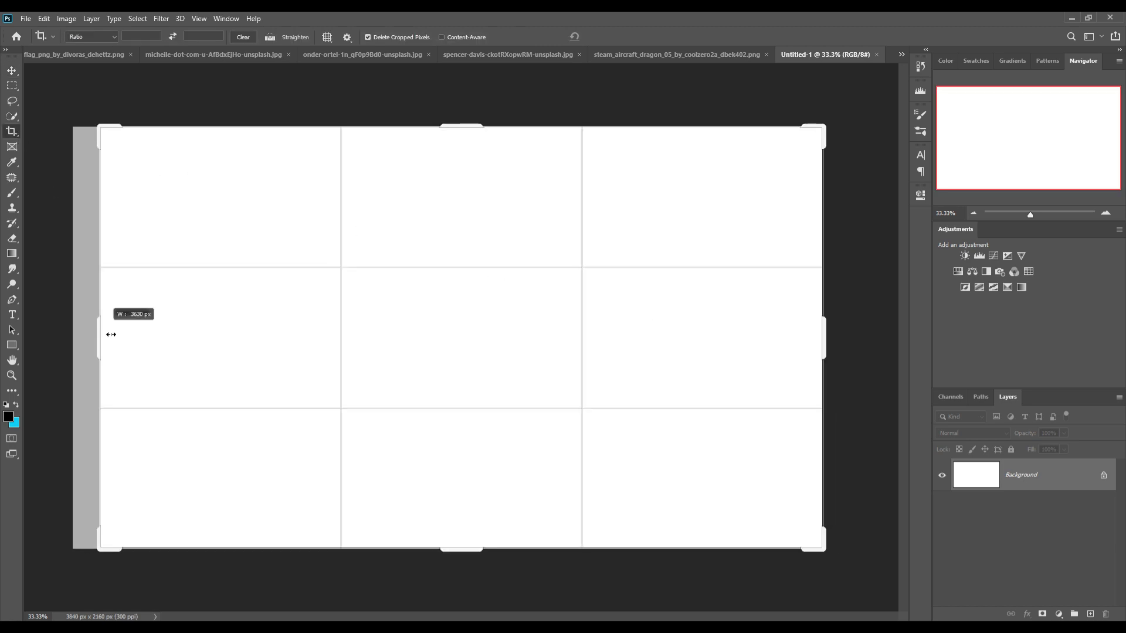
left_click_drag(113, 329, 196, 334)
left_click_drag(463, 127, 461, 101)
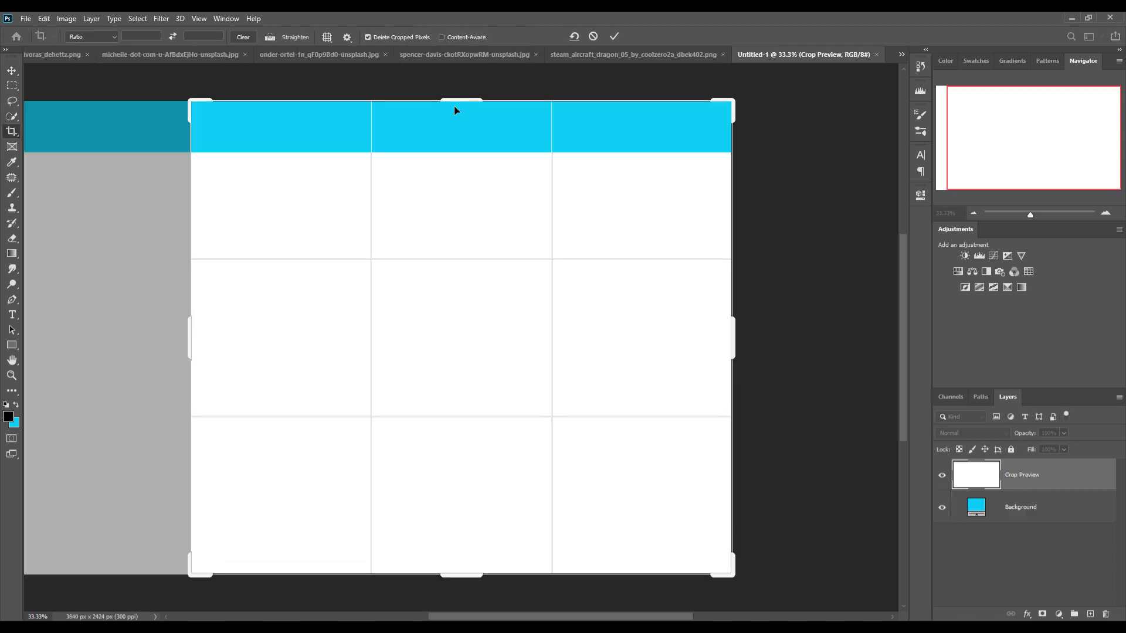
left_click_drag(194, 345, 187, 345)
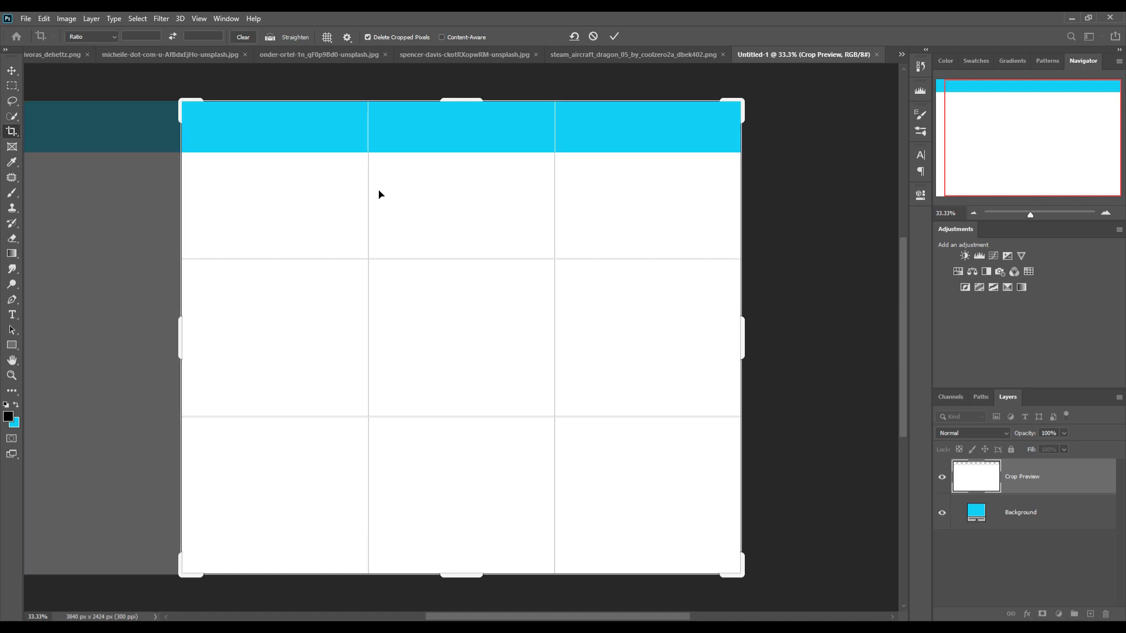
key("Return")
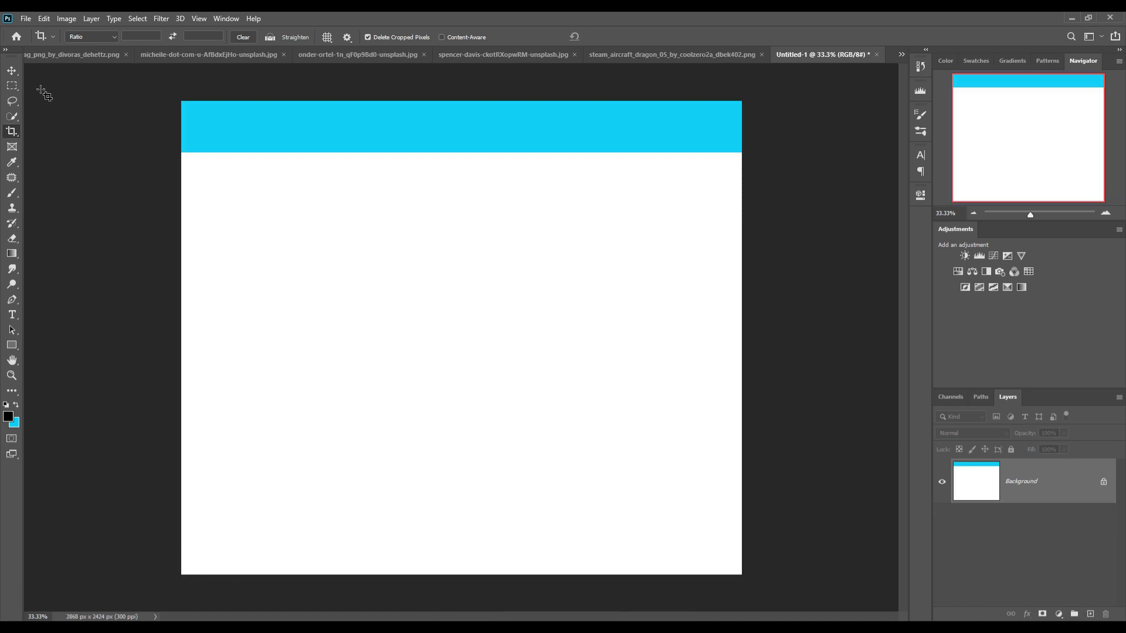
Crop the brick-house photo to just its tiled tower, 966 × 1362 px.
key("v")
left_click(617, 54)
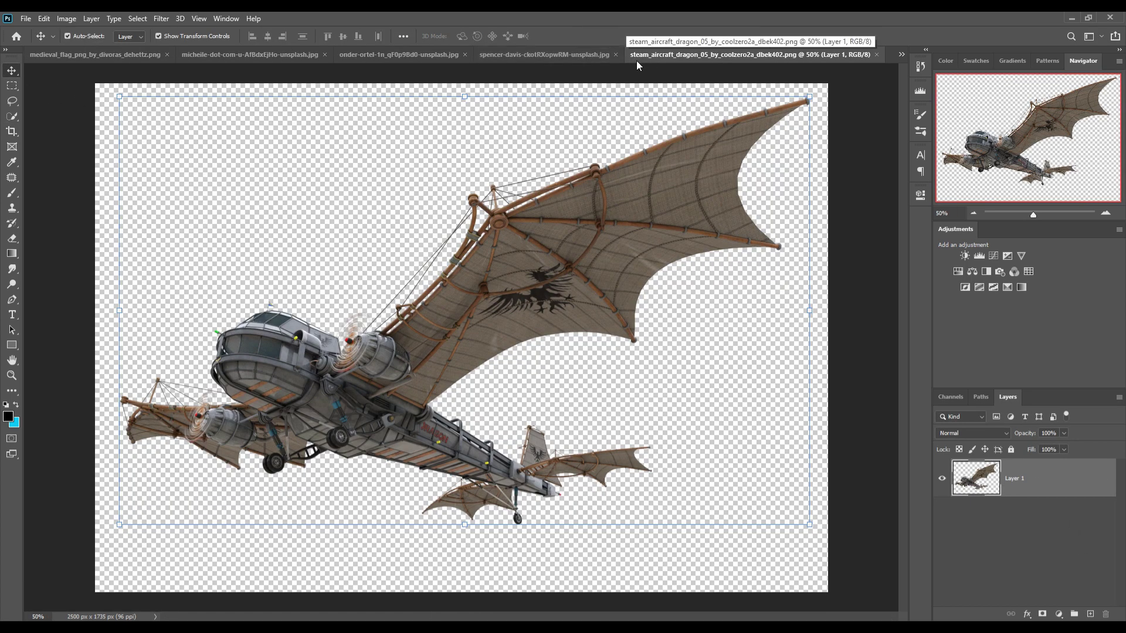
left_click(522, 58)
left_click(381, 58)
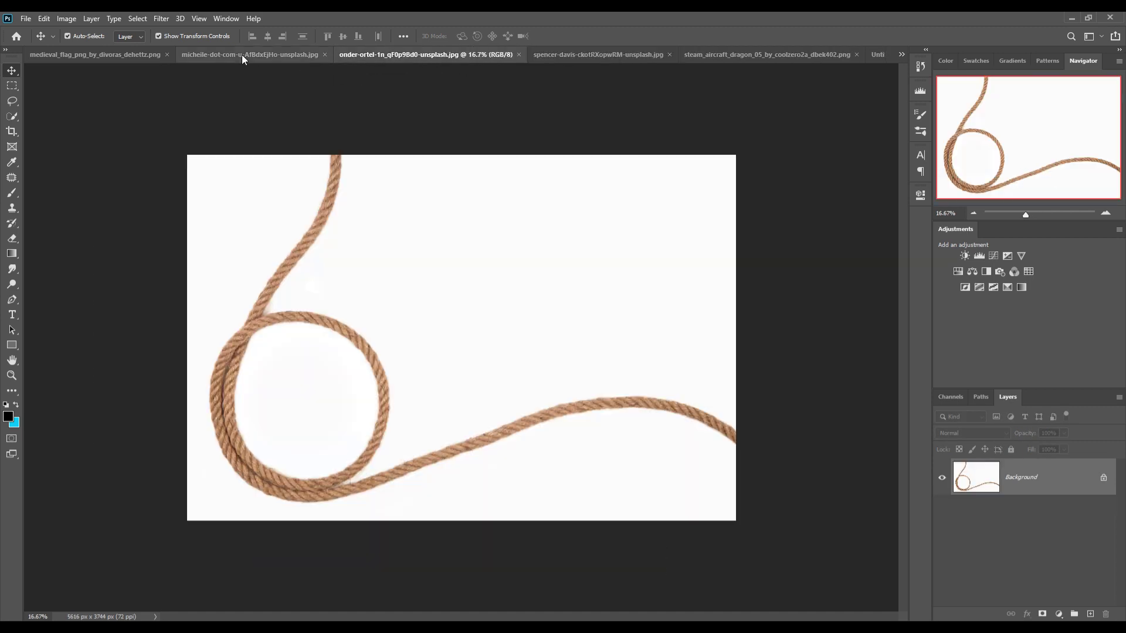
left_click(242, 56)
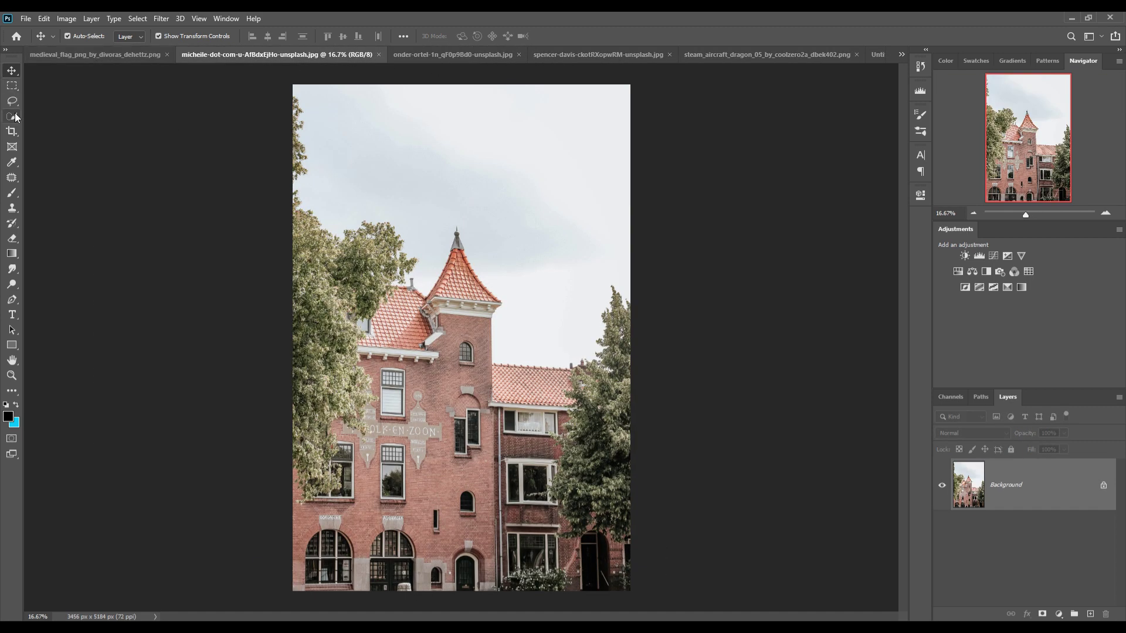
left_click(12, 131)
left_click_drag(422, 210, 511, 343)
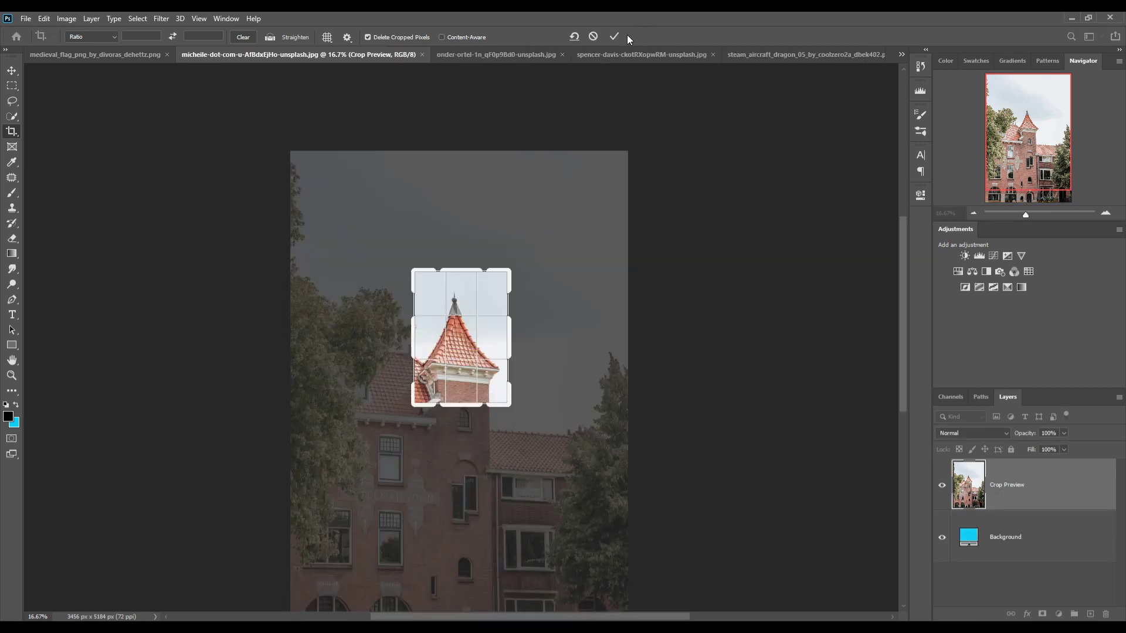
left_click(624, 36)
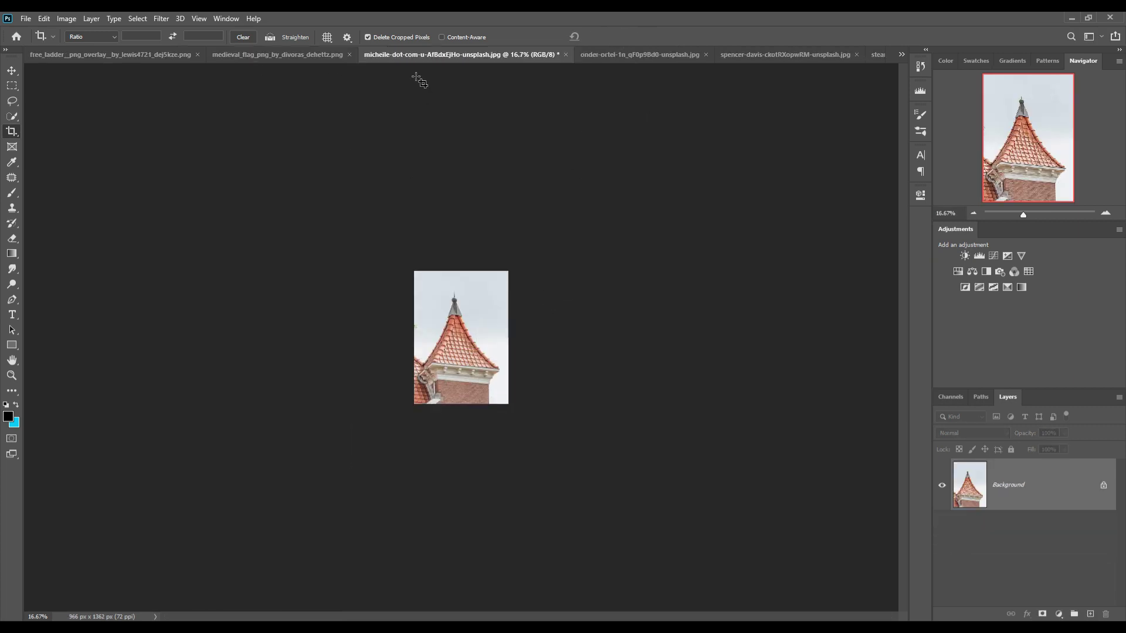
Zoom in and auto-select the tower with Select > Subject.
key("ctrl+plus")
key("ctrl+plus")
key("ctrl+plus")
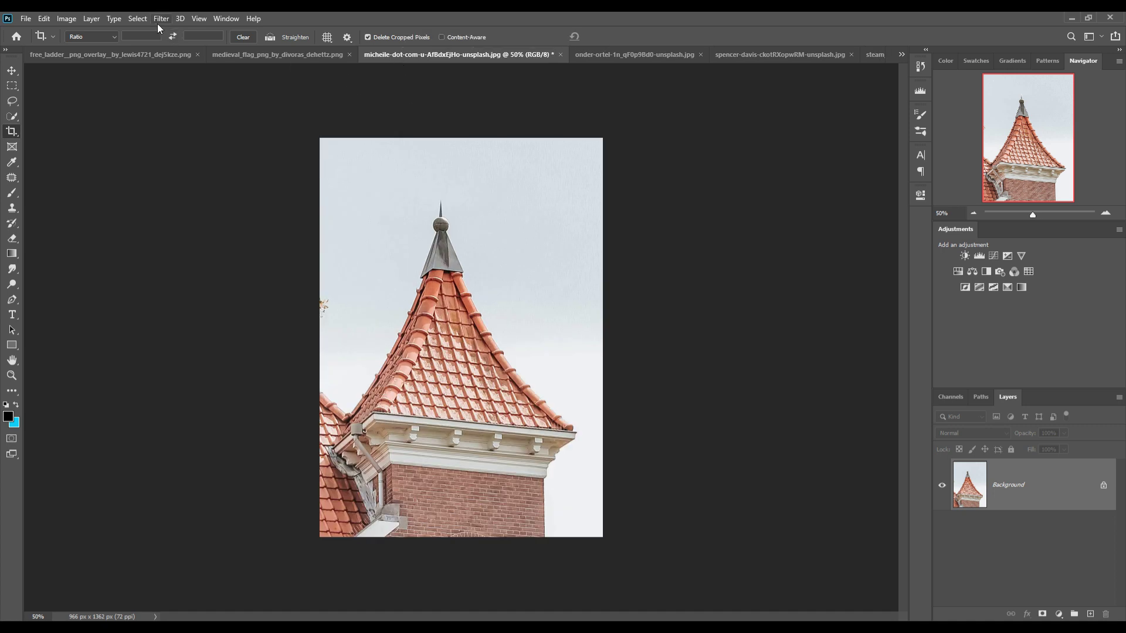
left_click(139, 18)
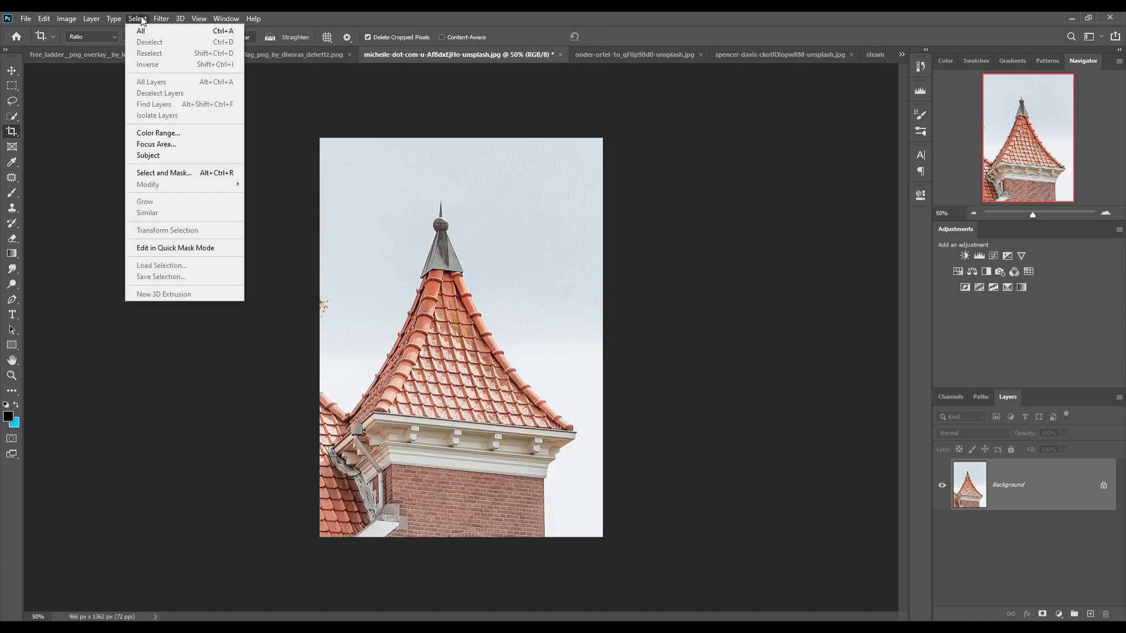
left_click(155, 156)
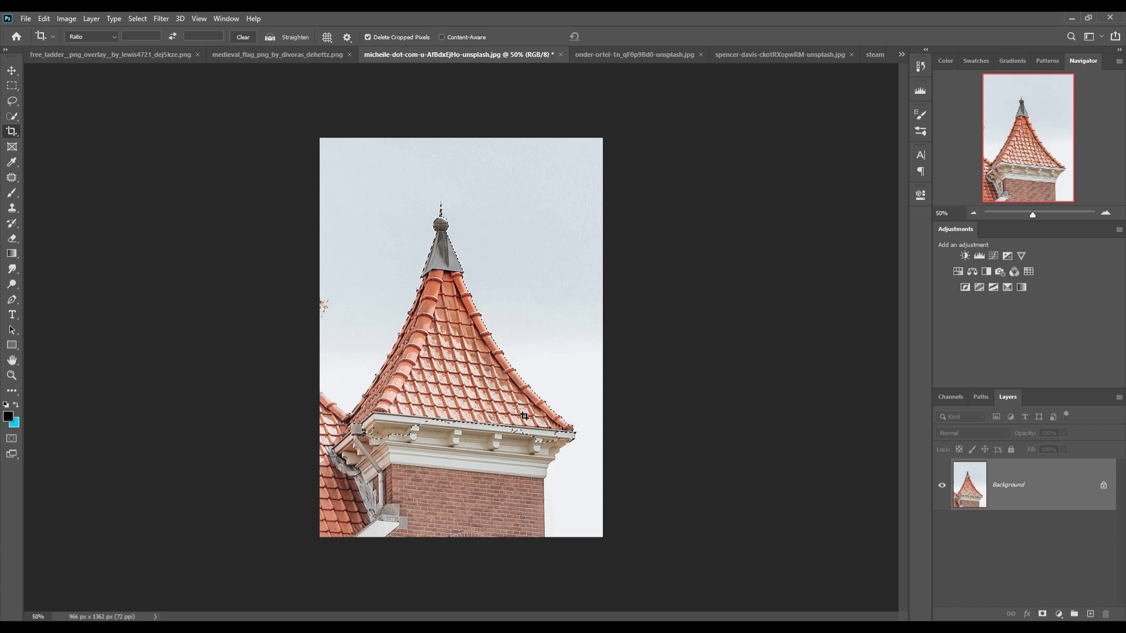
Extend the tower selection down the brick wall, white ledge and downspout with Quick Selection.
left_click(12, 116)
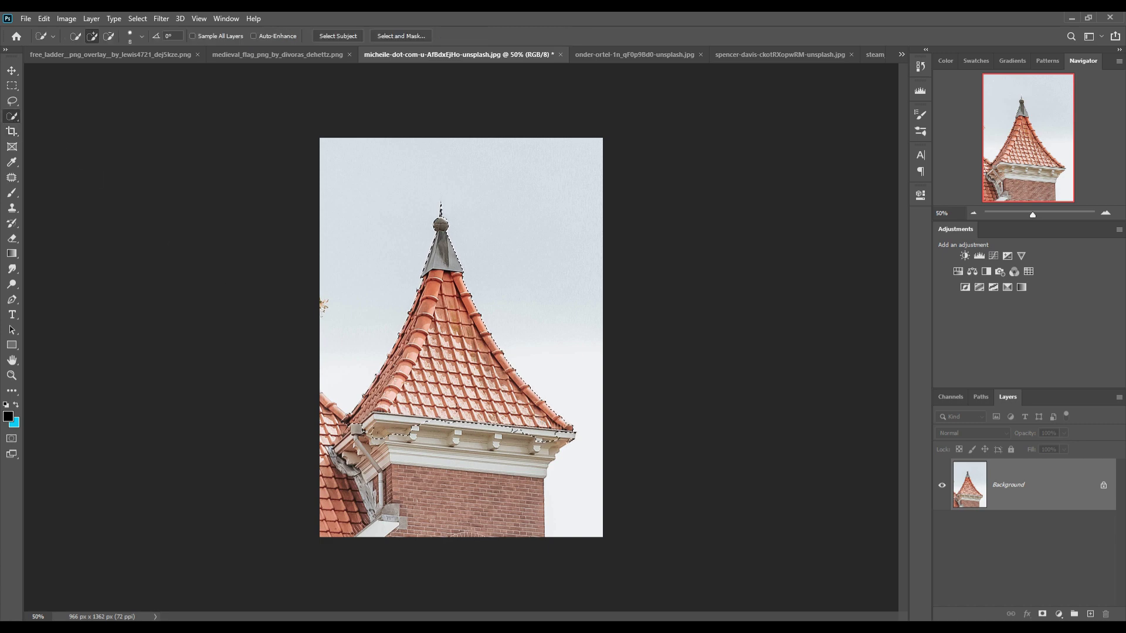
left_click_drag(457, 409, 448, 570)
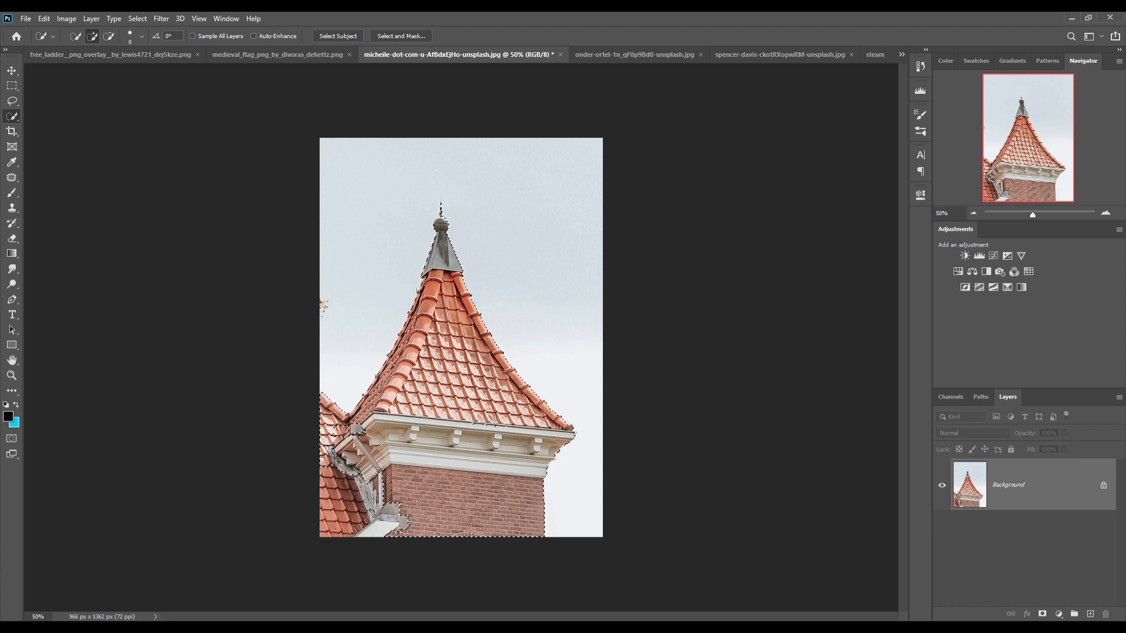
left_click(404, 524)
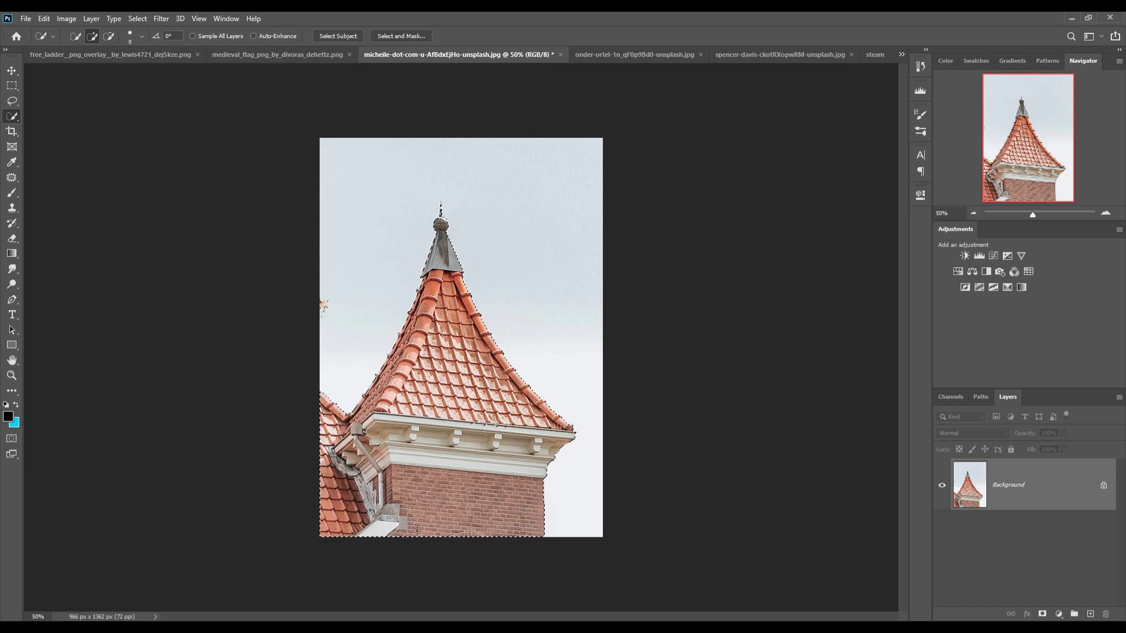
Place the cut-out tower and the Colosseum city strip into Untitled-1, city along the bottom.
left_click_drag(458, 54, 487, 108)
left_click_drag(457, 352, 587, 382)
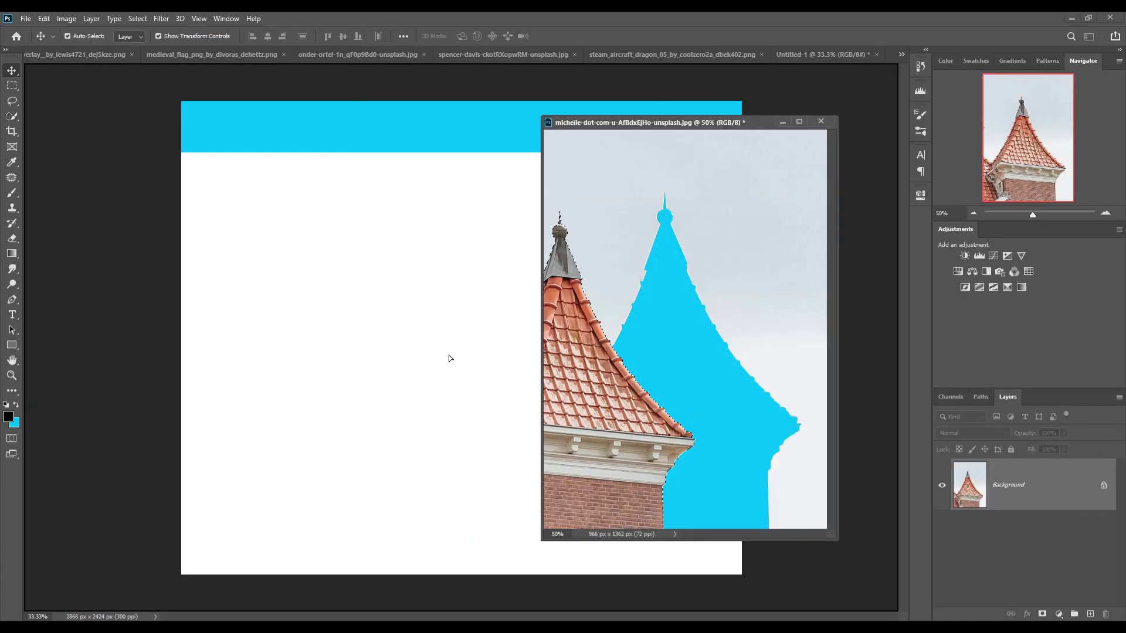
left_click(44, 18)
left_click(100, 284)
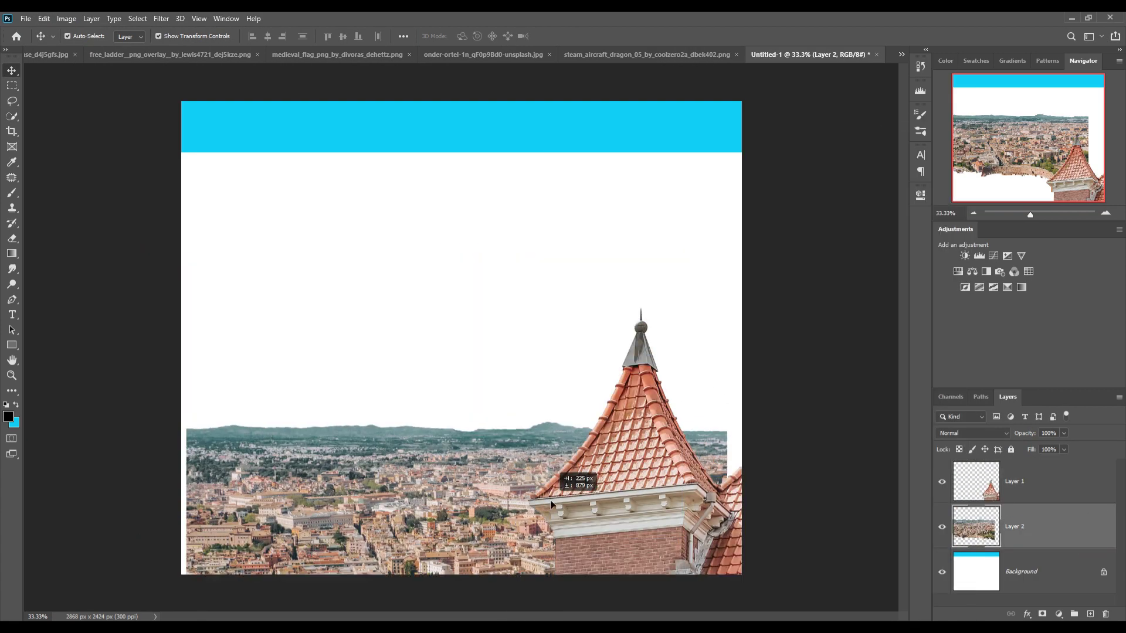
left_click_drag(551, 504, 552, 515)
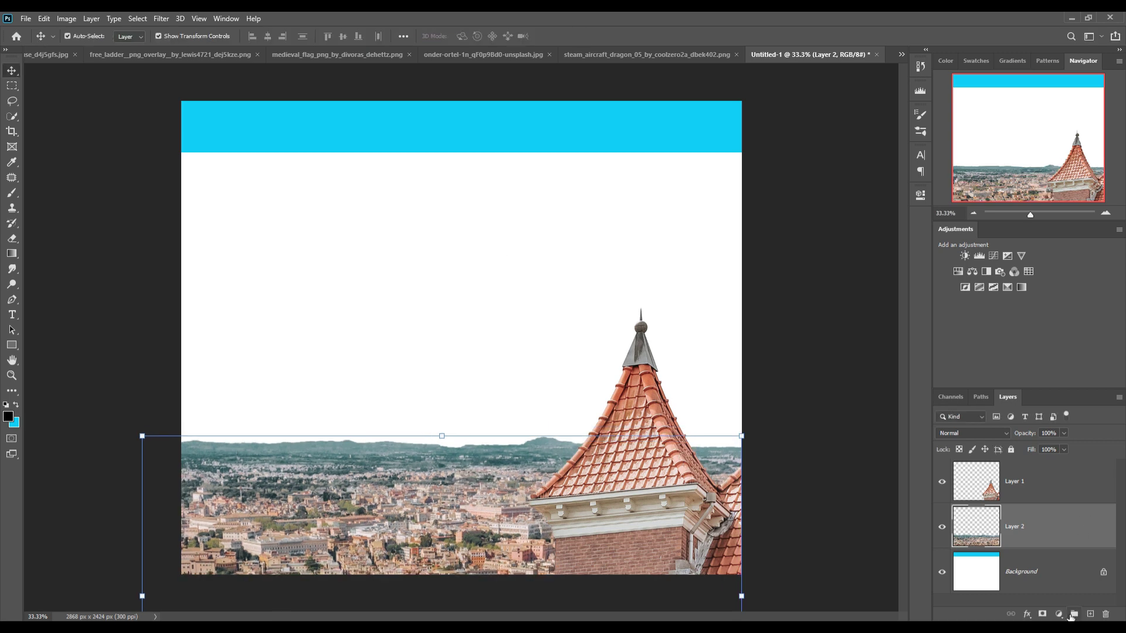
Add a Color Balance adjustment layer to the city.
left_click(994, 256)
left_click(1089, 512)
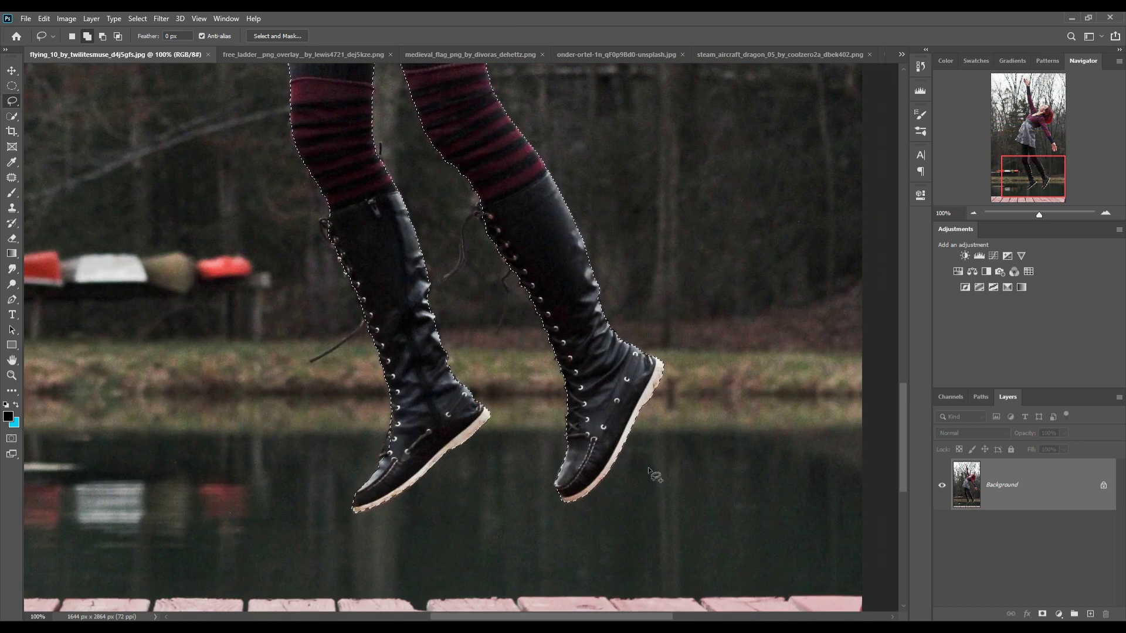
key("ctrl+0")
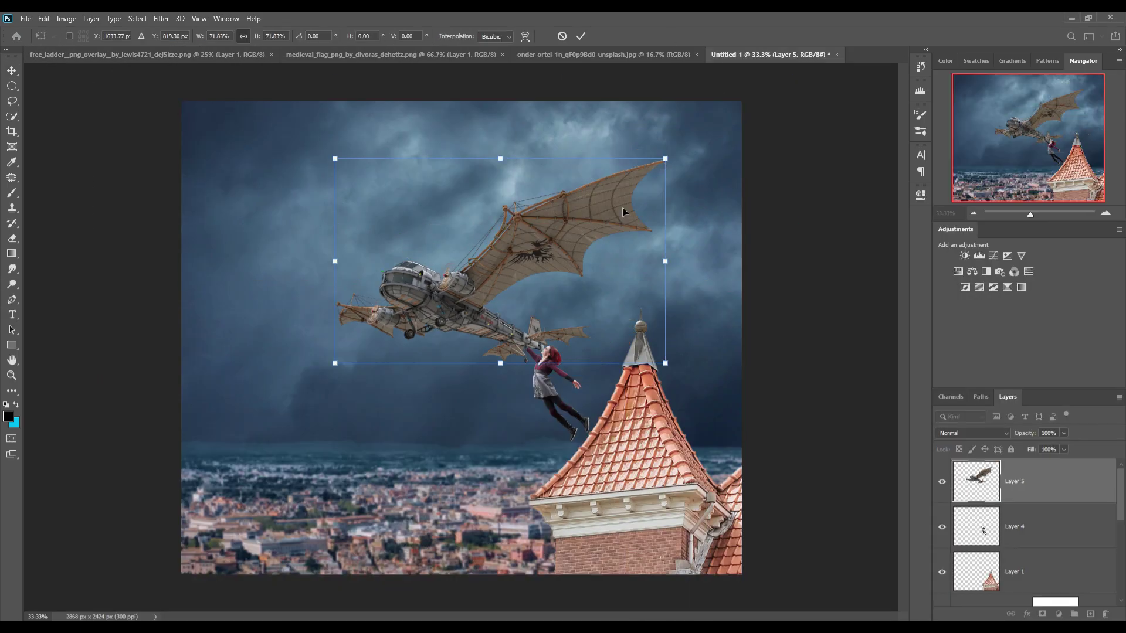
Scale, rotate and position the airship overhead, and move the girl lower toward the tower.
mouse_move(622, 207)
left_mouse_down()
mouse_move(498, 146)
mouse_move(516, 101)
left_mouse_up()
left_click(581, 36)
left_click_drag(656, 442, 656, 477)
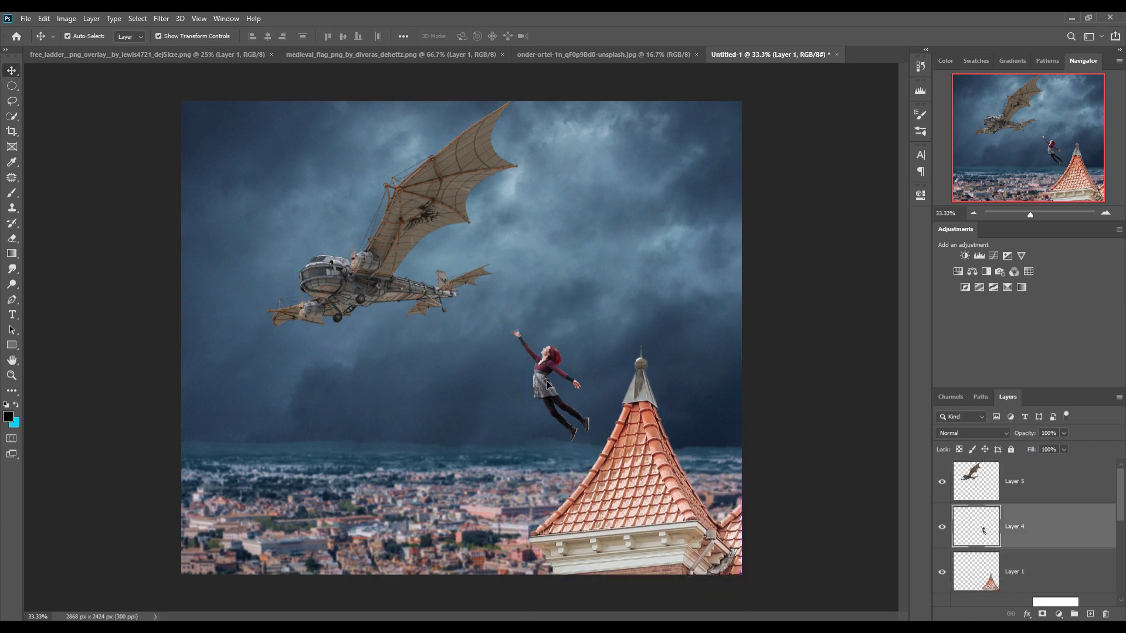
left_click_drag(548, 382, 525, 454)
left_click(388, 525)
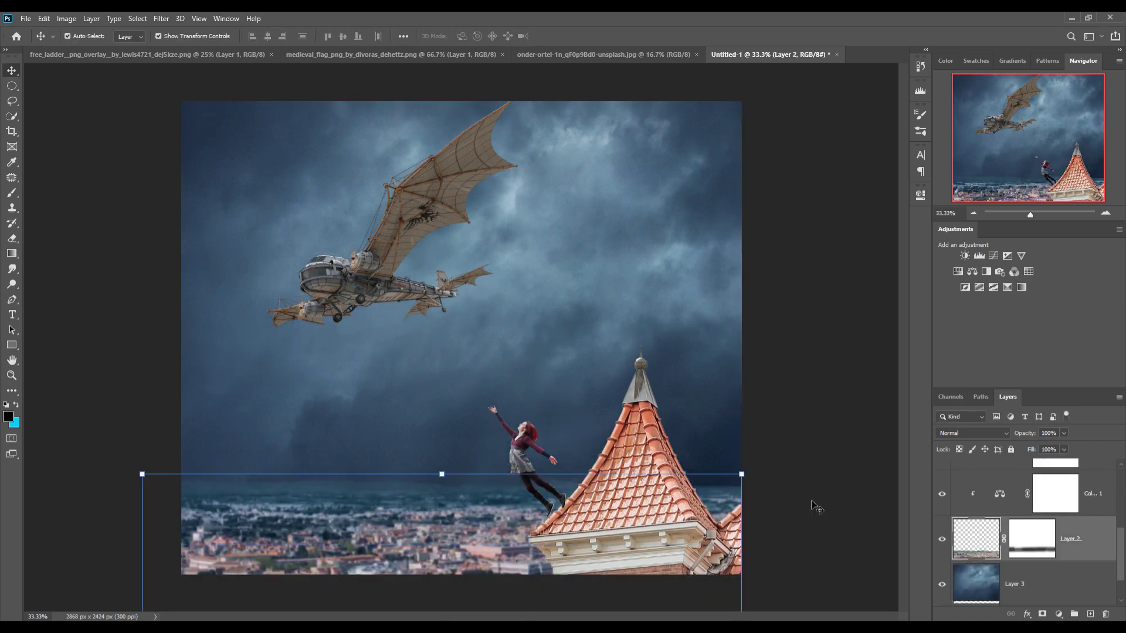
Bring the rope ladder into Untitled-1, scaled and rotated to hang beneath the airship.
left_click_drag(147, 54, 645, 154)
left_click_drag(736, 269, 376, 352)
left_click_drag(357, 141, 344, 364)
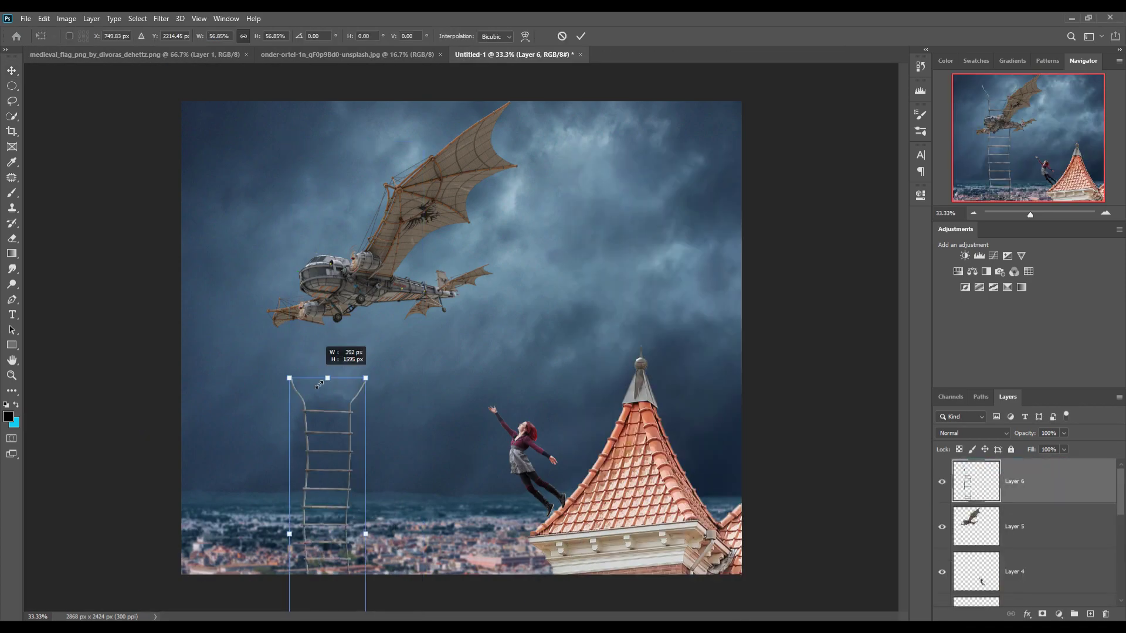
key("ctrl+t")
mouse_move(410, 411)
left_mouse_down()
mouse_move(431, 434)
mouse_move(385, 329)
mouse_move(383, 368)
left_mouse_up()
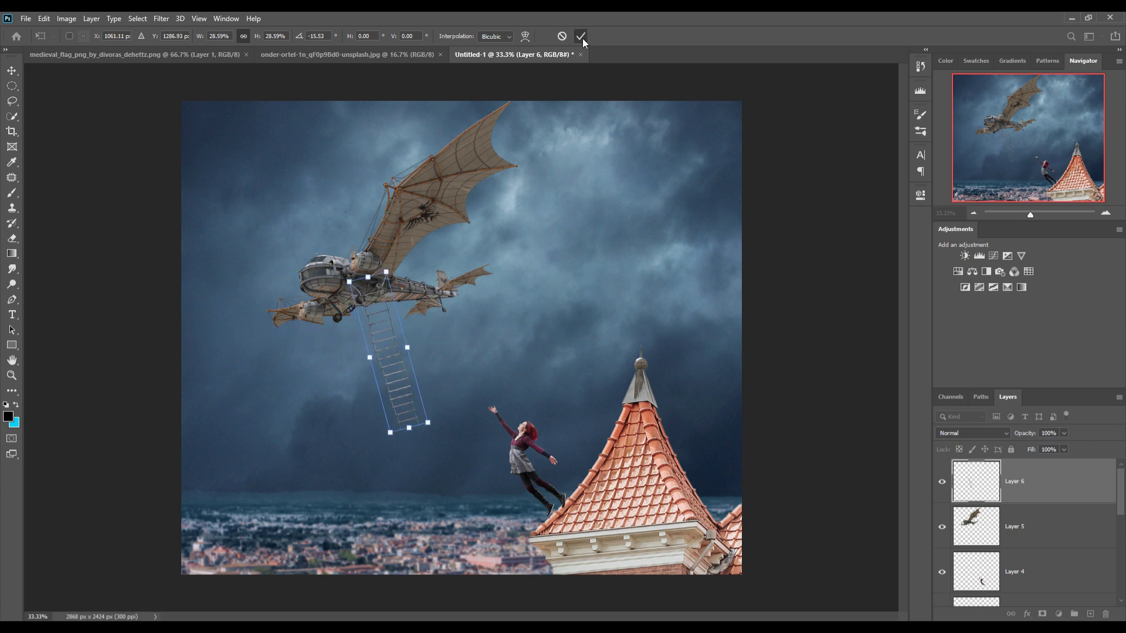
key("Return")
left_click(382, 368)
left_click(361, 299)
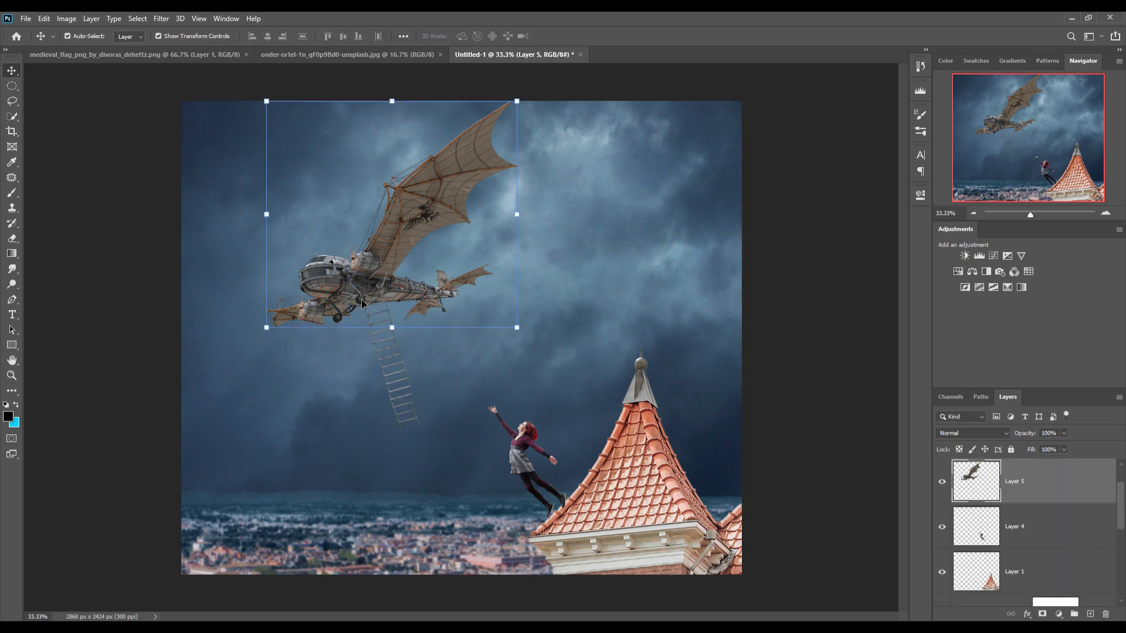
scroll(1017, 525, "up", 1)
left_click(971, 480)
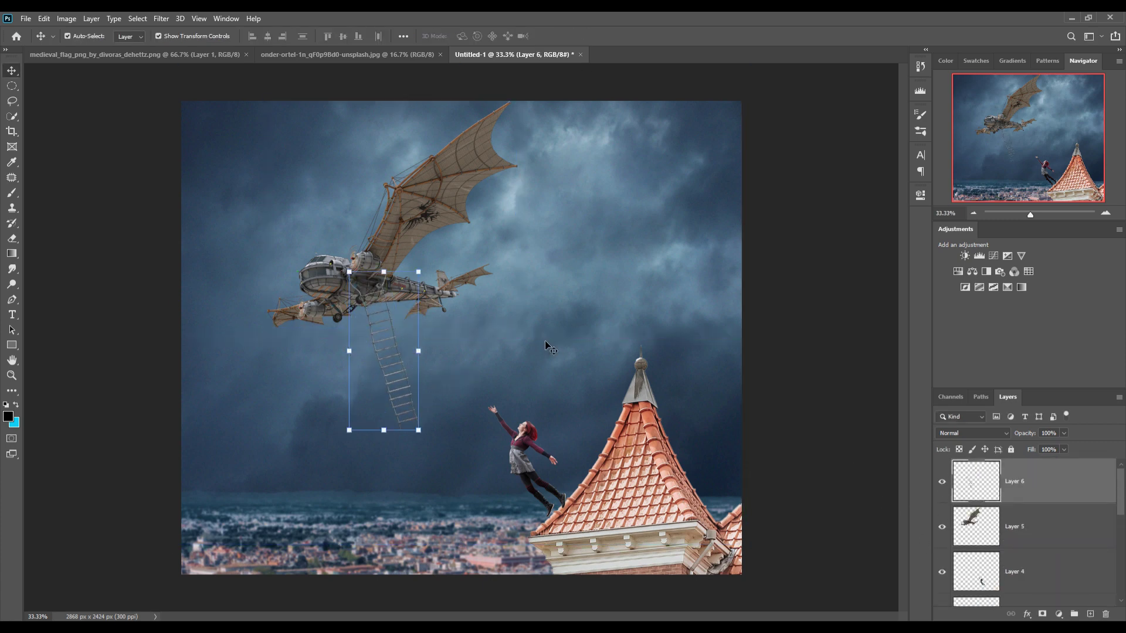
Puppet Warp the ladder with pins so it curves down to the girl's raised hand.
left_click(45, 19)
mouse_move(61, 286)
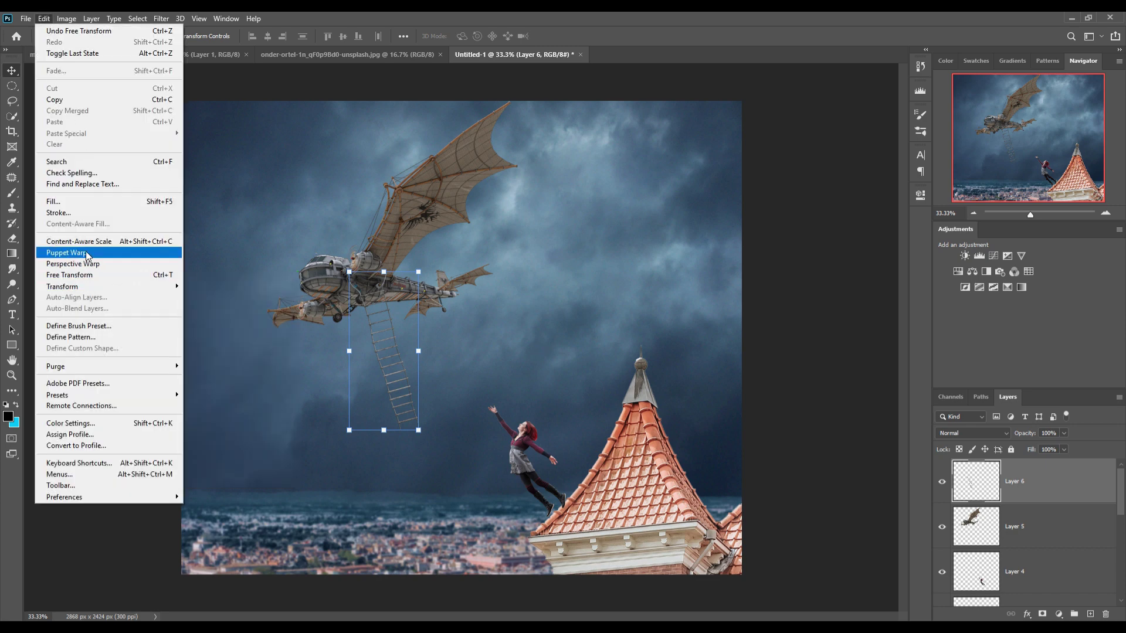
left_click(66, 252)
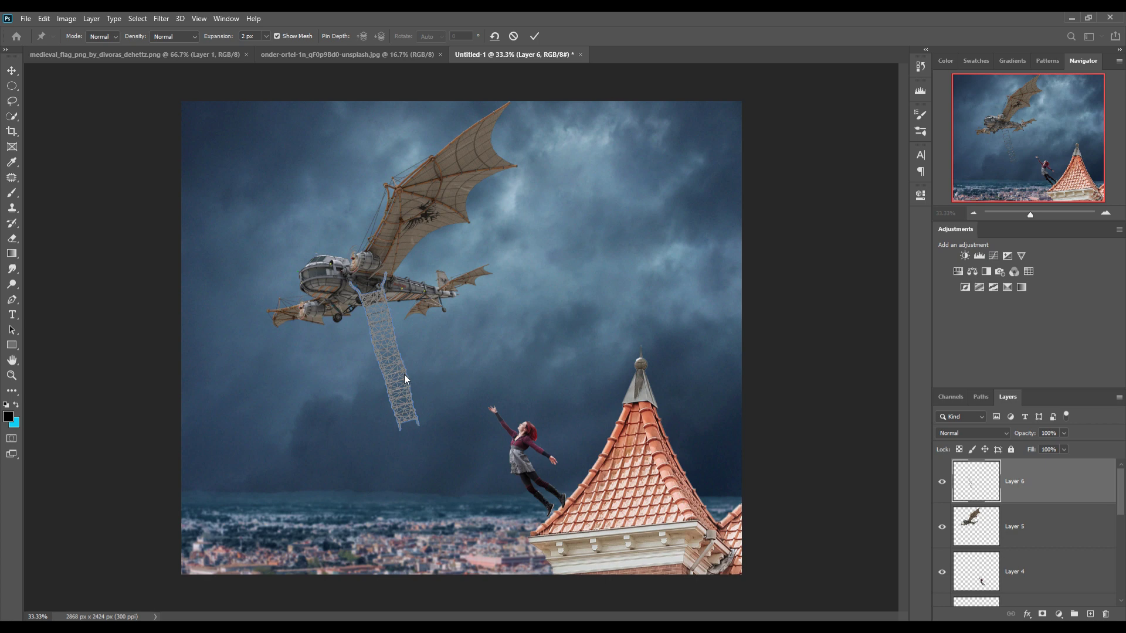
left_click(374, 298)
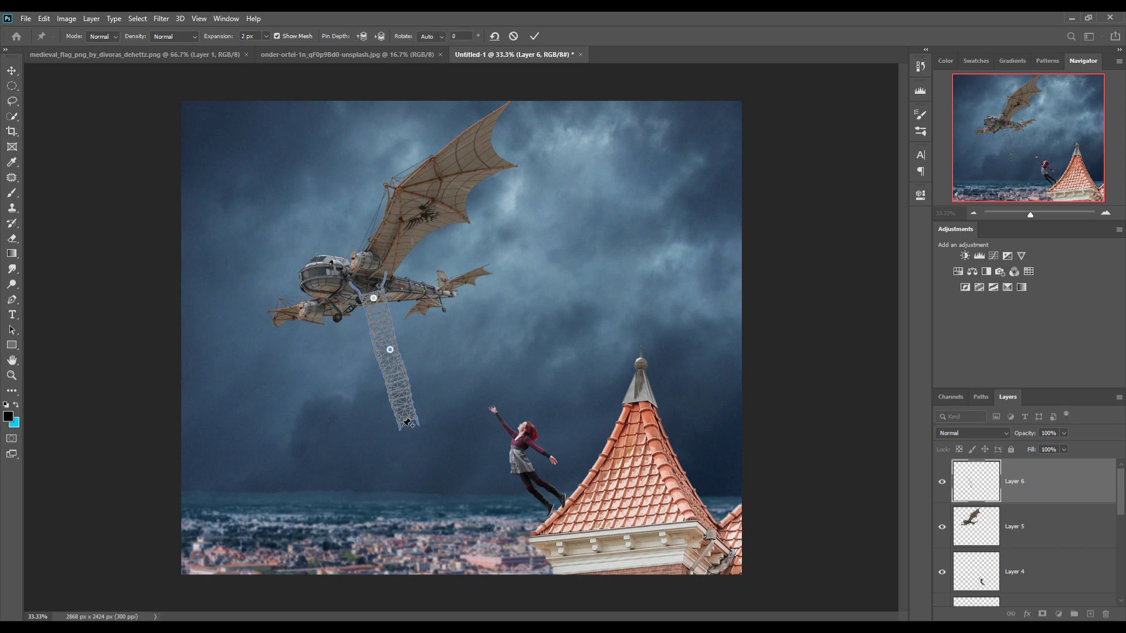
left_click_drag(391, 351, 410, 337)
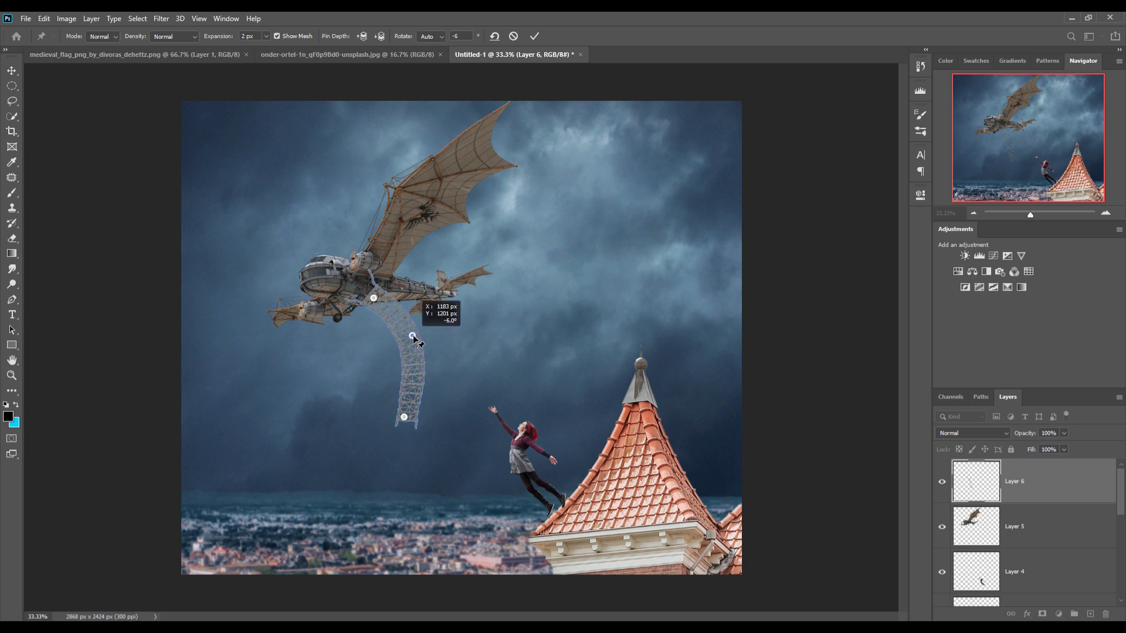
mouse_move(404, 417)
left_mouse_down()
mouse_move(480, 380)
mouse_move(481, 445)
left_mouse_up()
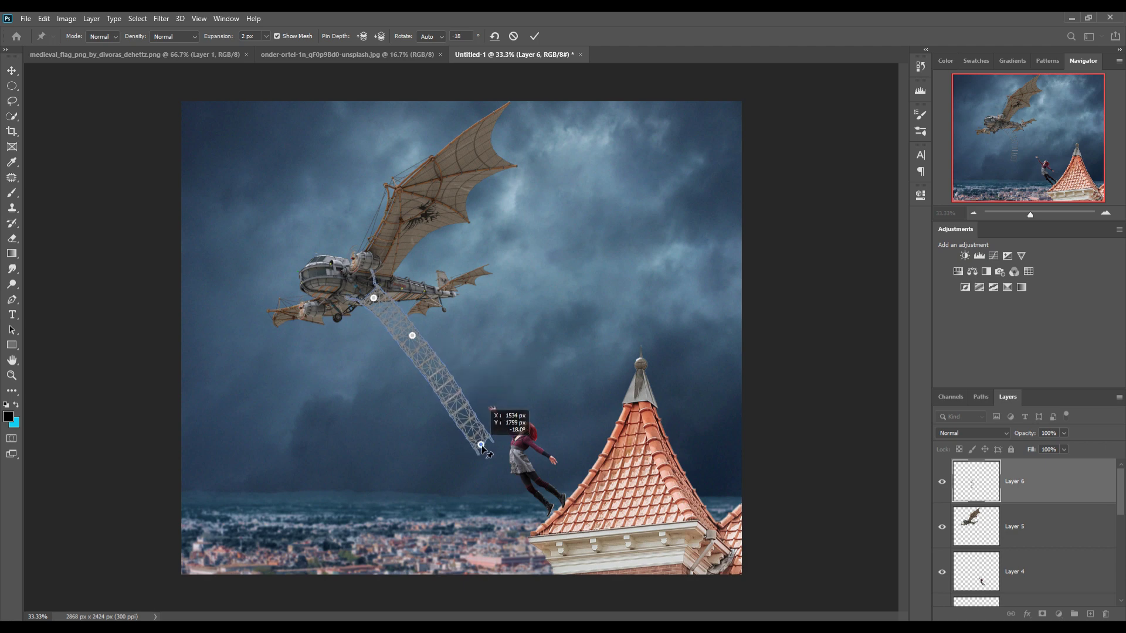
left_click_drag(481, 445, 480, 442)
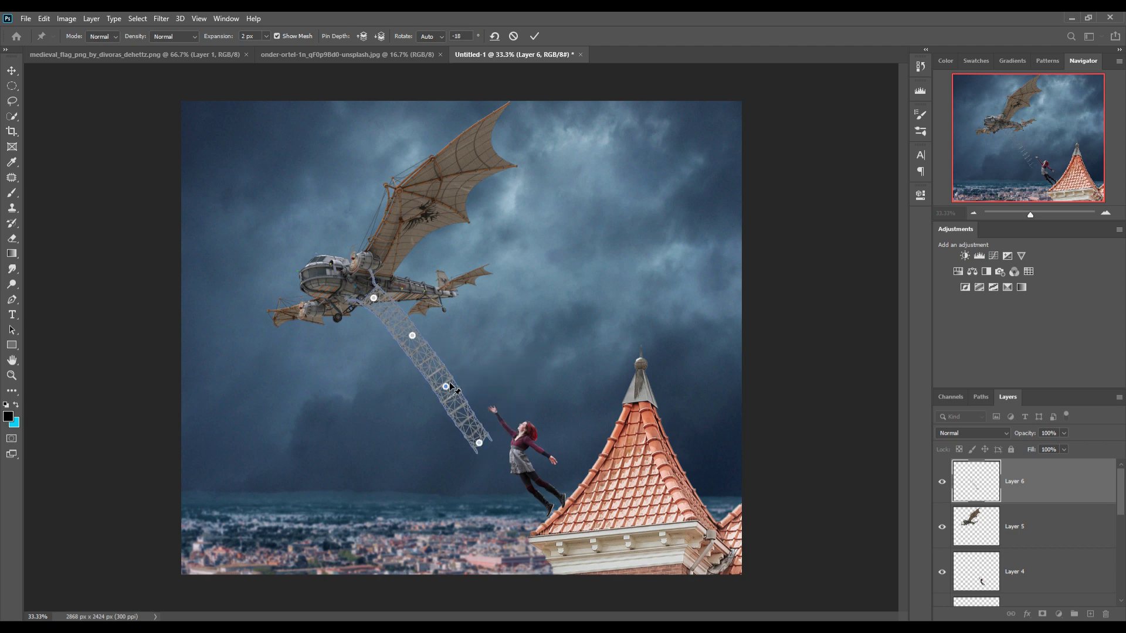
left_click_drag(450, 385, 478, 372)
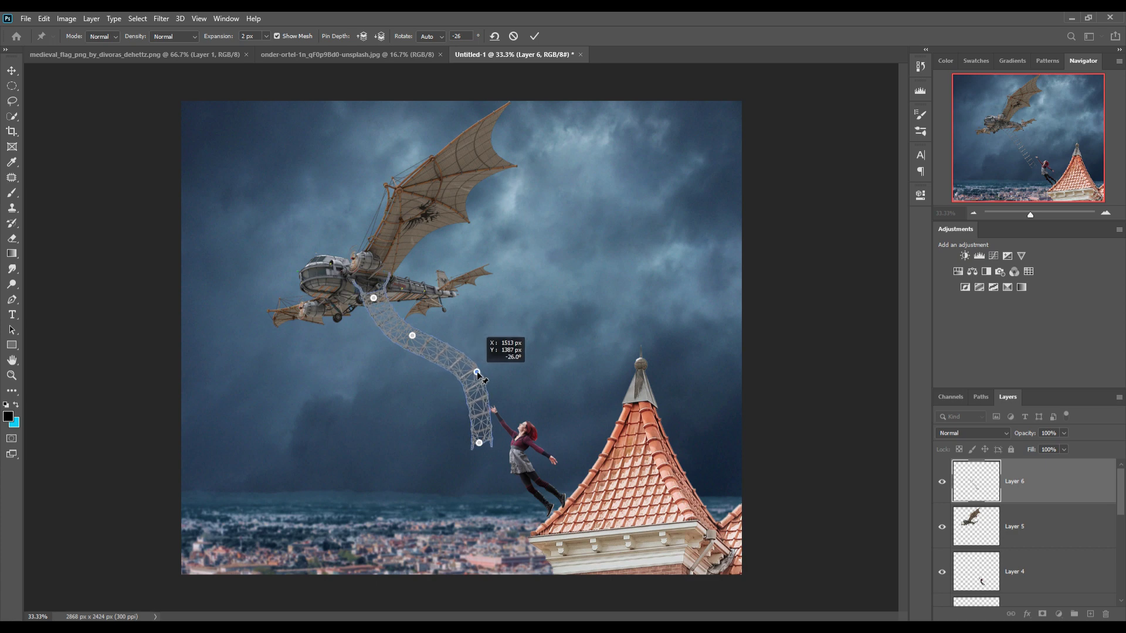
mouse_move(479, 442)
left_mouse_down()
mouse_move(469, 435)
mouse_move(467, 445)
left_mouse_up()
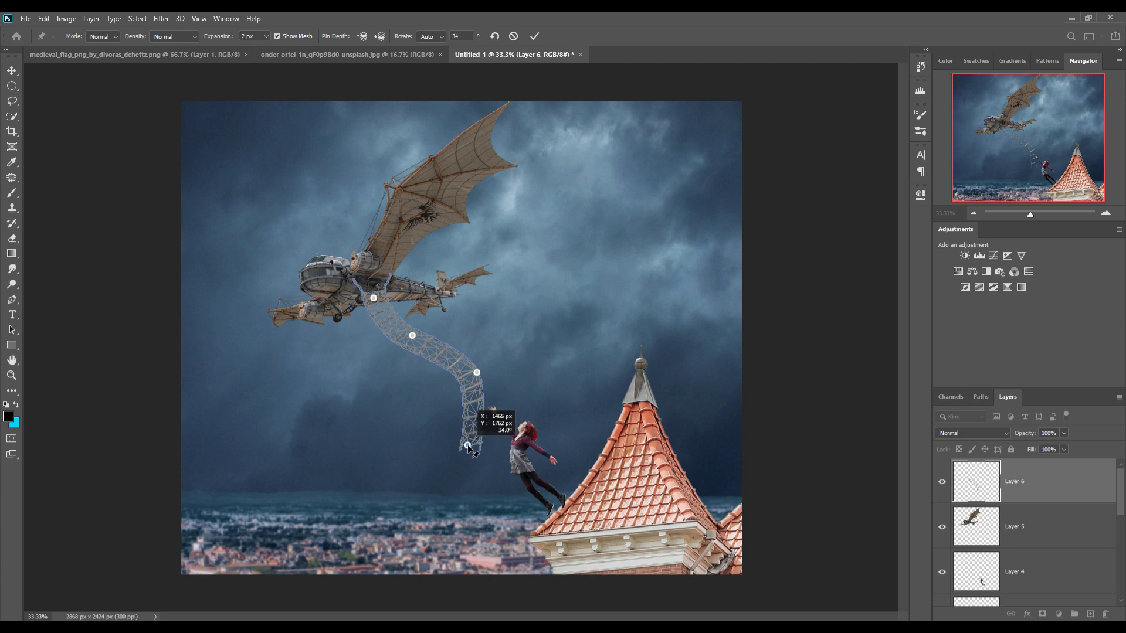
Apply the warp, then mask the ladder layer and paint its top end hidden.
left_click(534, 37)
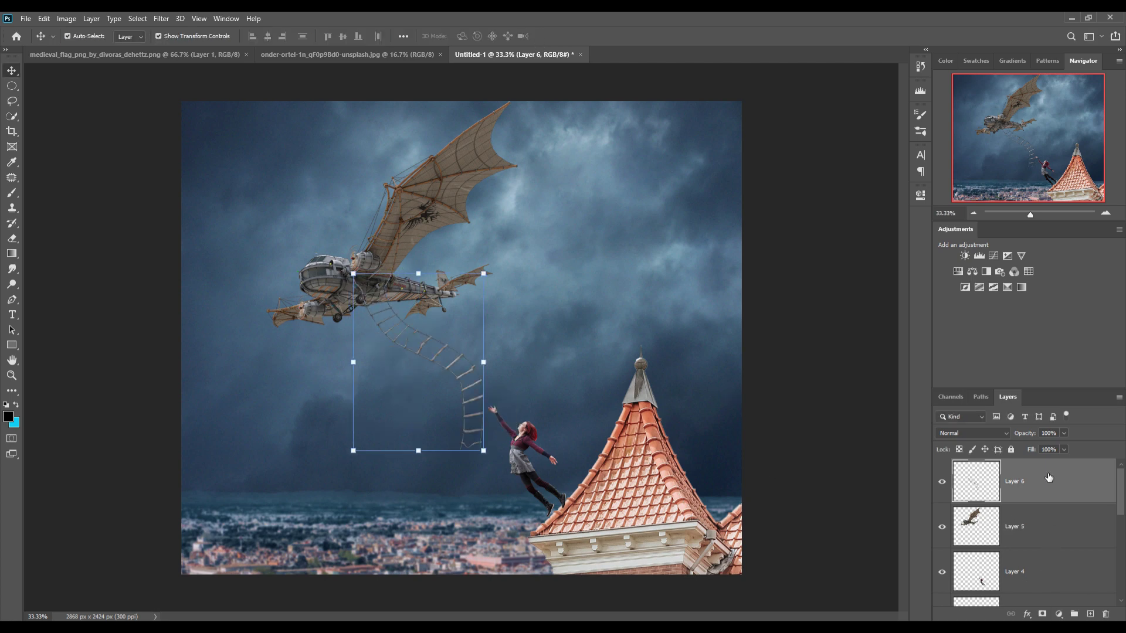
left_click(1043, 614)
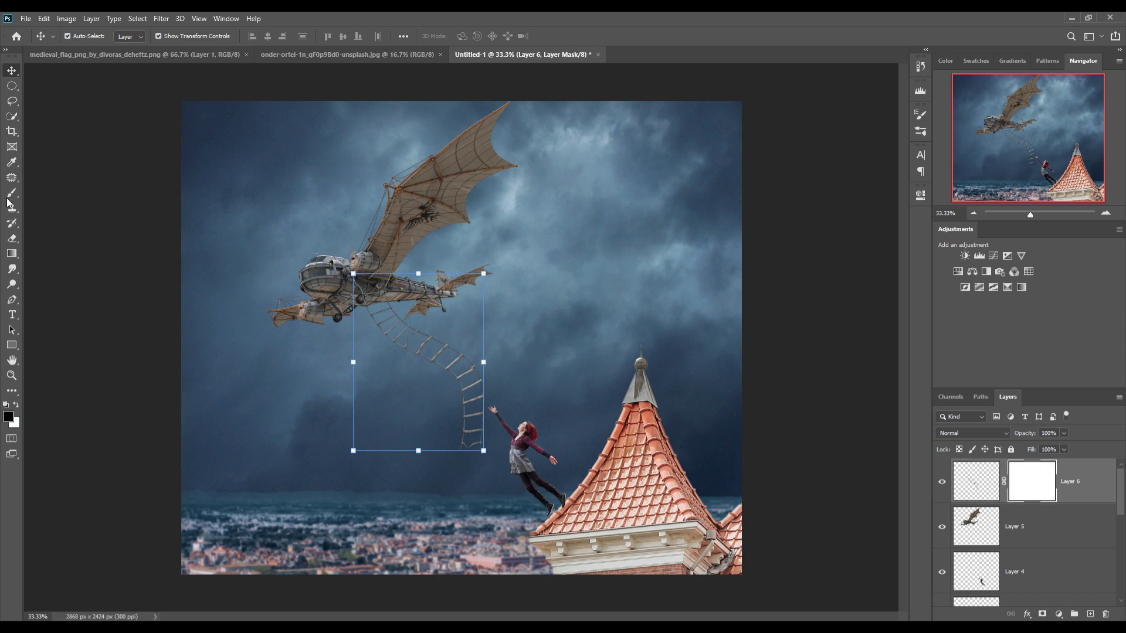
key("b")
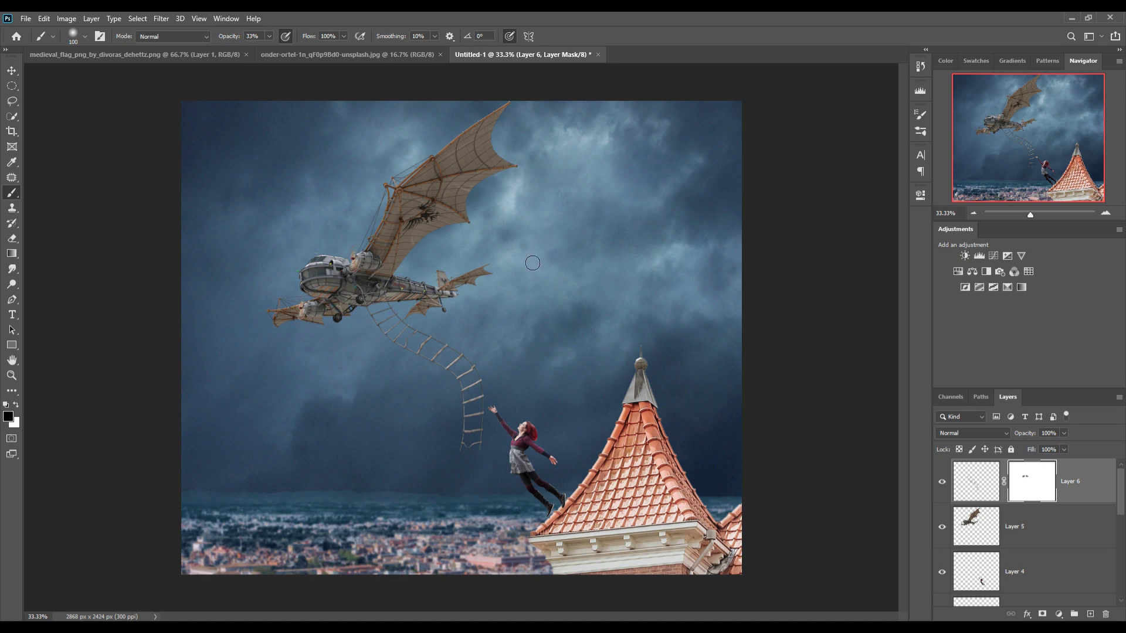
left_click(12, 71)
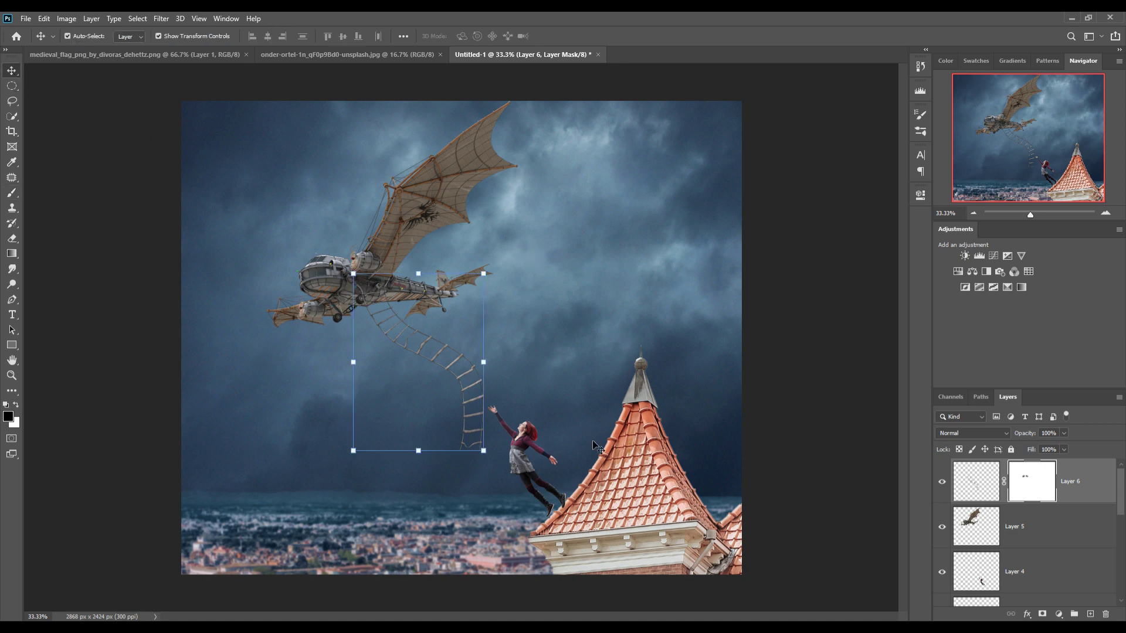
left_click(598, 448)
scroll(1120, 587, "down", 1)
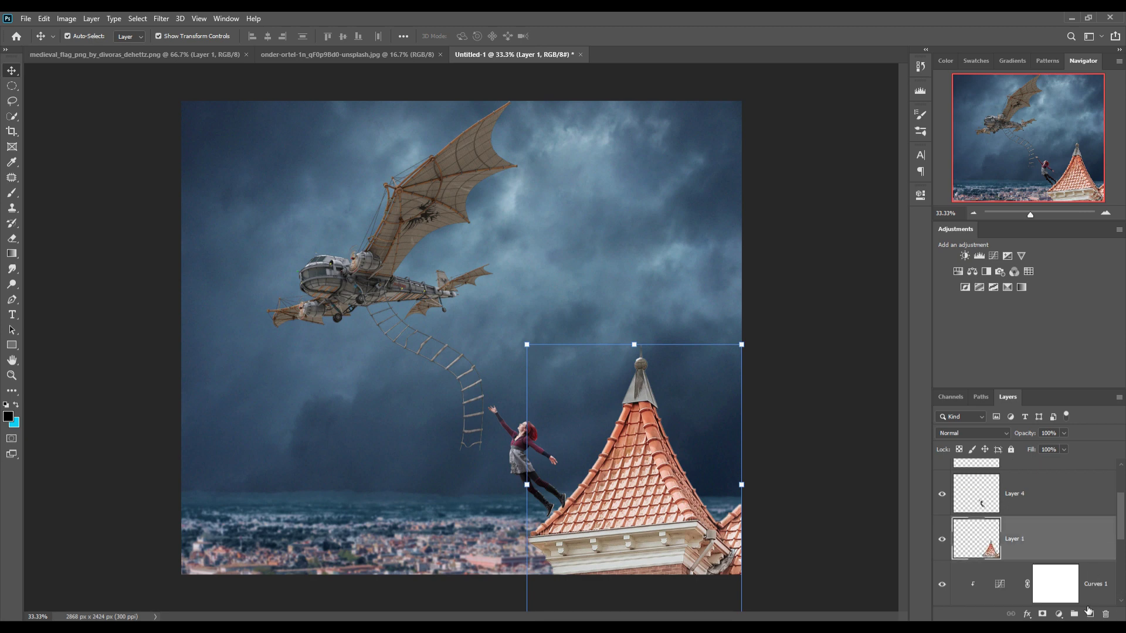
Add a Curves layer clipped to the tower and pull the curve down to darken the roof.
left_click(1066, 617)
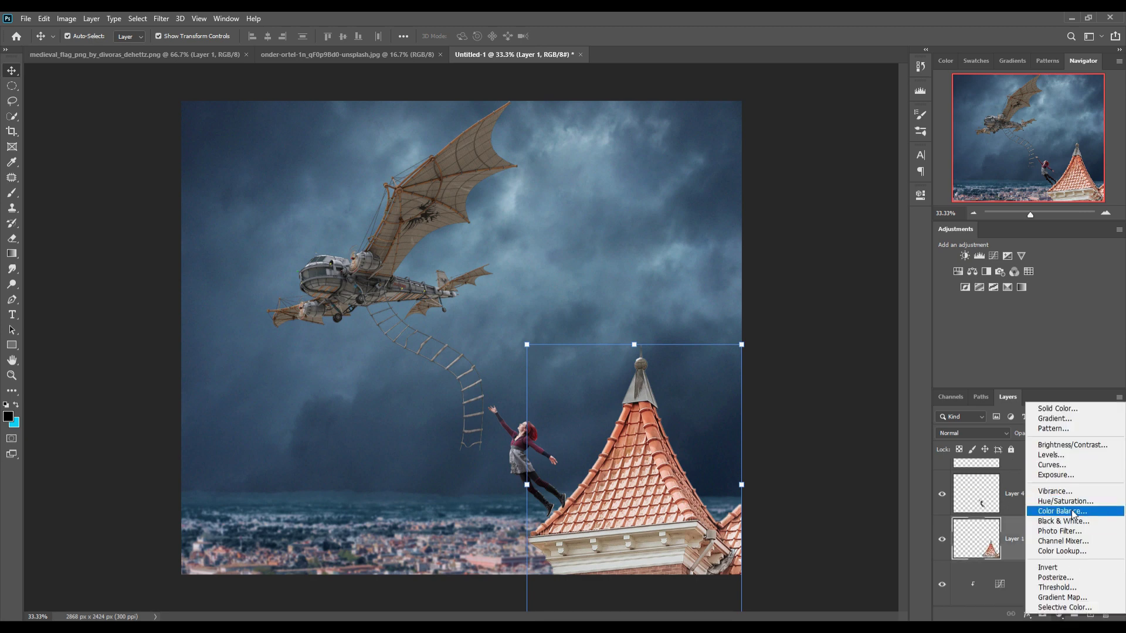
left_click(1070, 465)
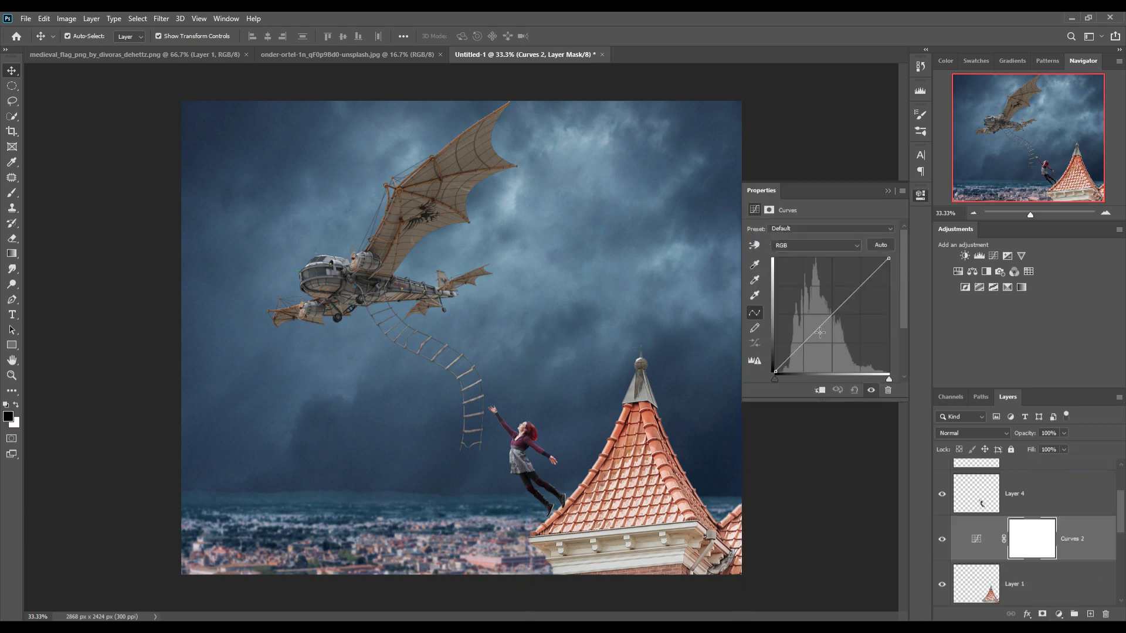
left_click(839, 320)
left_click(819, 390)
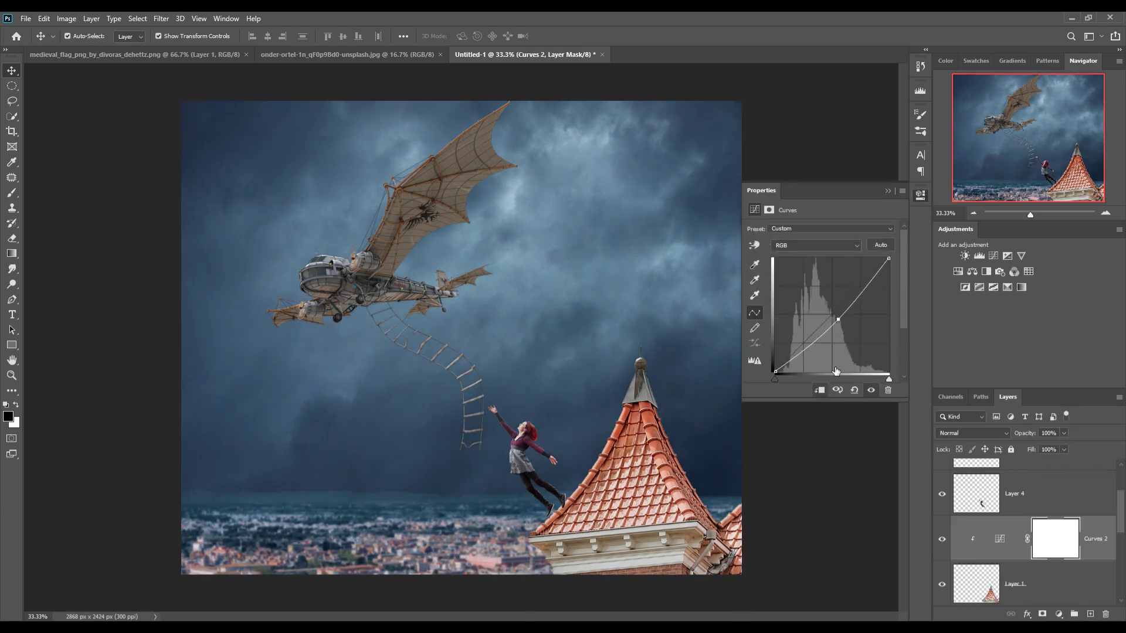
left_click_drag(844, 325, 846, 330)
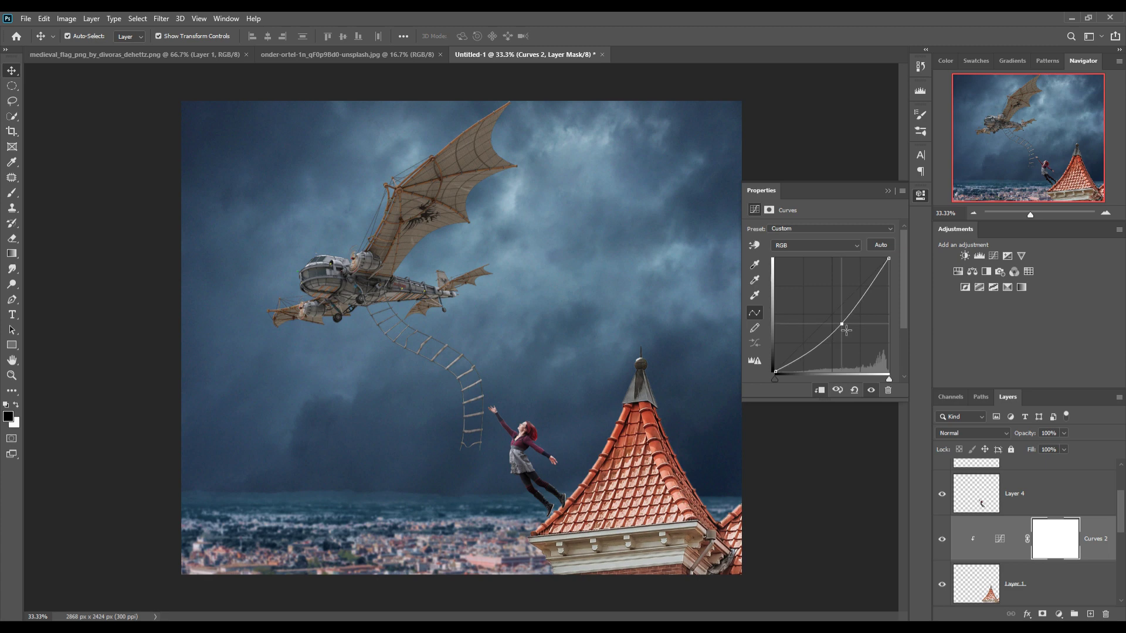
Add a Levels adjustment clipped to the city strip with midtones at about 0.82.
left_click(887, 192)
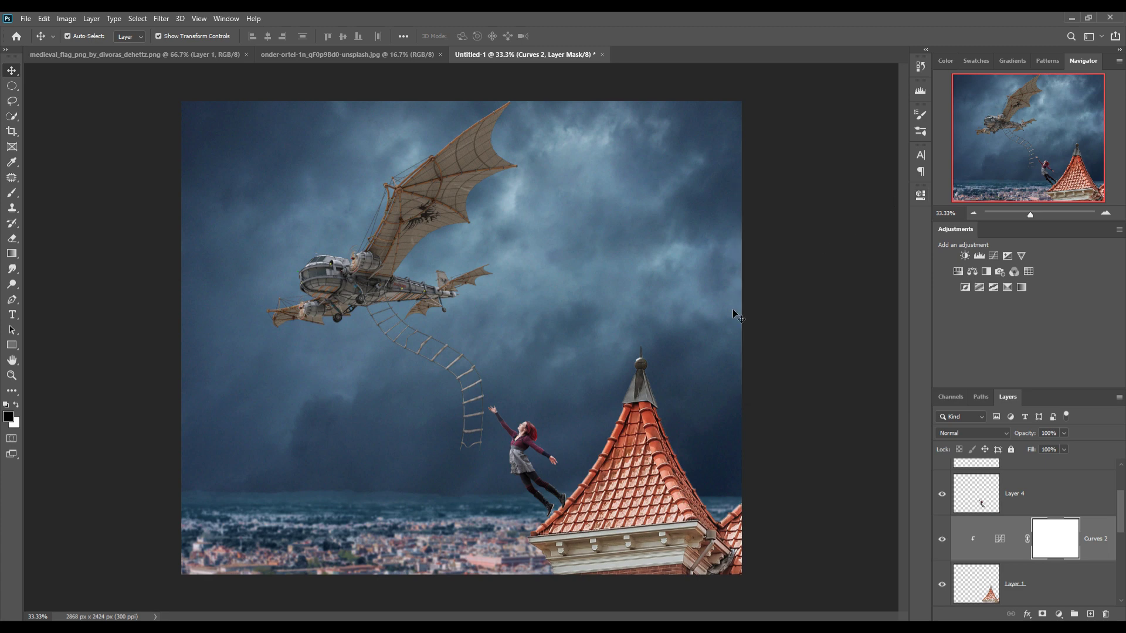
left_click(635, 389)
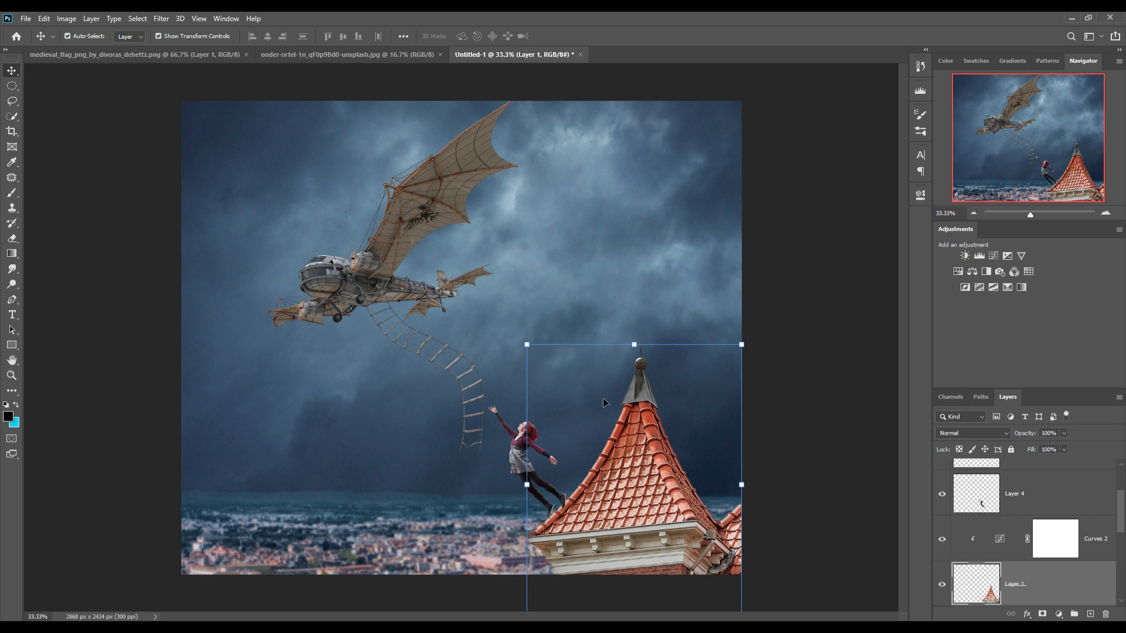
scroll(1026, 528, "down", 3)
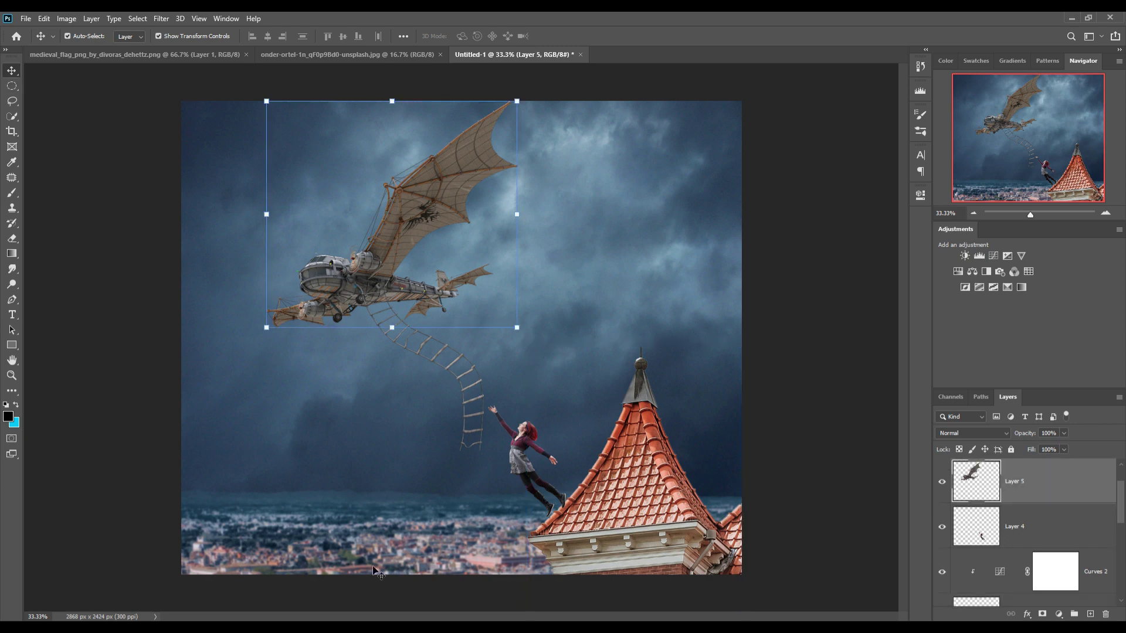
left_click(1085, 496)
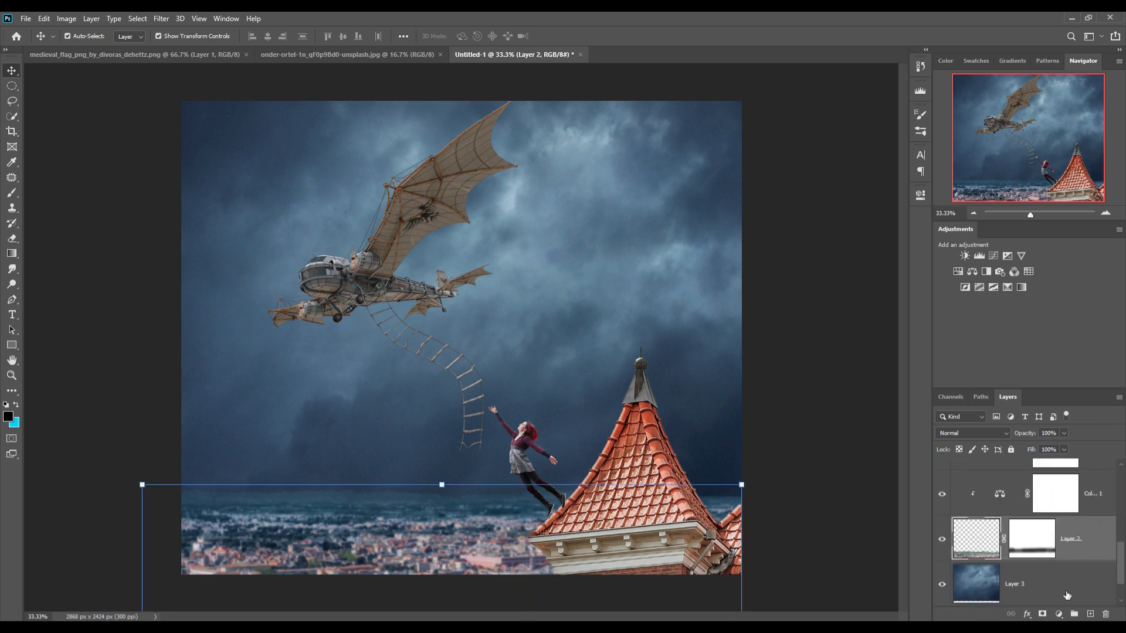
left_click(1059, 614)
left_click(1085, 462)
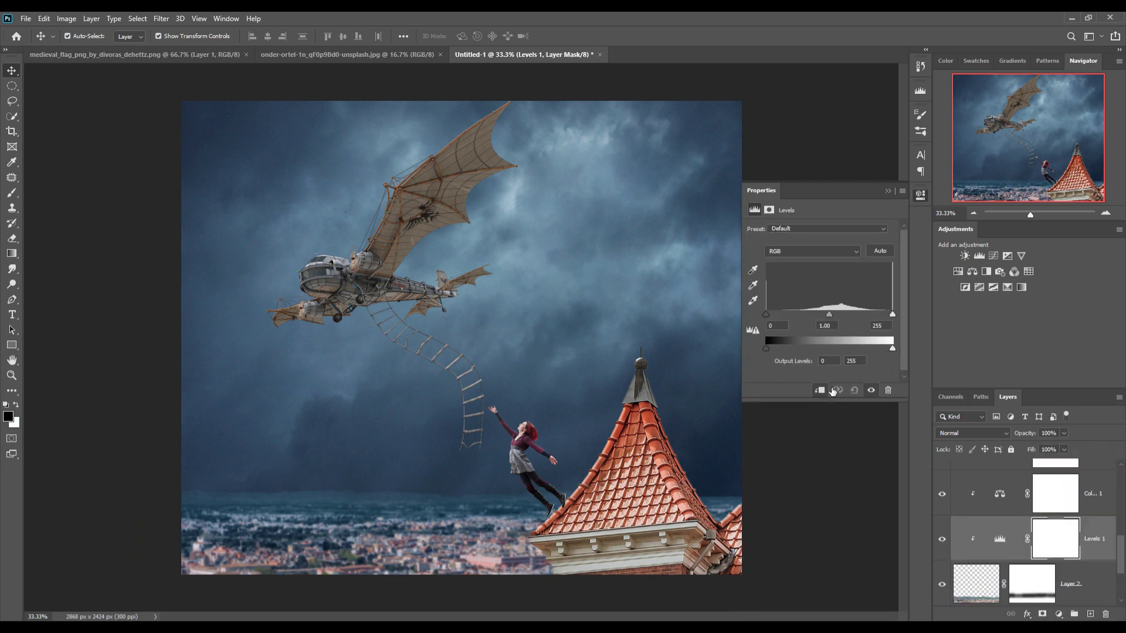
left_click_drag(831, 315, 837, 316)
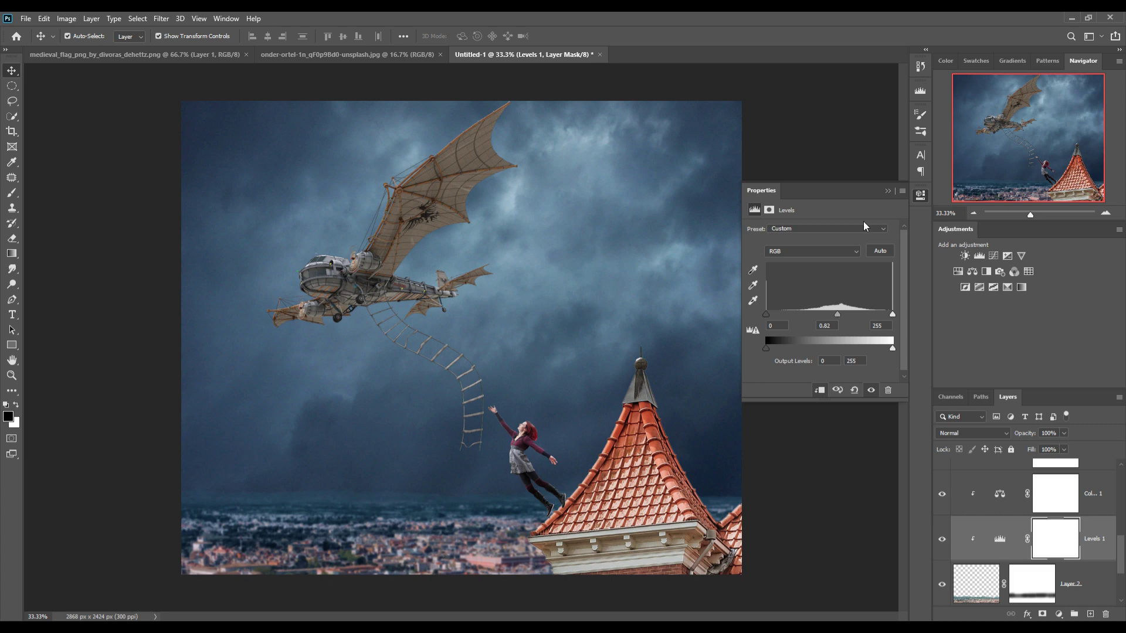
left_click(888, 193)
Select the sky layer in the Layers panel for a new adjustment.
scroll(1060, 559, "up", 3)
scroll(1061, 559, "up", 2)
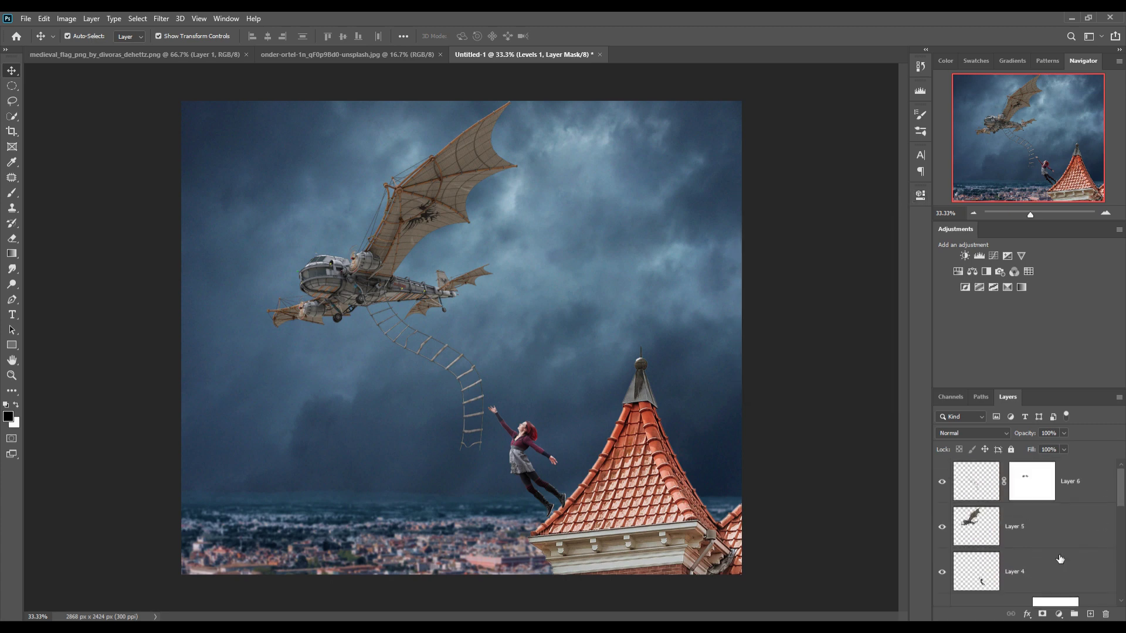
scroll(1060, 559, "down", 3)
scroll(1055, 545, "down", 2)
left_click(1044, 528)
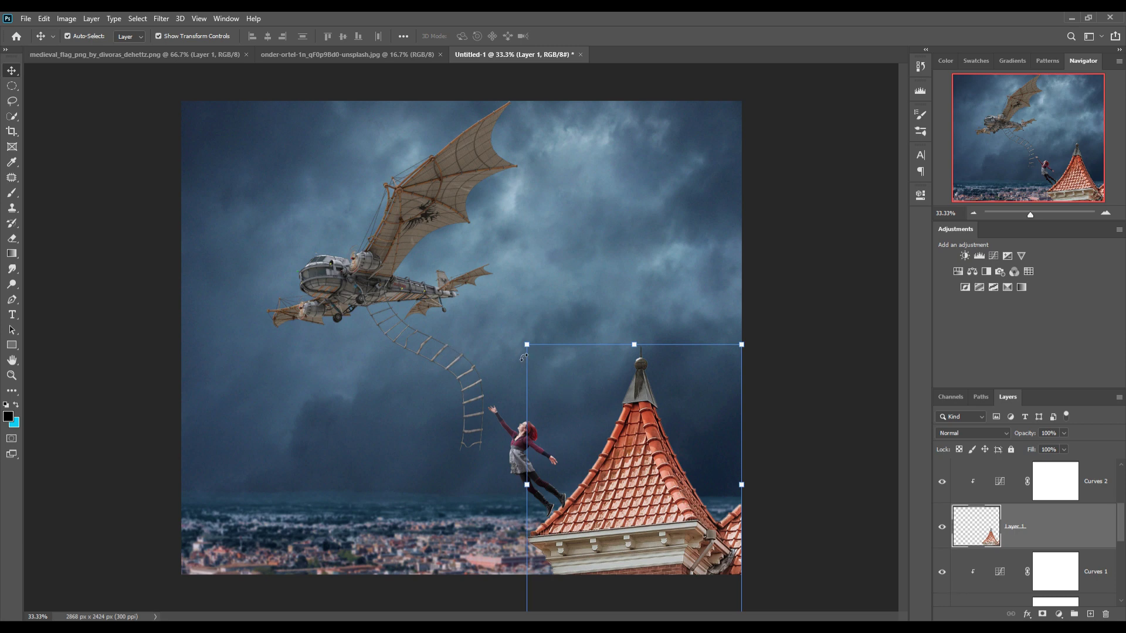
scroll(981, 483, "down", 3)
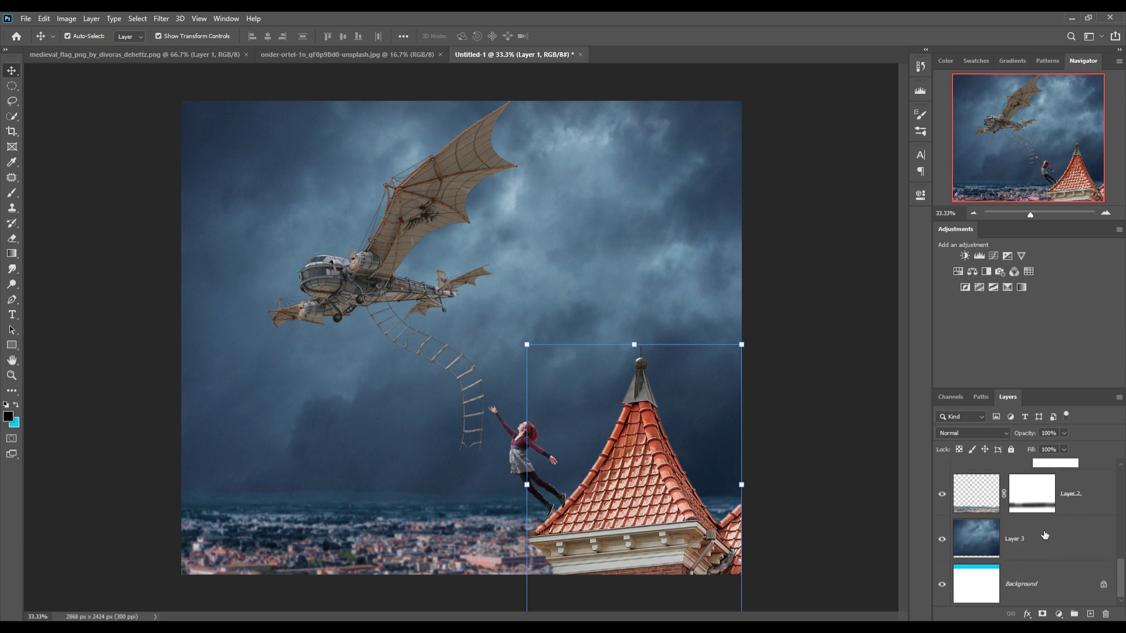
left_click(1045, 534)
left_click(1059, 614)
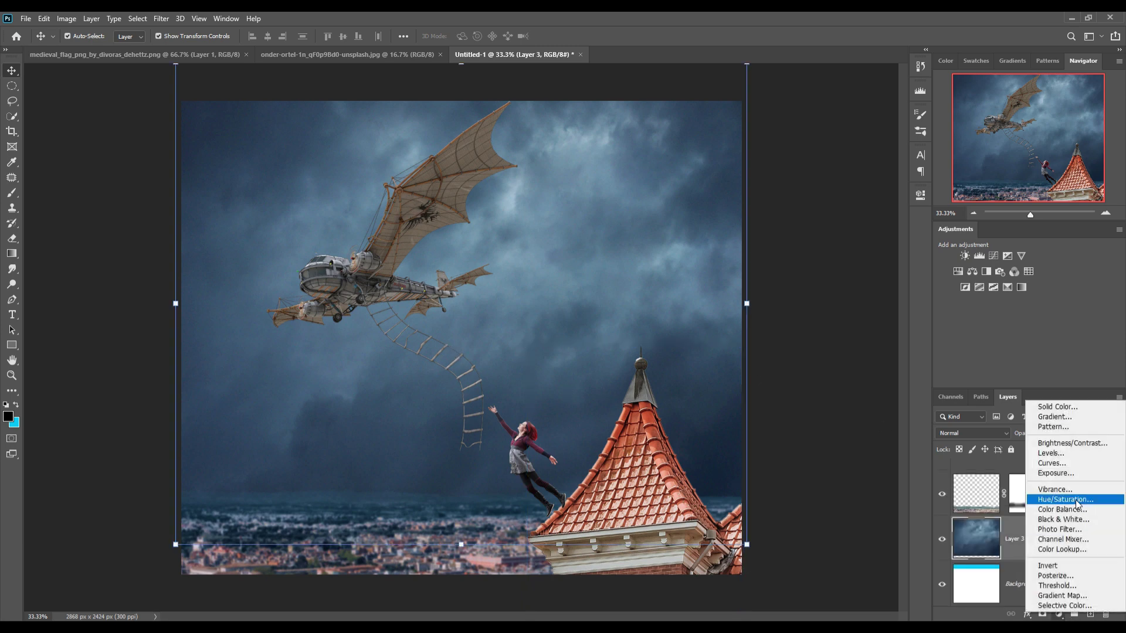
Add a Curves adjustment to the sky and darken it slightly.
left_click(1065, 464)
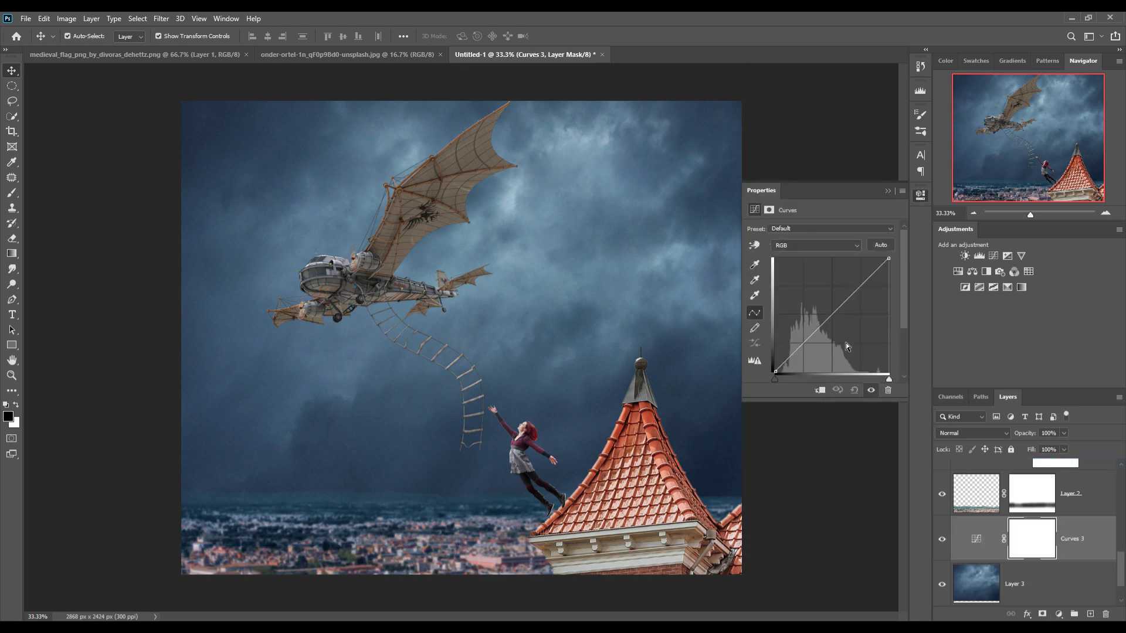
left_click_drag(839, 317, 846, 325)
left_click(889, 191)
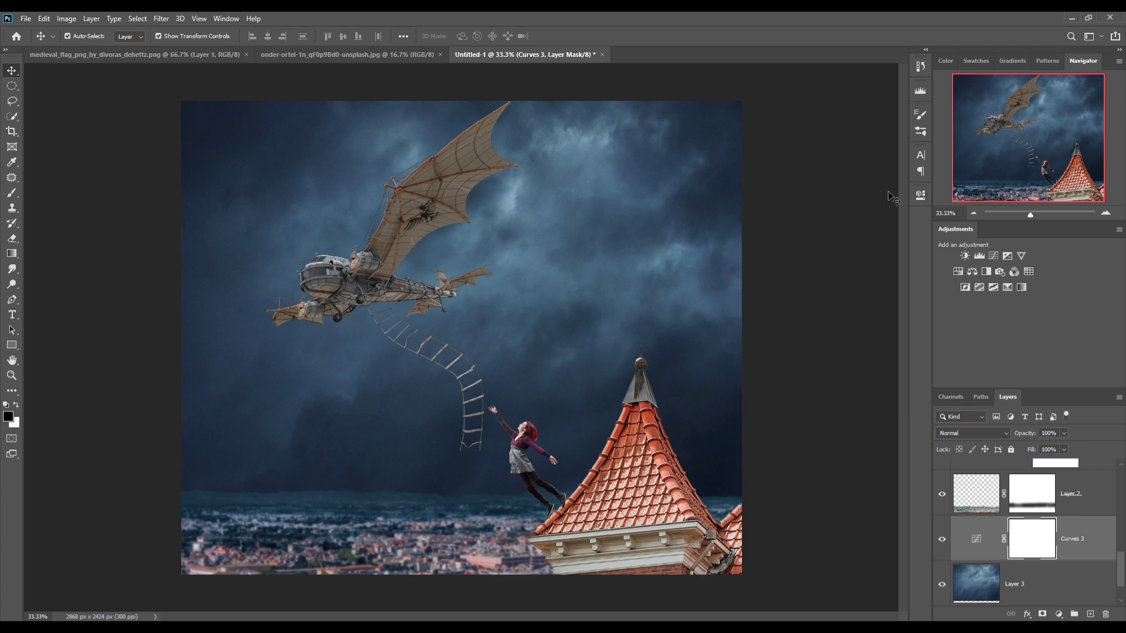
Add a Levels adjustment clipped to the roof layer with midtones at about 0.86.
left_click(645, 465)
scroll(1082, 499, "up", 2)
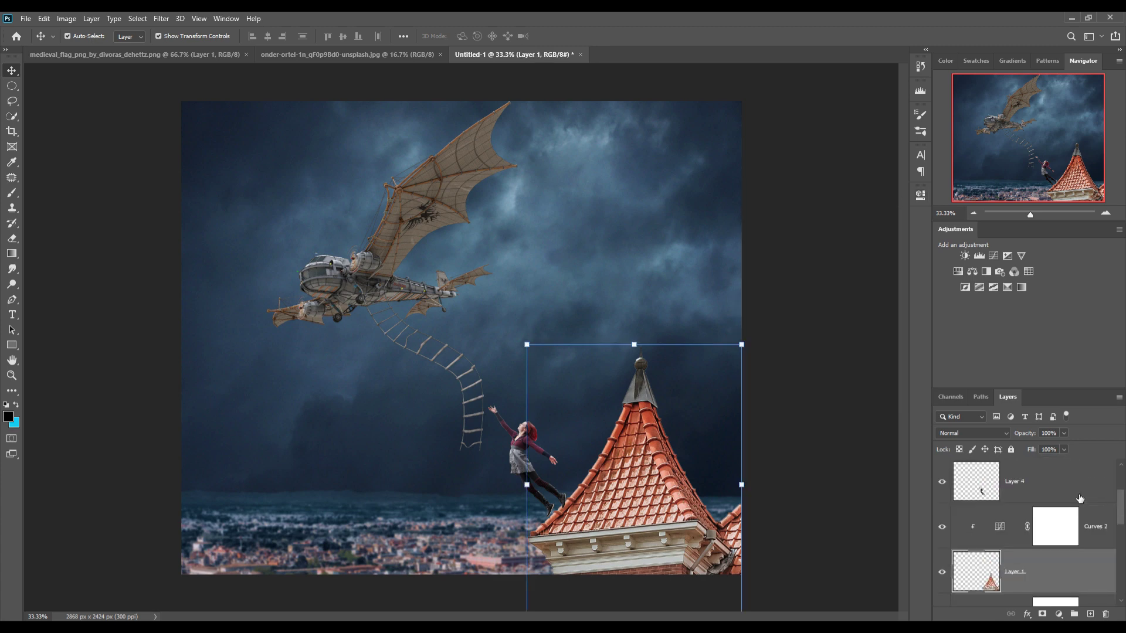
left_click(1059, 614)
left_click(1053, 458)
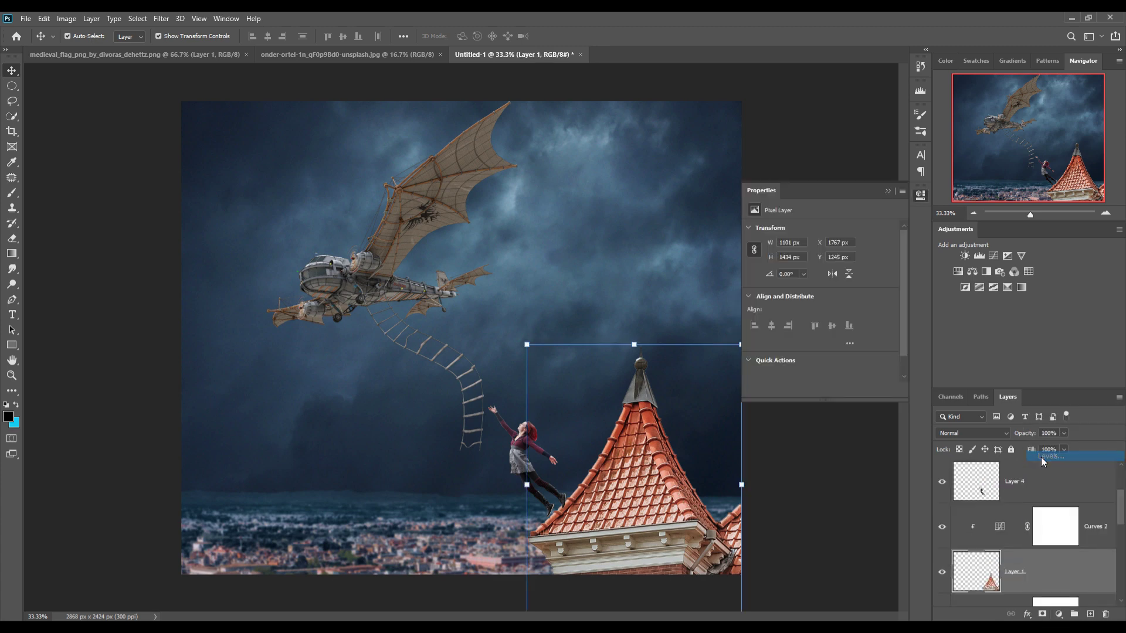
left_click_drag(892, 315, 894, 313)
left_click_drag(819, 316, 840, 317)
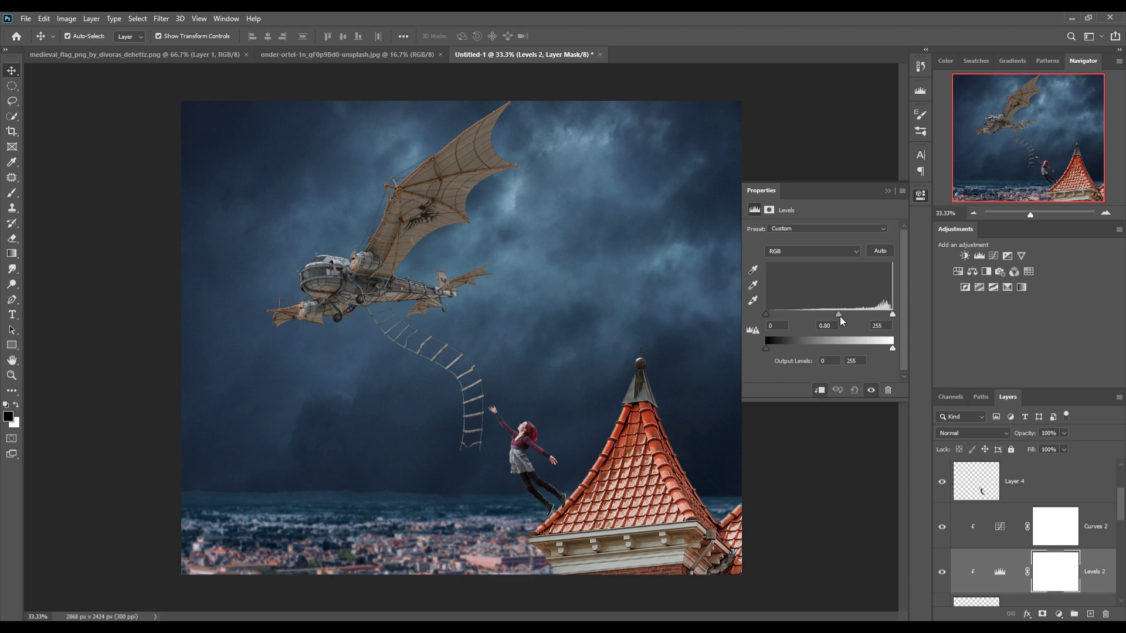
left_click(887, 190)
scroll(1058, 567, "down", 2)
On a new layer clipped to the roof, brush faint black shading (size 700, 15% opacity) over its right side.
left_click(1050, 535)
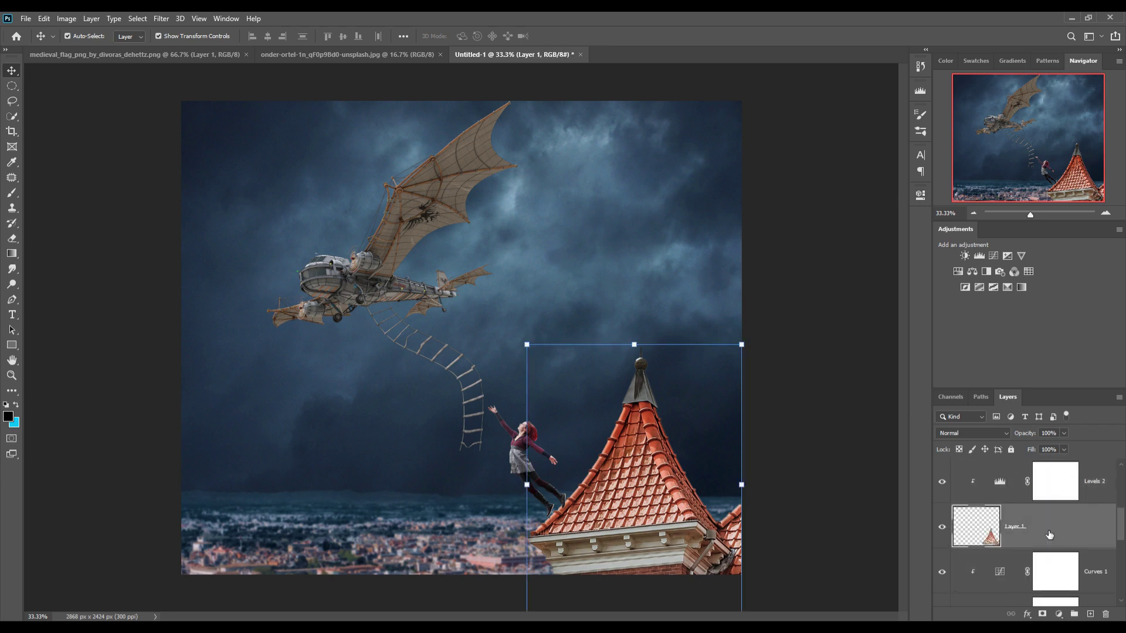
left_click(1092, 615)
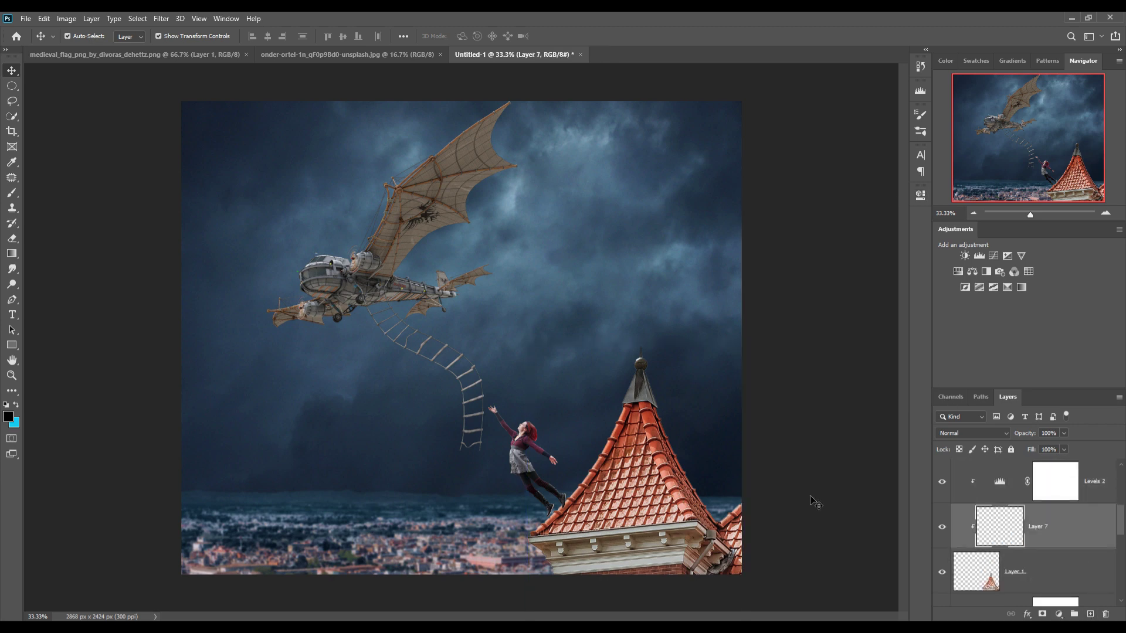
left_click(12, 193)
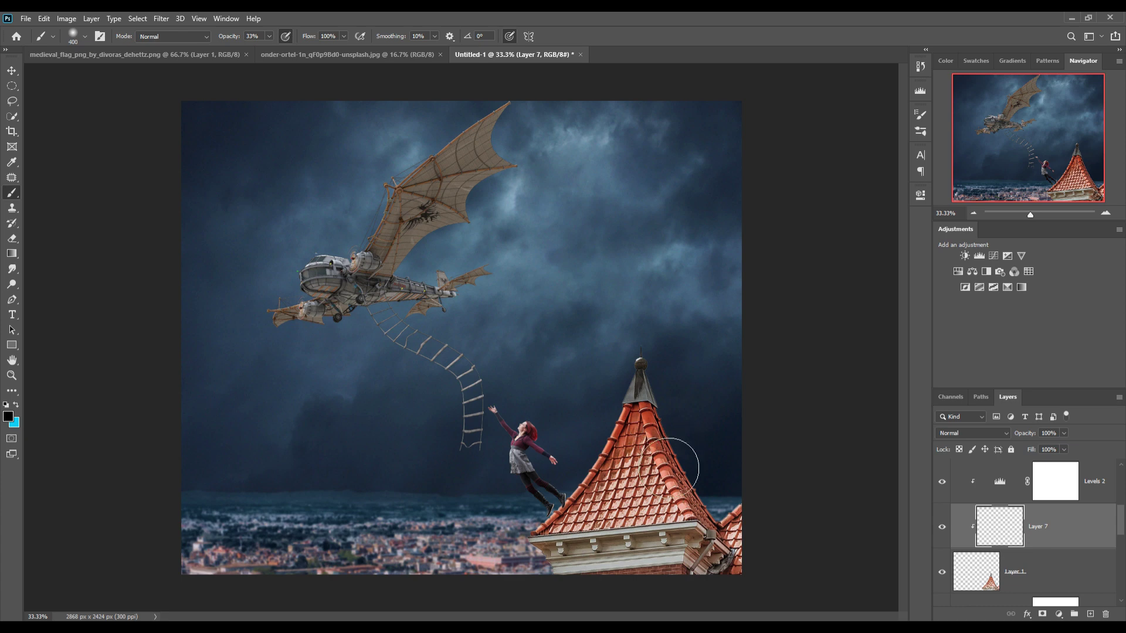
key("bracketright")
key("bracketright")
key("bracketright")
left_click_drag(264, 55, 259, 51)
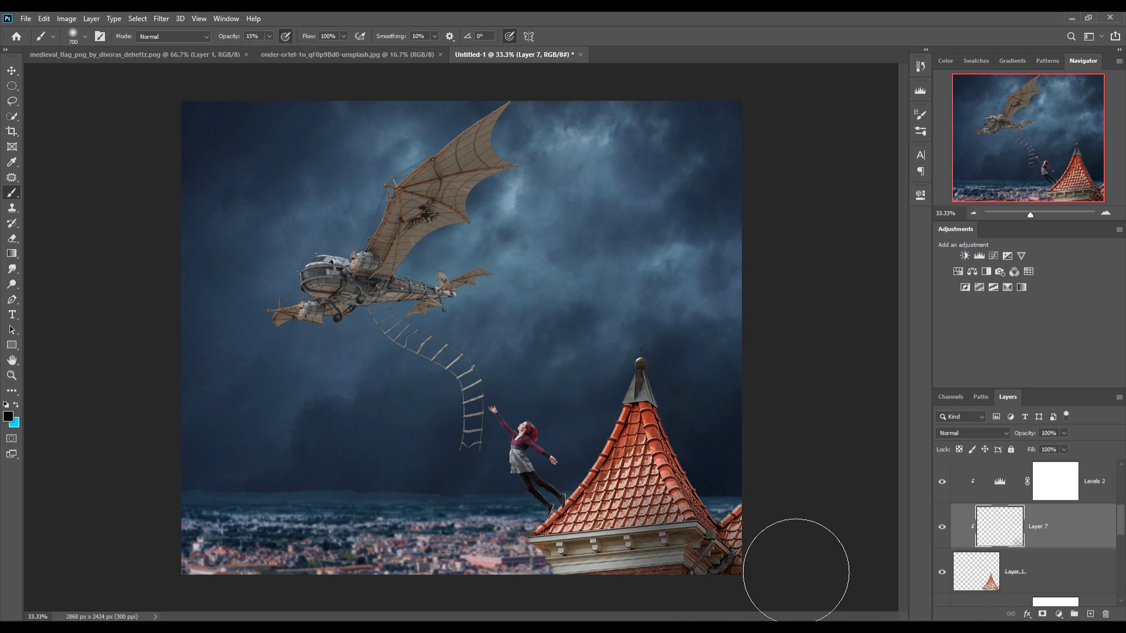
mouse_move(737, 516)
left_mouse_down()
mouse_move(800, 603)
mouse_move(658, 630)
left_mouse_up()
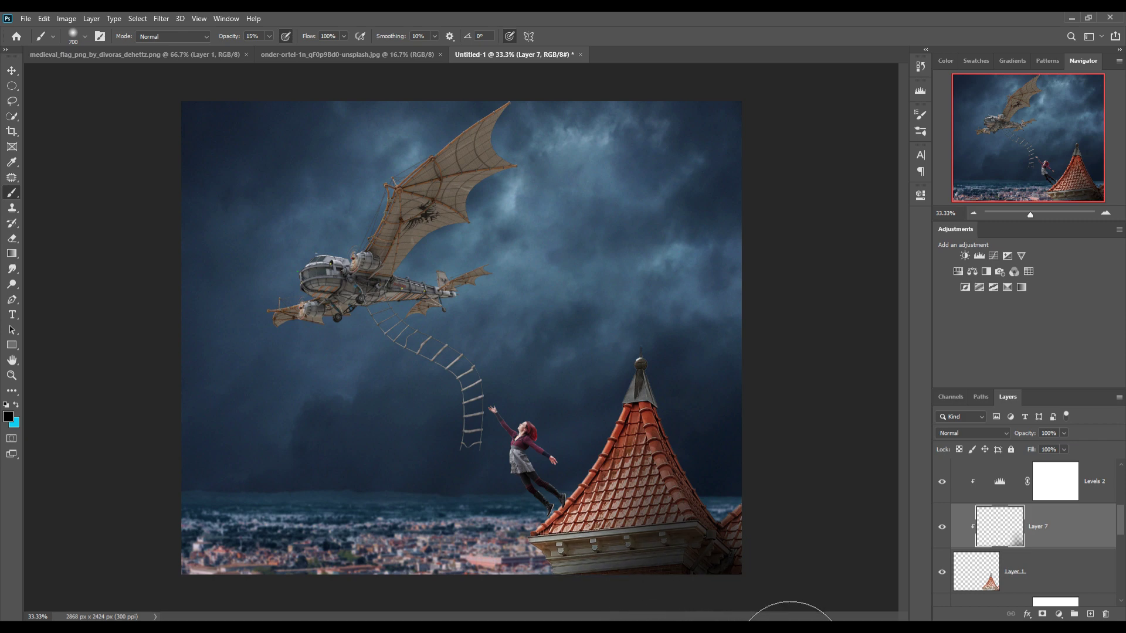
left_click(11, 73)
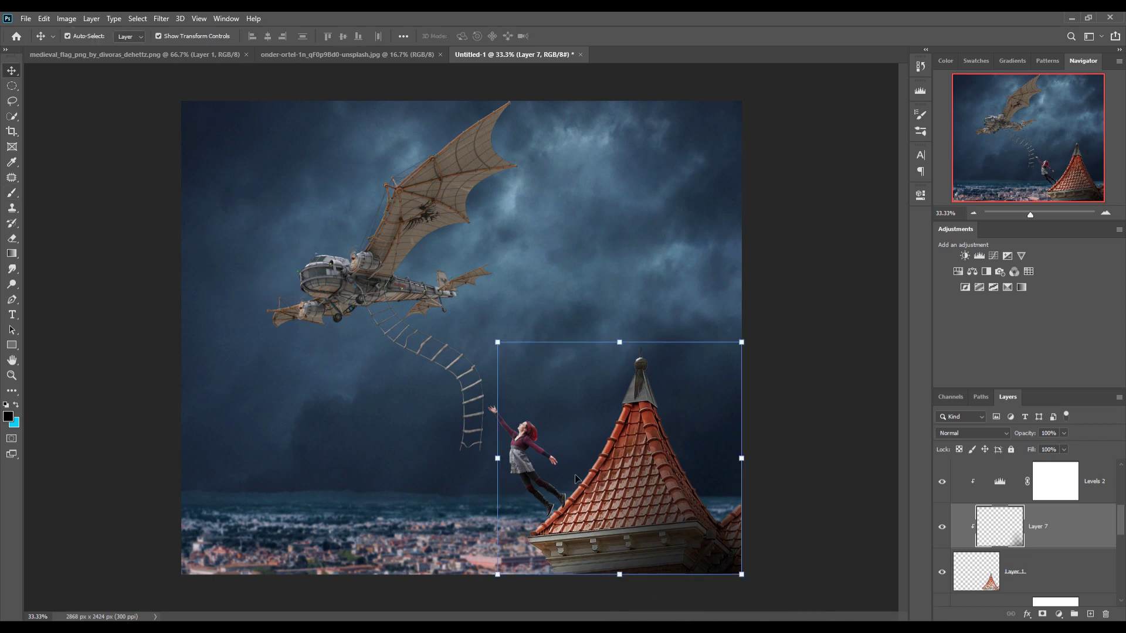
Pull down the roof's Curves 2 to darken the roof further.
scroll(1049, 507, "up", 2)
double_click(1000, 526)
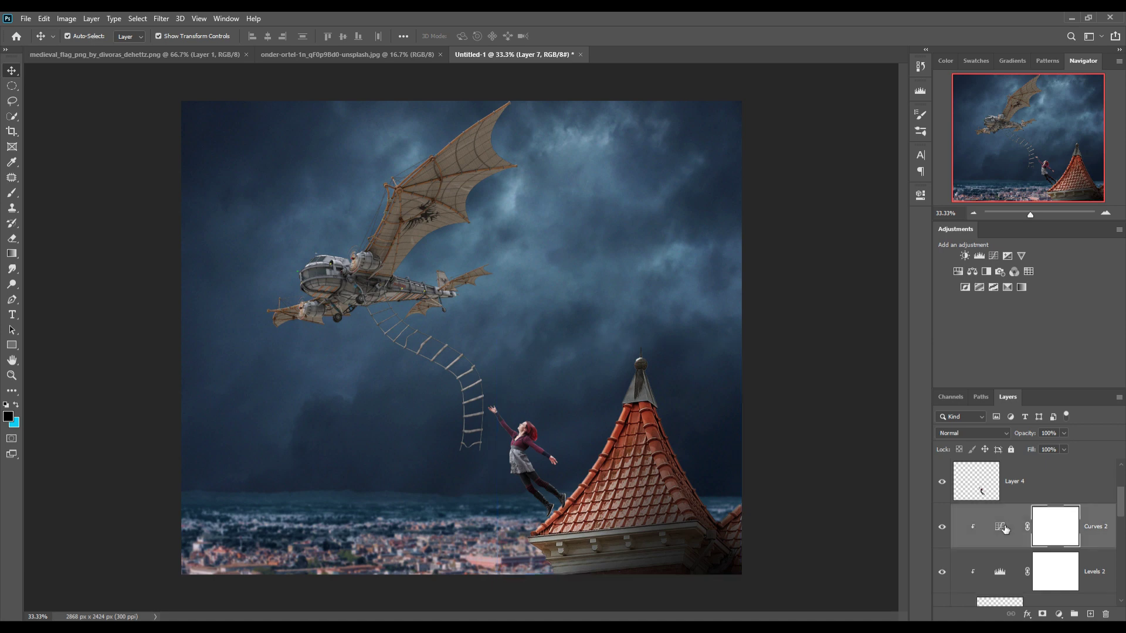
left_click_drag(851, 332, 858, 335)
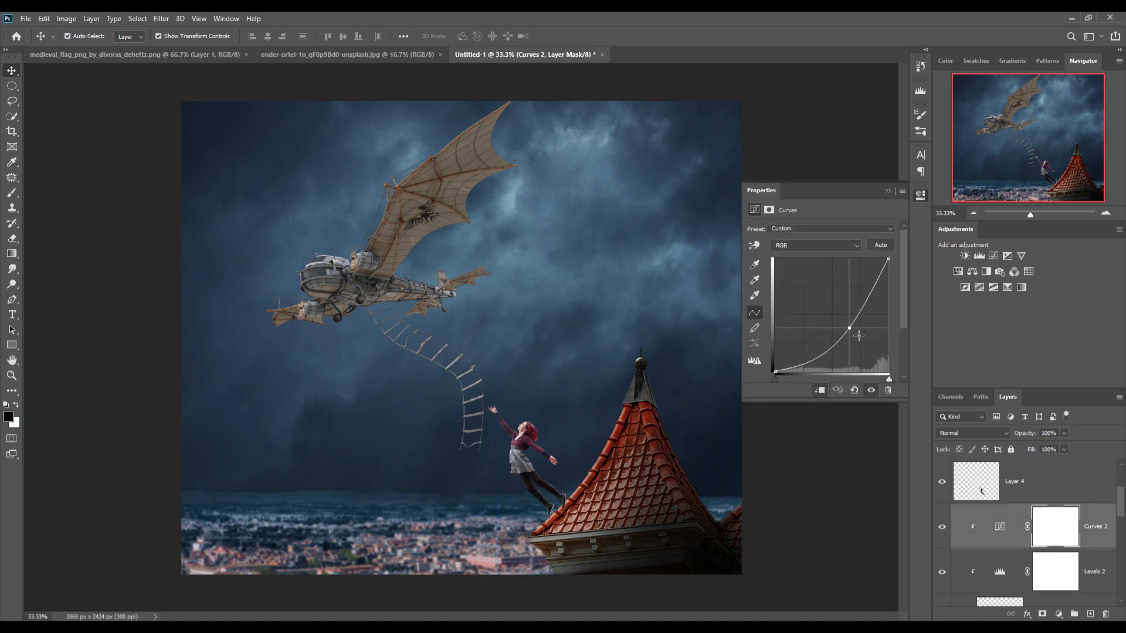
left_click(888, 193)
Review the city's Color Balance and Levels 1, then lower Curves 1 to darken it more.
left_click(428, 552)
scroll(1093, 560, "down", 1)
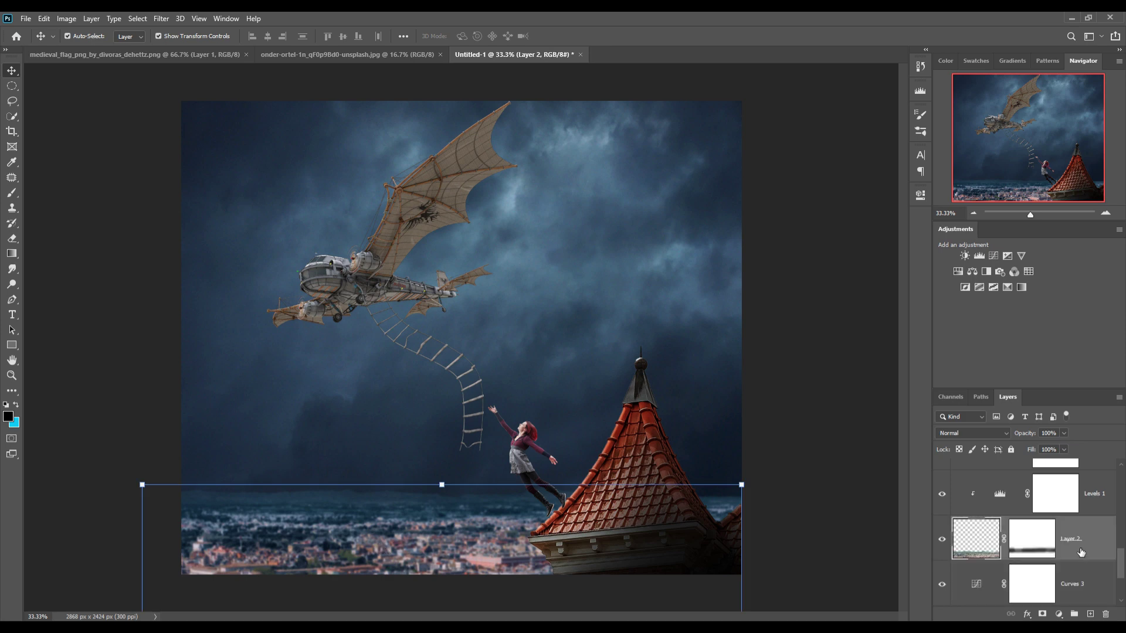
scroll(1081, 546, "up", 1)
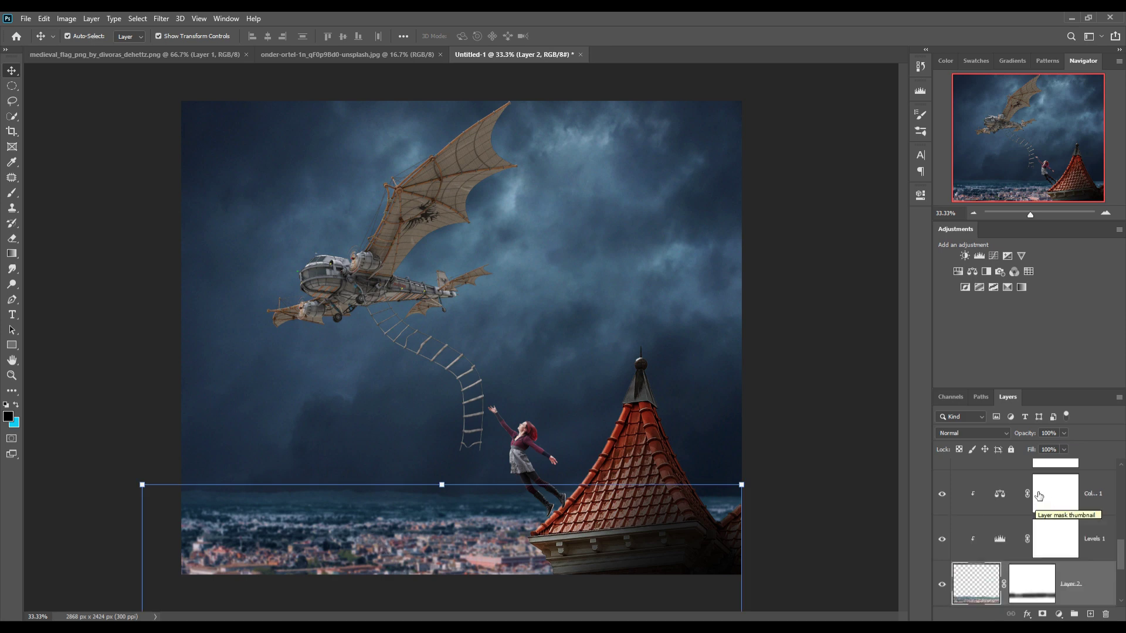
double_click(1004, 495)
left_click(1007, 538)
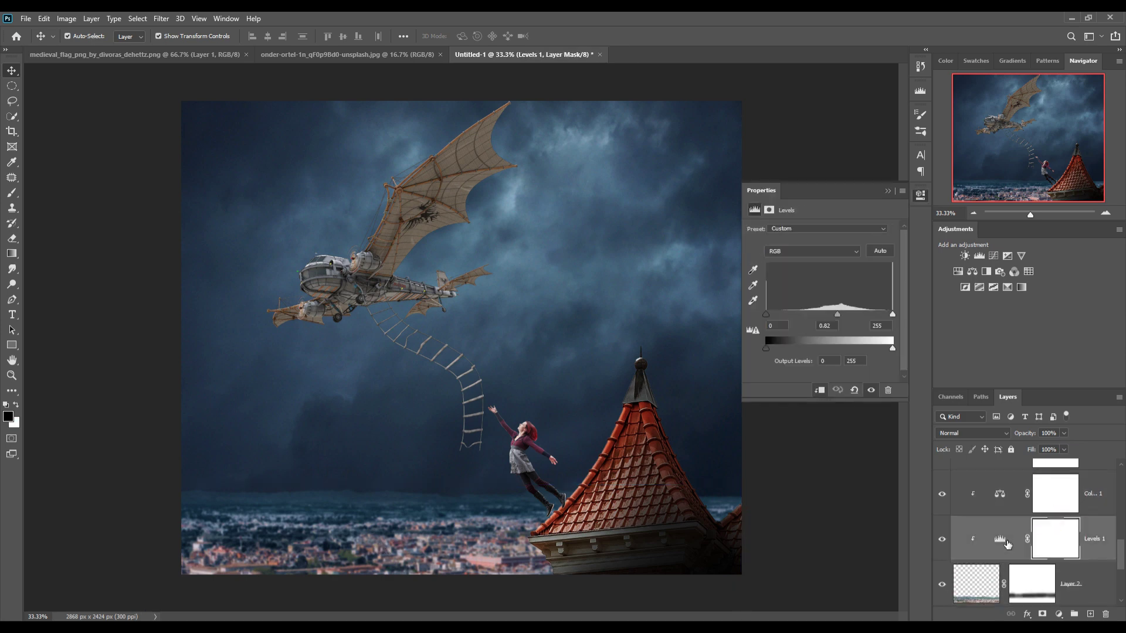
scroll(1008, 531, "up", 1)
left_click(1003, 496)
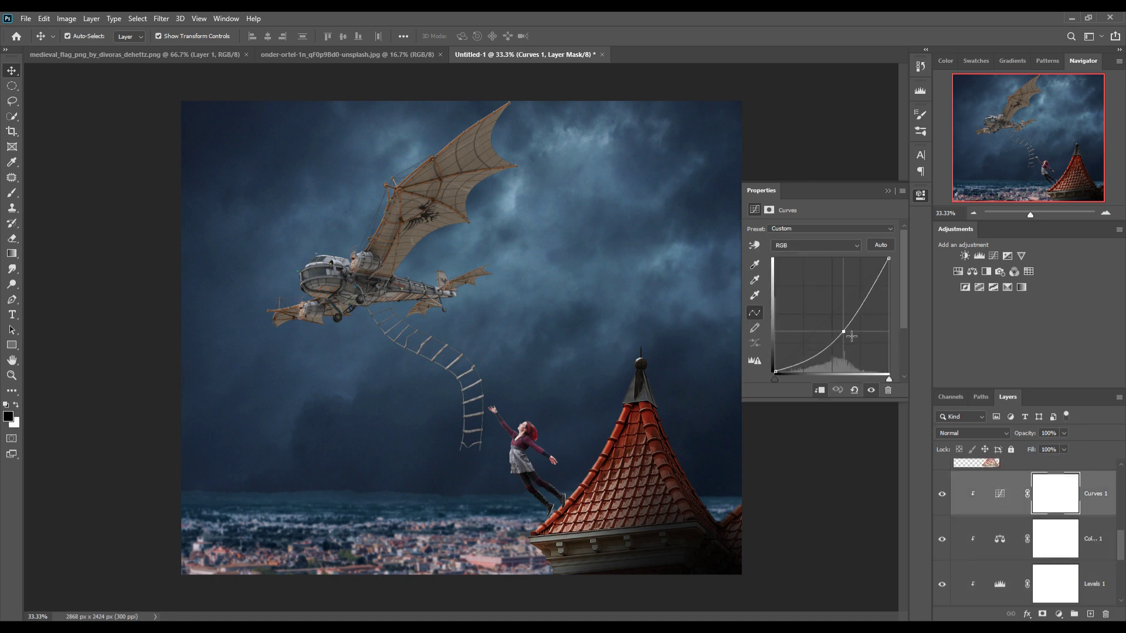
mouse_move(849, 330)
left_mouse_down()
mouse_move(854, 338)
mouse_move(808, 320)
mouse_move(847, 326)
left_mouse_up()
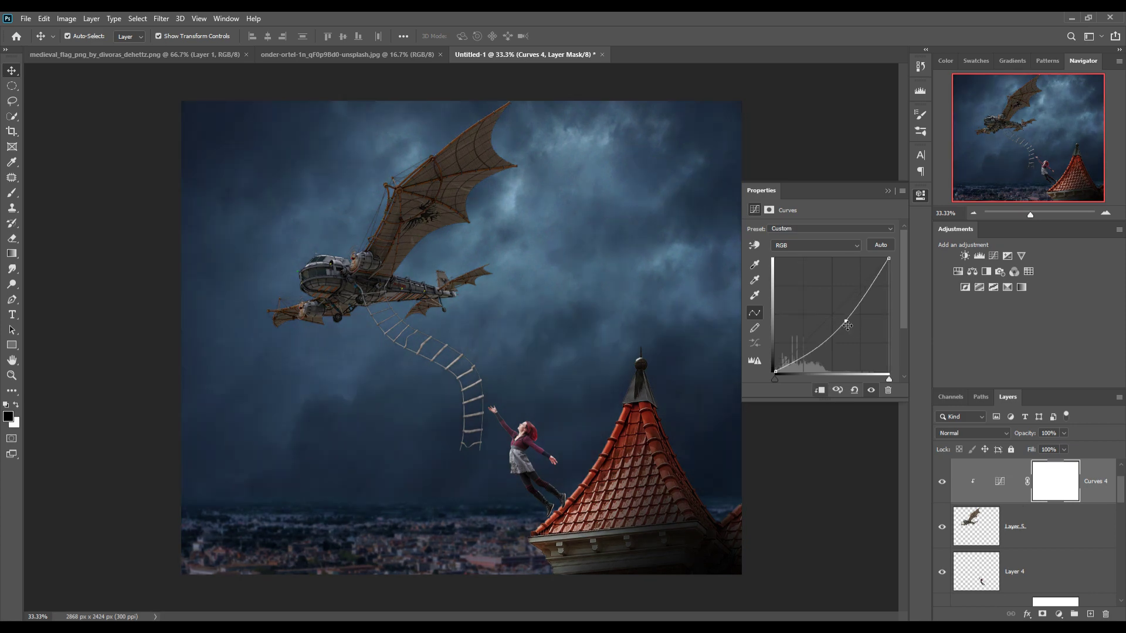
left_click(518, 463)
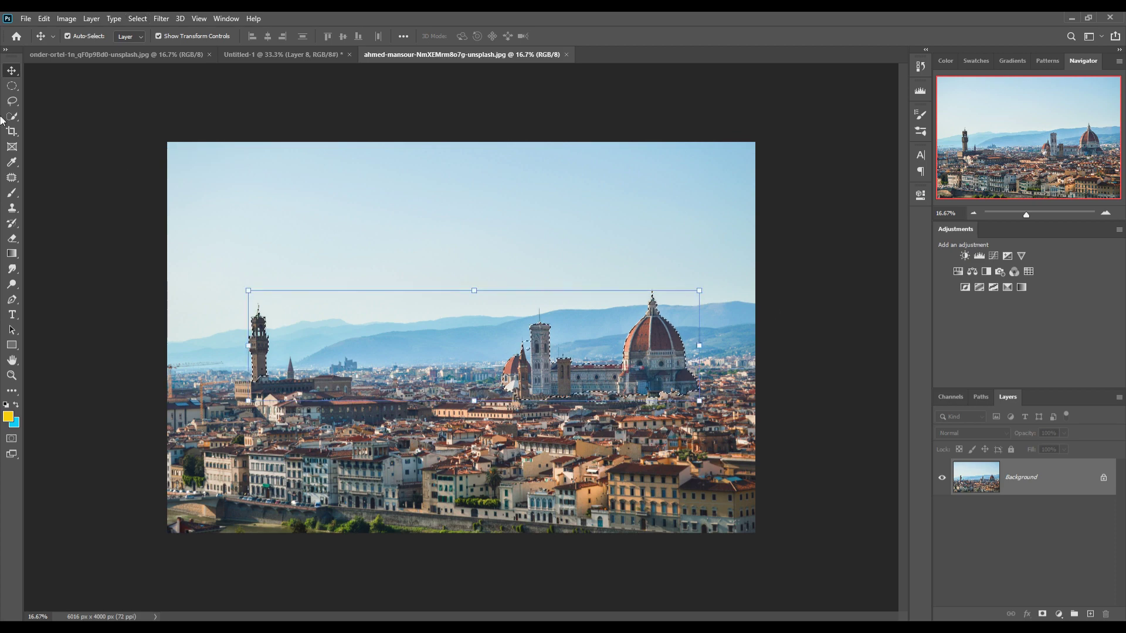
Select the city skyline in the Florence photo with Quick Select.
left_click(11, 116)
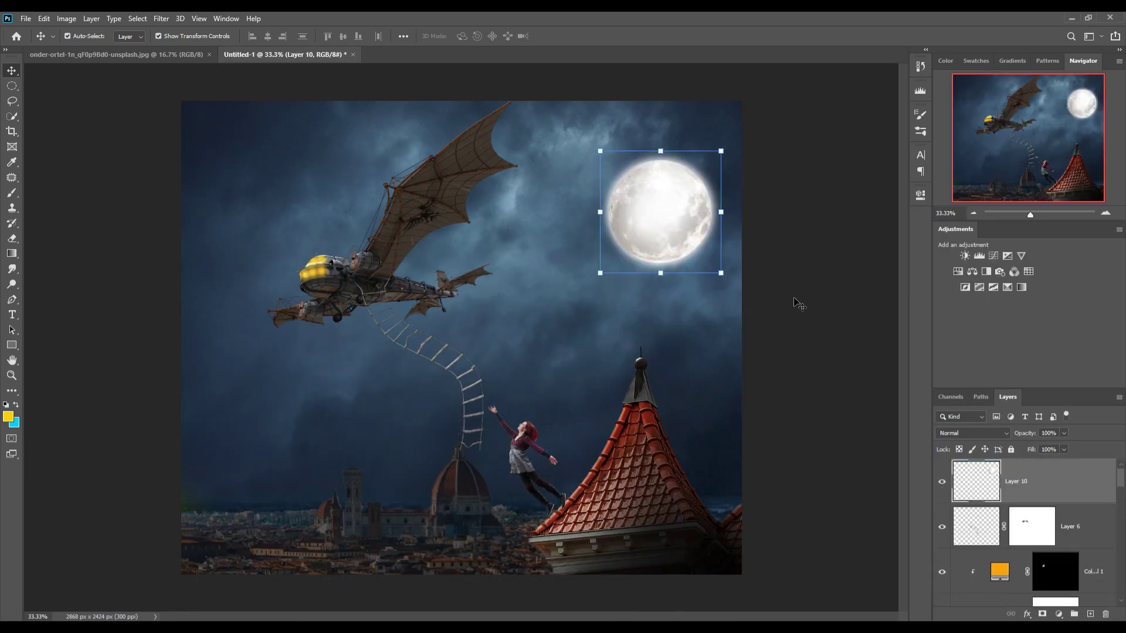
Free Transform the moon to about 74.49% and place it in the upper sky.
left_click_drag(668, 210, 626, 186)
left_click_drag(685, 254, 654, 221)
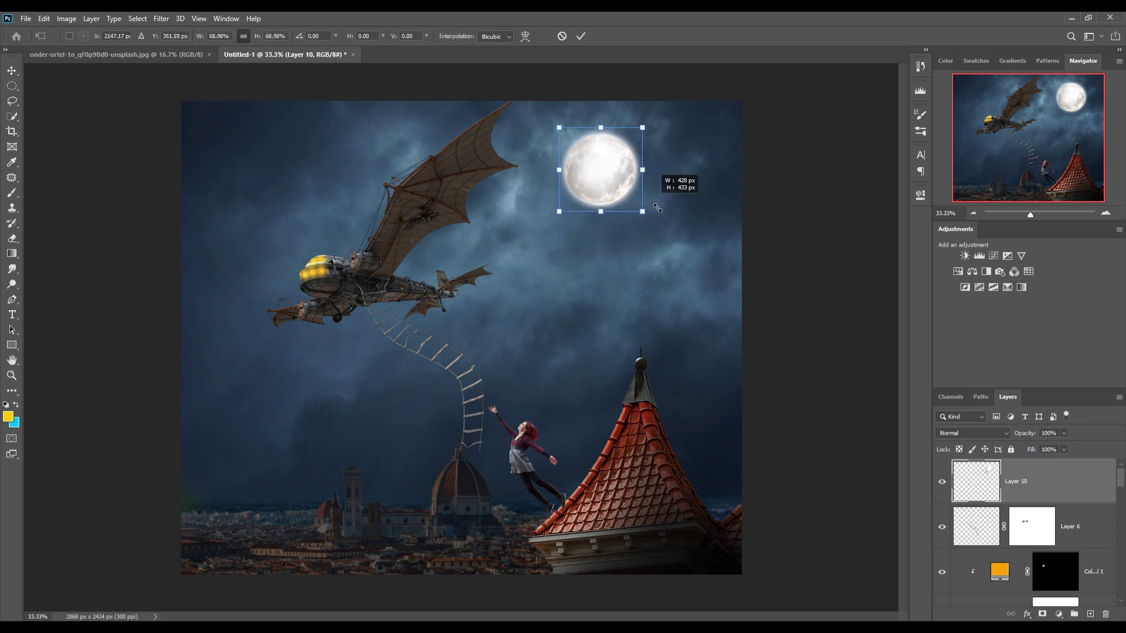
left_click_drag(601, 175, 623, 183)
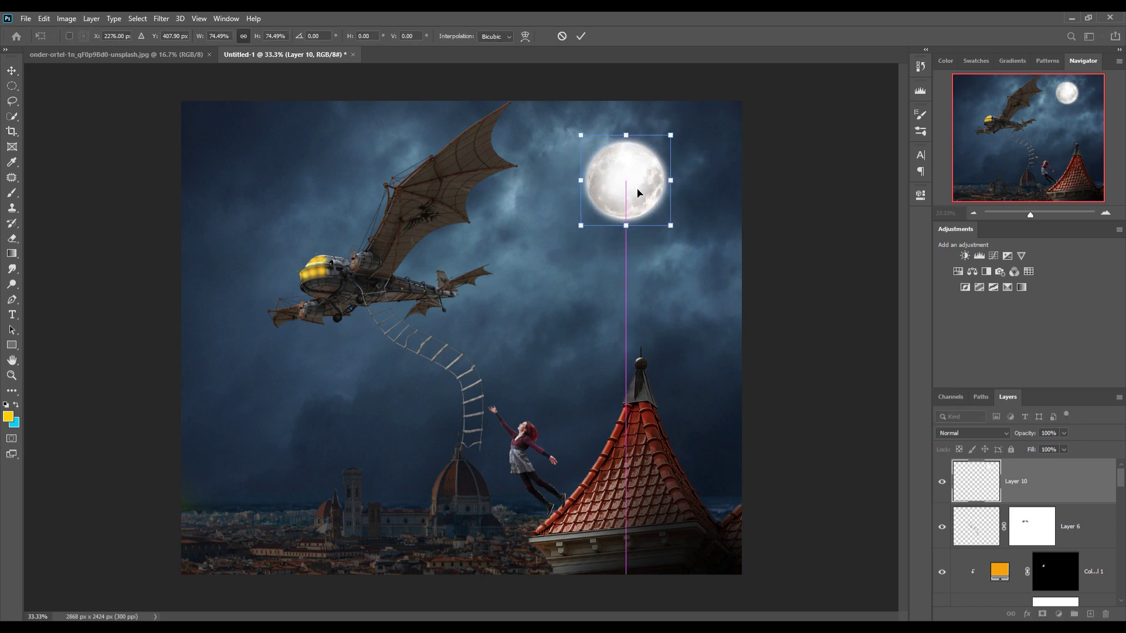
left_click(580, 37)
Add a layer mask to the moon and brush black over its lower part.
left_click(1060, 615)
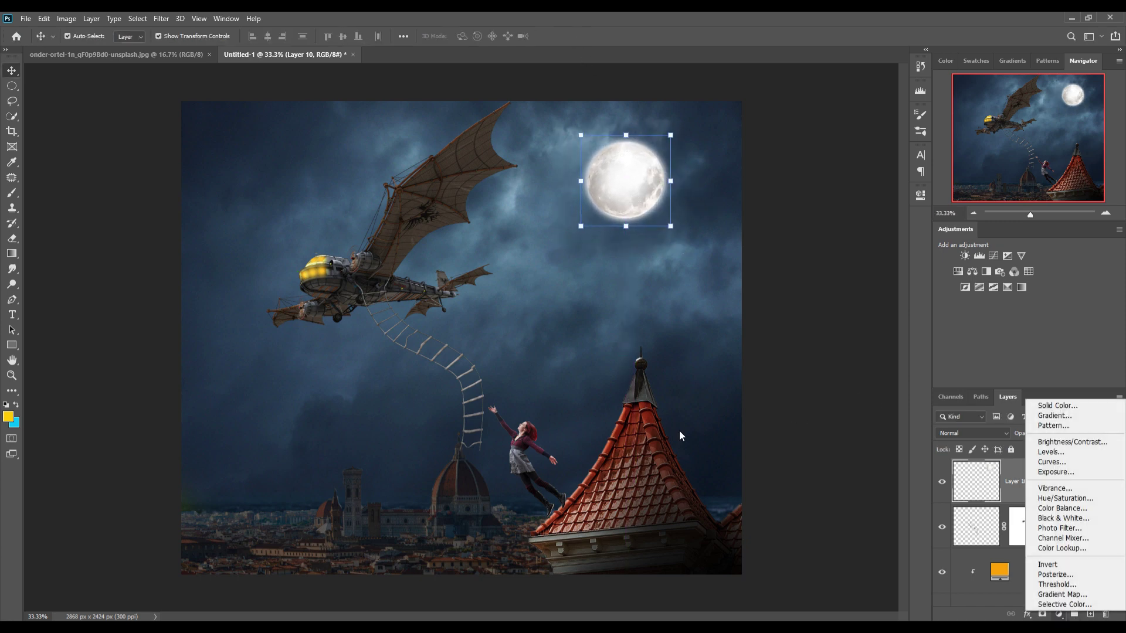
left_click(1014, 487)
left_click(1042, 614)
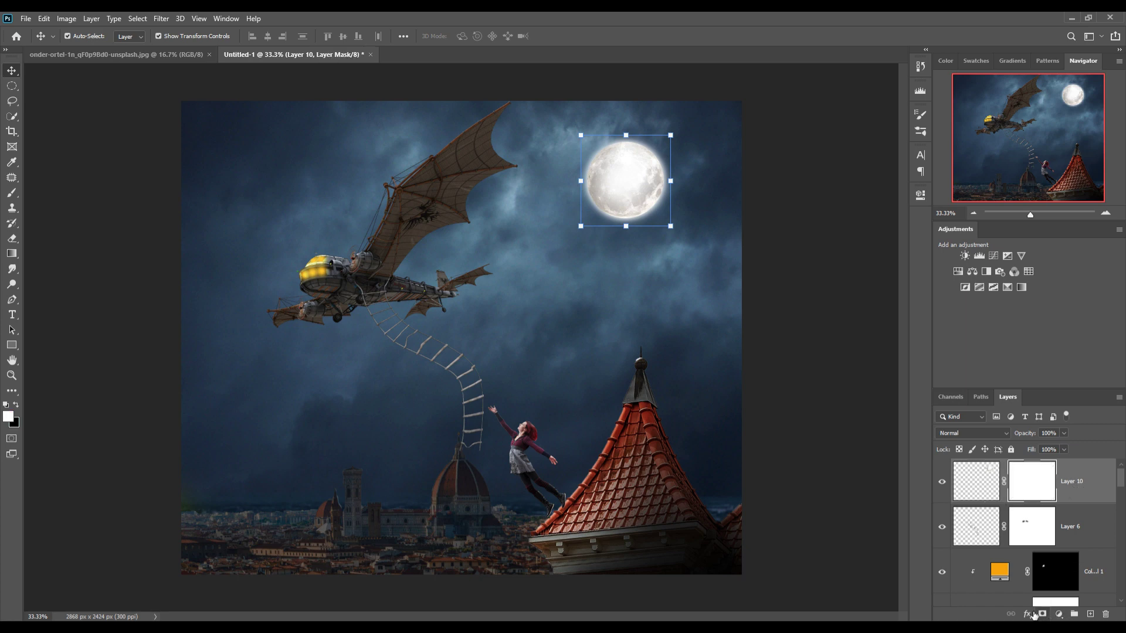
left_click(12, 196)
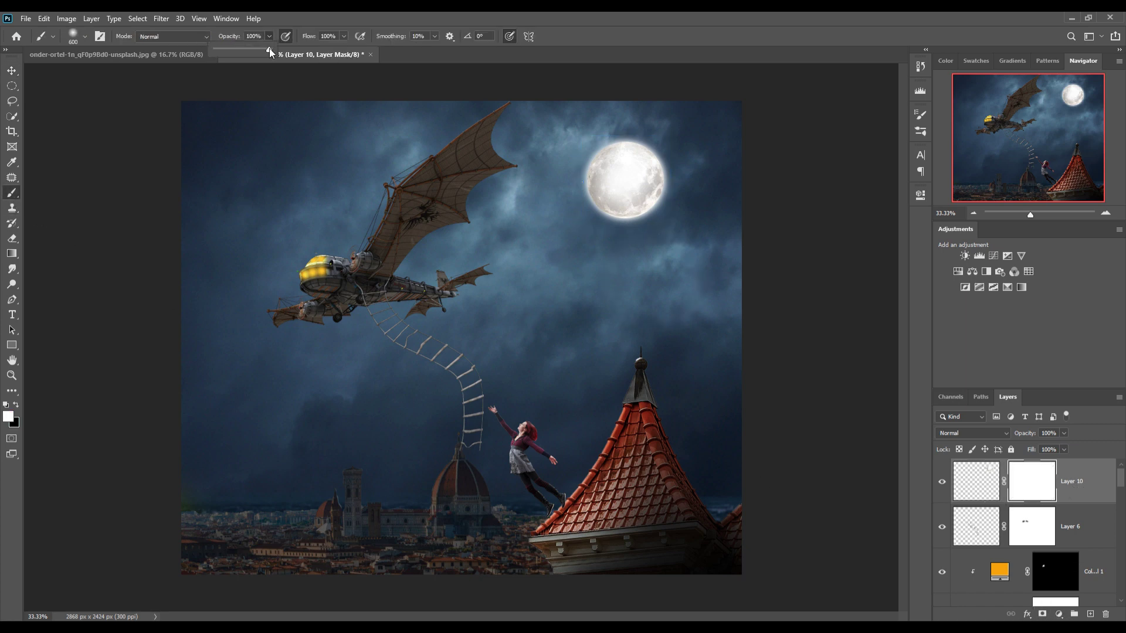
left_click(15, 405)
mouse_move(621, 280)
left_mouse_down()
mouse_move(723, 276)
mouse_move(603, 264)
mouse_move(698, 289)
mouse_move(678, 277)
mouse_move(716, 276)
mouse_move(631, 281)
mouse_move(709, 282)
mouse_move(618, 264)
mouse_move(748, 294)
left_mouse_up()
Add a new layer above the moon and set a low-opacity brush with near-white colour.
key("v")
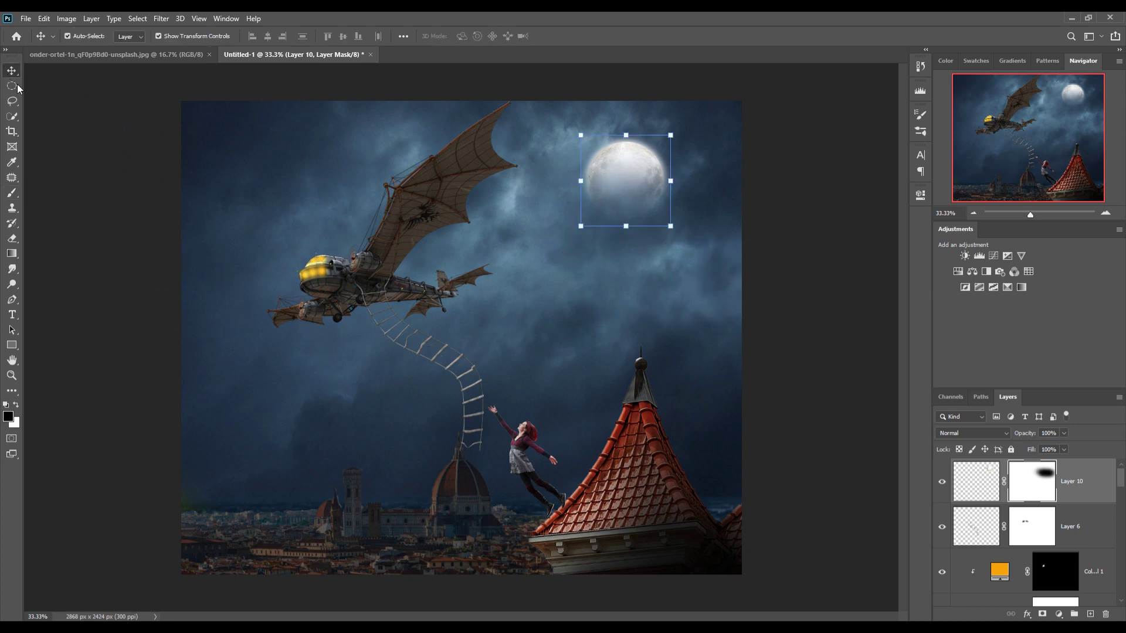
left_click(1091, 614)
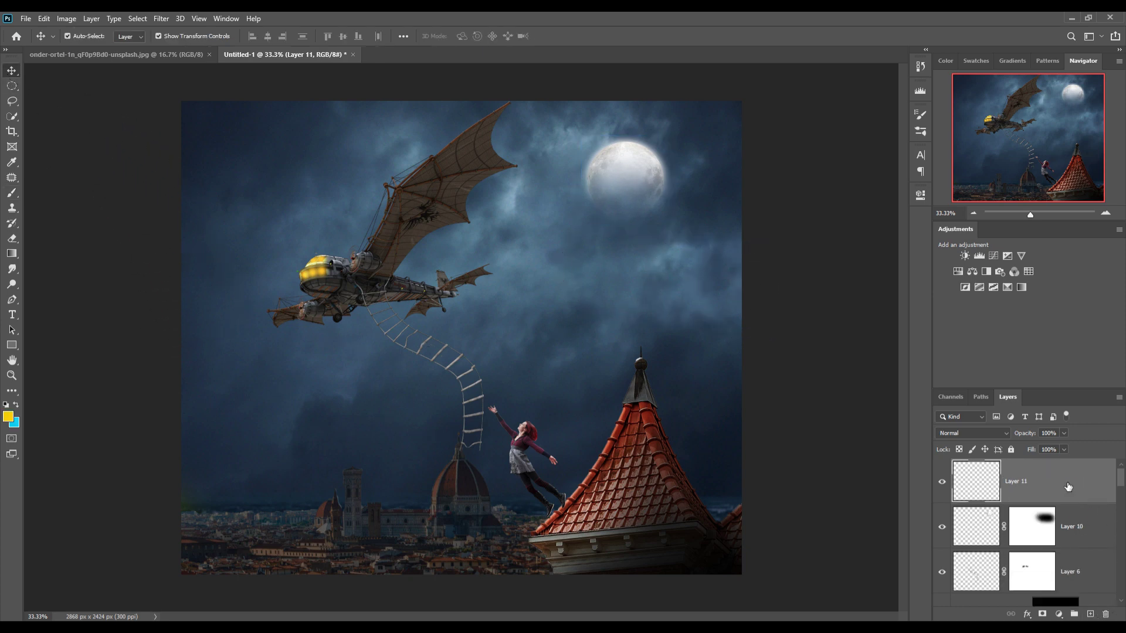
left_click(5, 194)
left_click(270, 36)
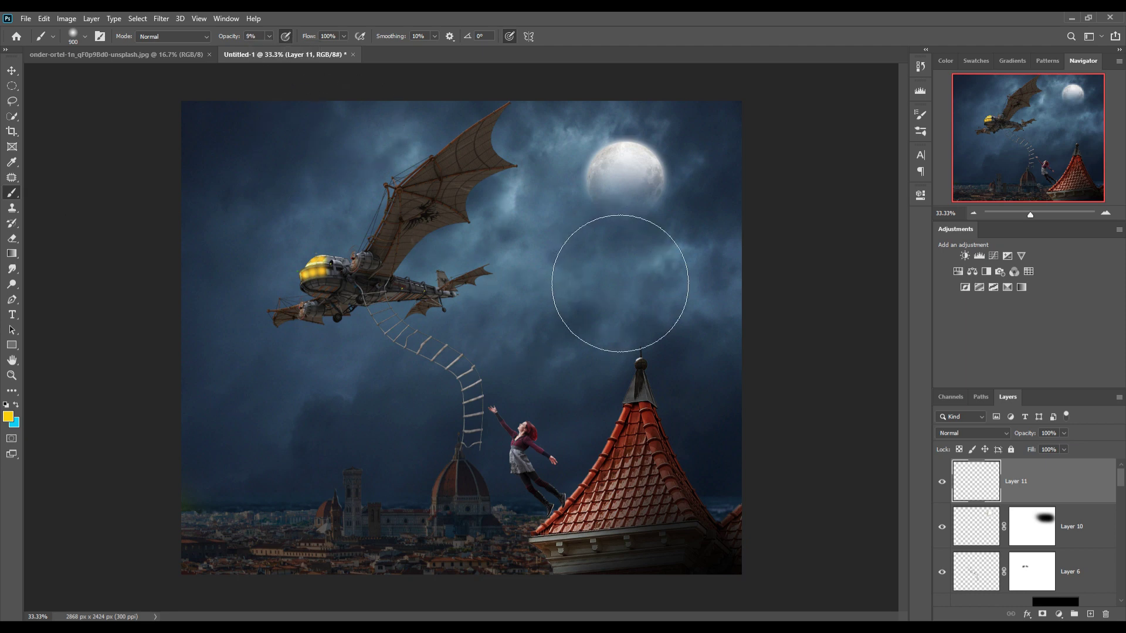
left_click(8, 417)
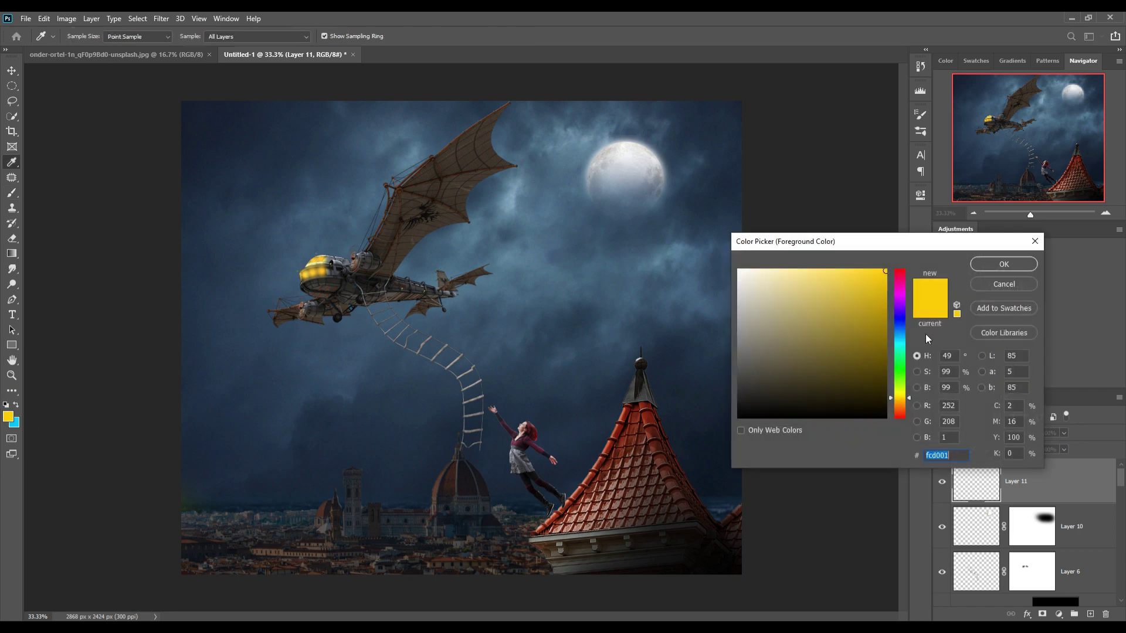
left_click(743, 276)
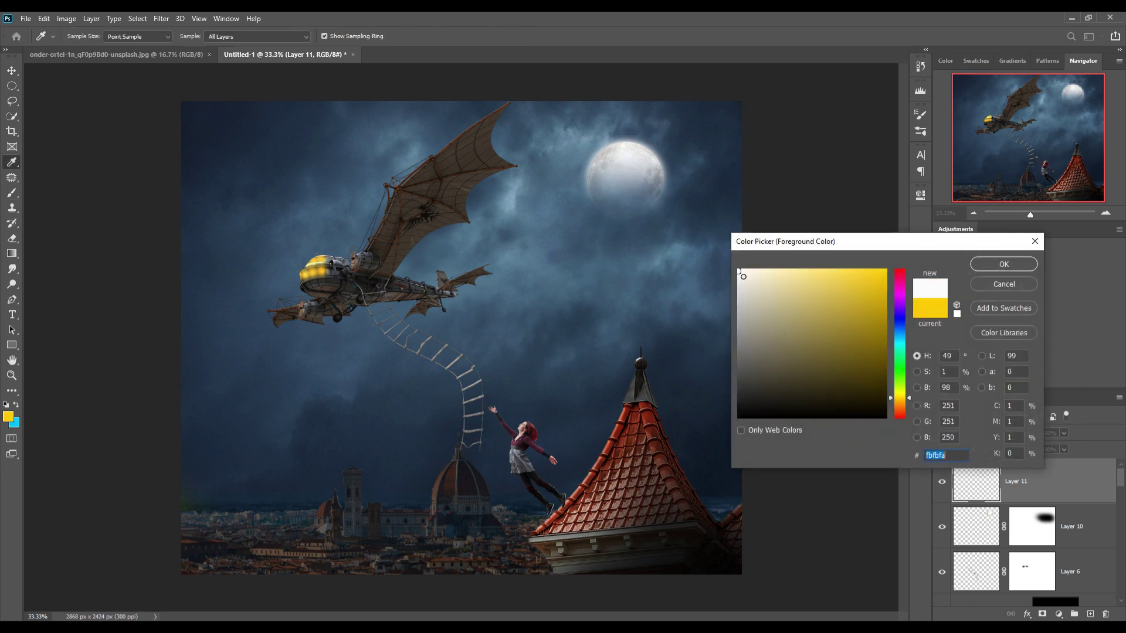
left_click(989, 265)
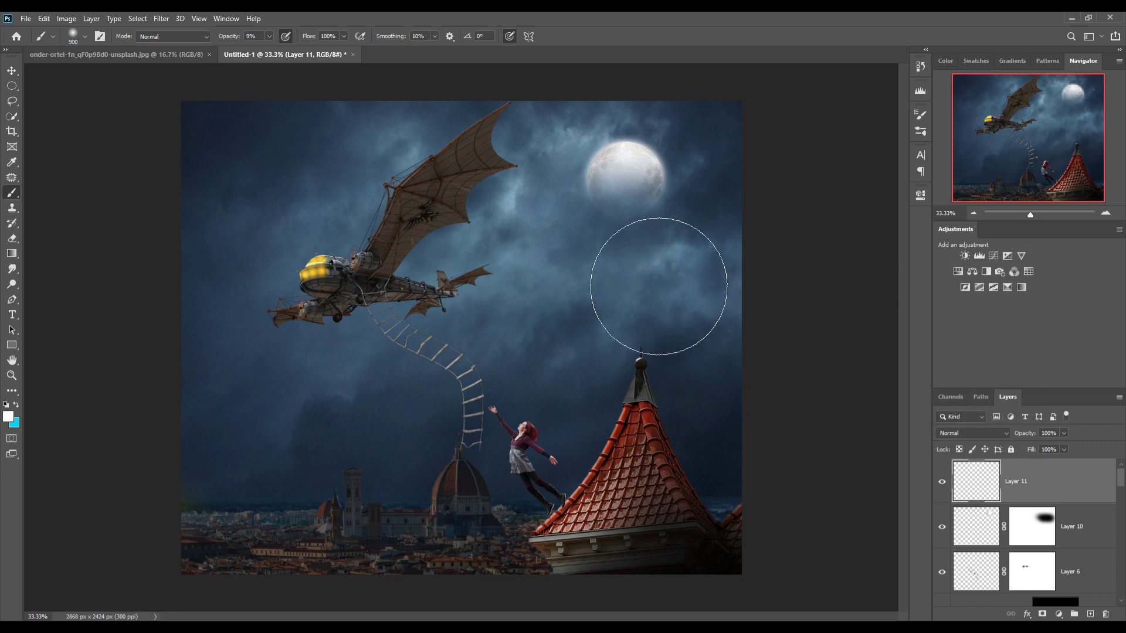
Brush faint white light into the clouds around, left and right of the moon.
left_click_drag(567, 204, 614, 294)
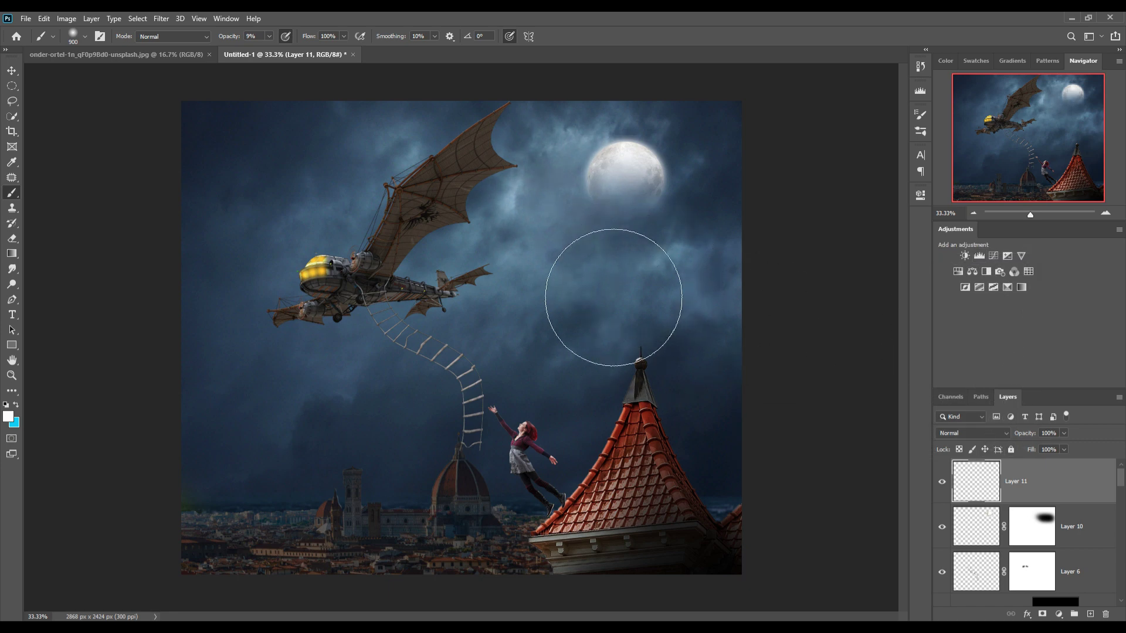
left_click_drag(525, 235, 684, 293)
left_click_drag(678, 218, 795, 264)
left_click_drag(547, 254, 563, 246)
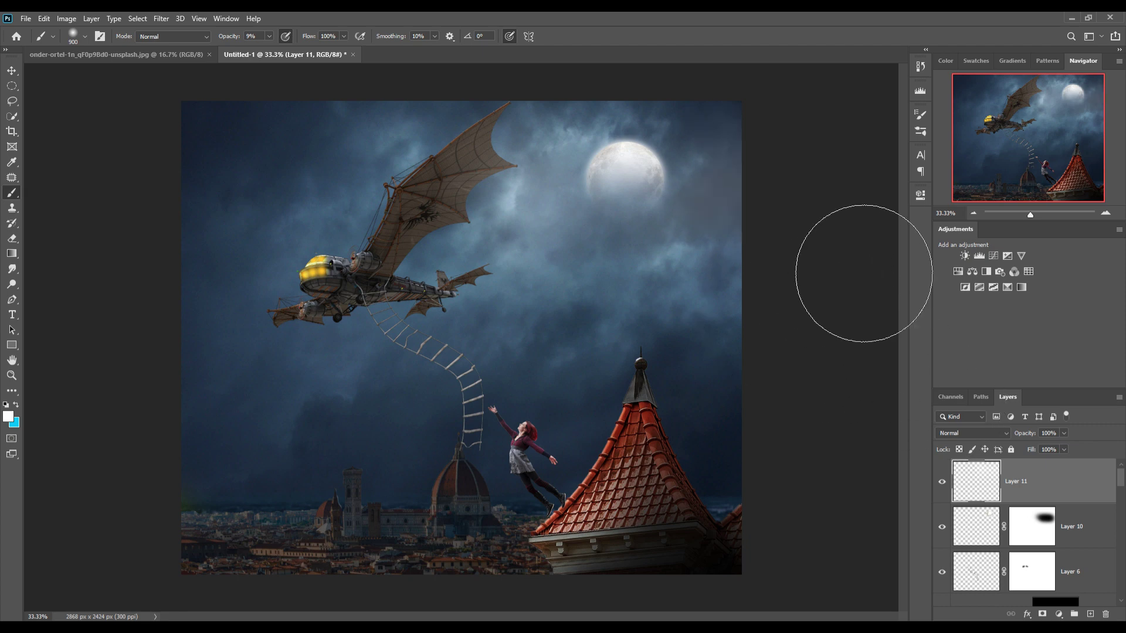
left_click_drag(740, 199, 751, 238)
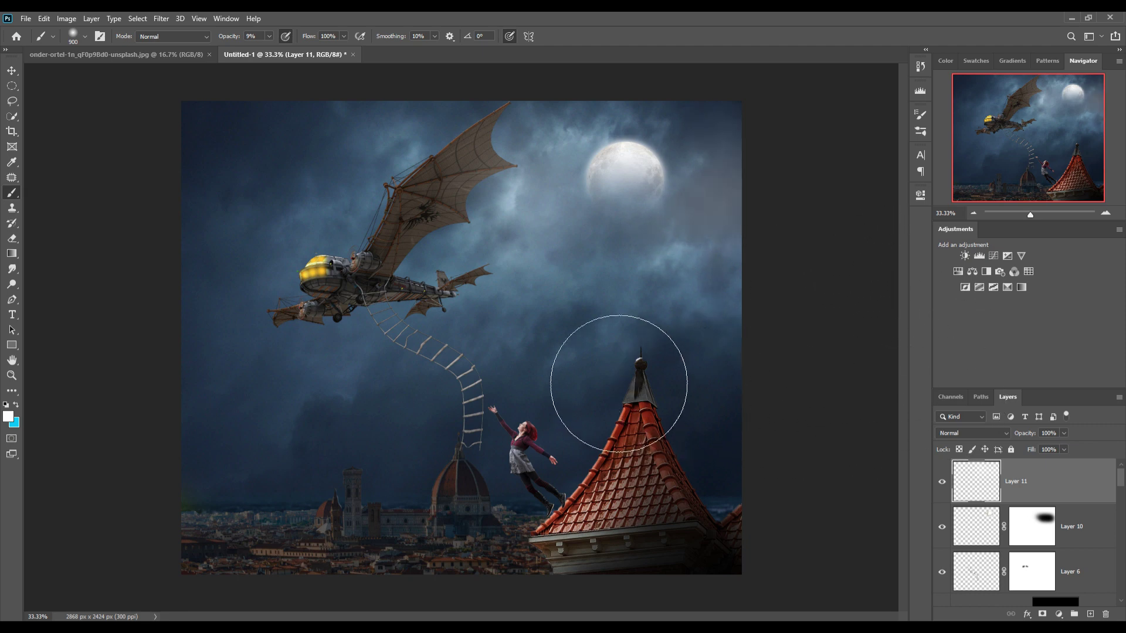
With the Move tool, select the airship layer.
left_click(12, 70)
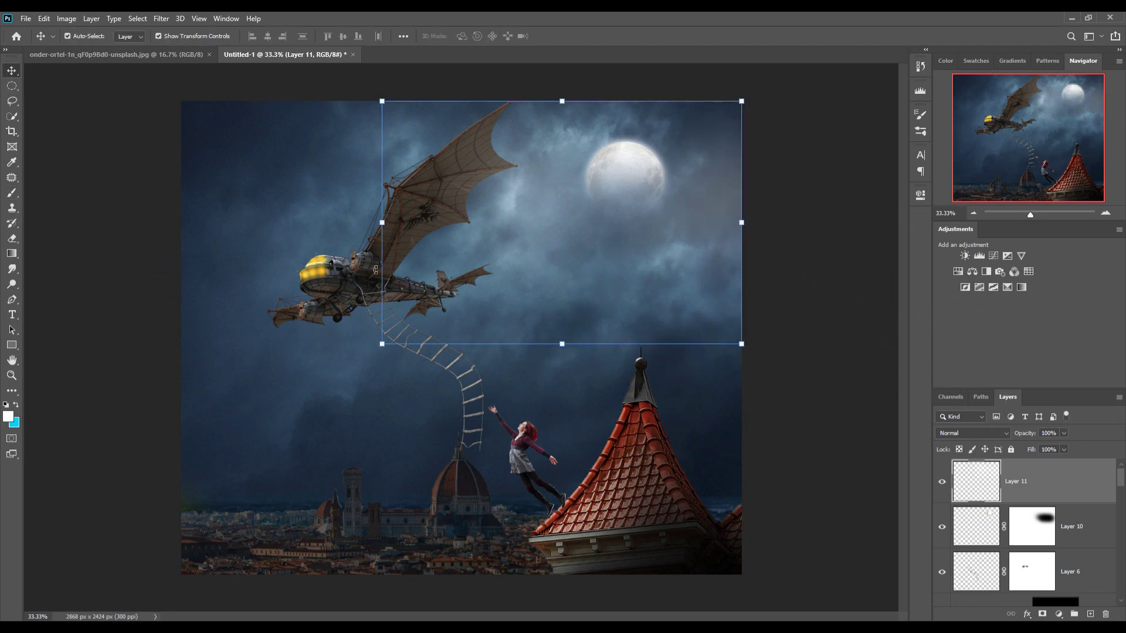
left_click(326, 272)
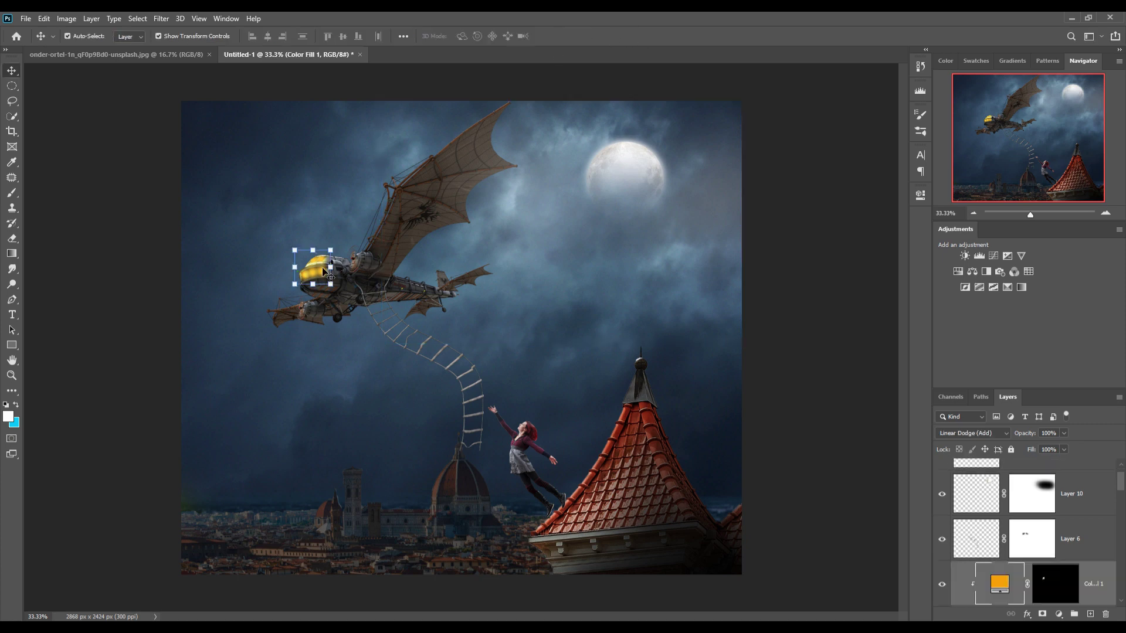
left_click(379, 246)
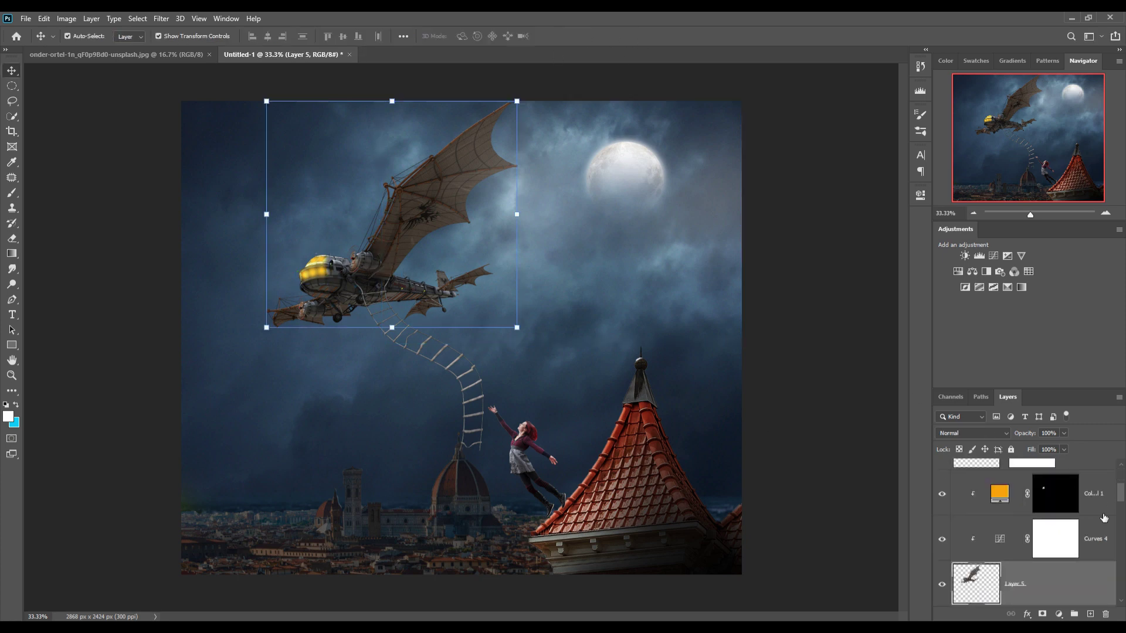
Add Layer 12 clipped to the airship above Curves 4 in Linear Dodge (Add).
left_click(1094, 616)
key("ctrl+alt+g")
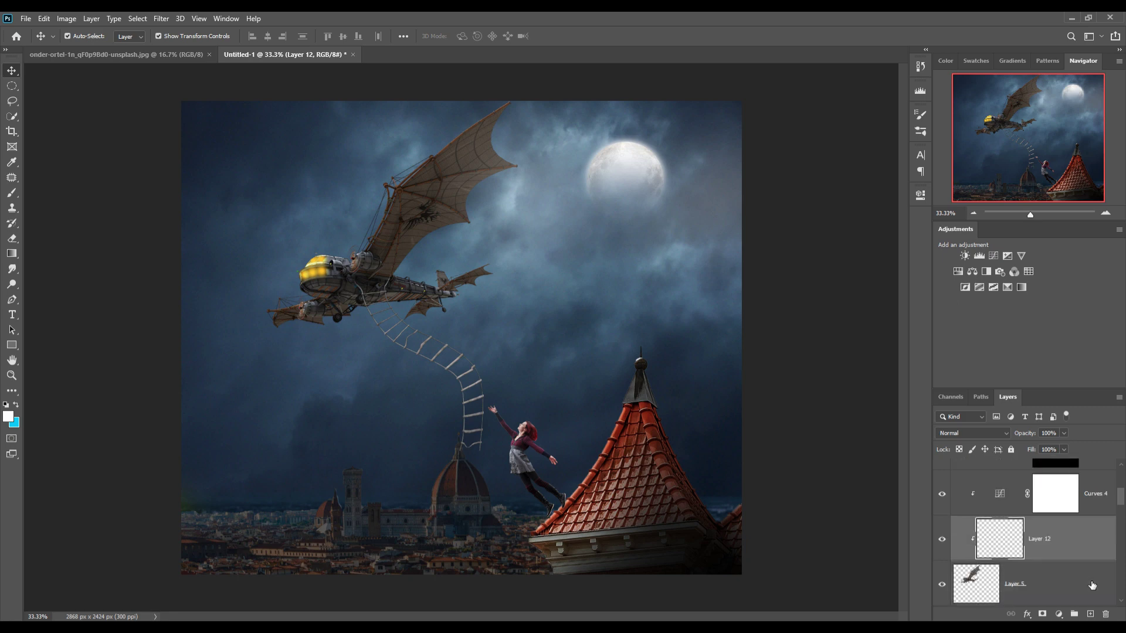
left_click_drag(1084, 594, 1086, 536)
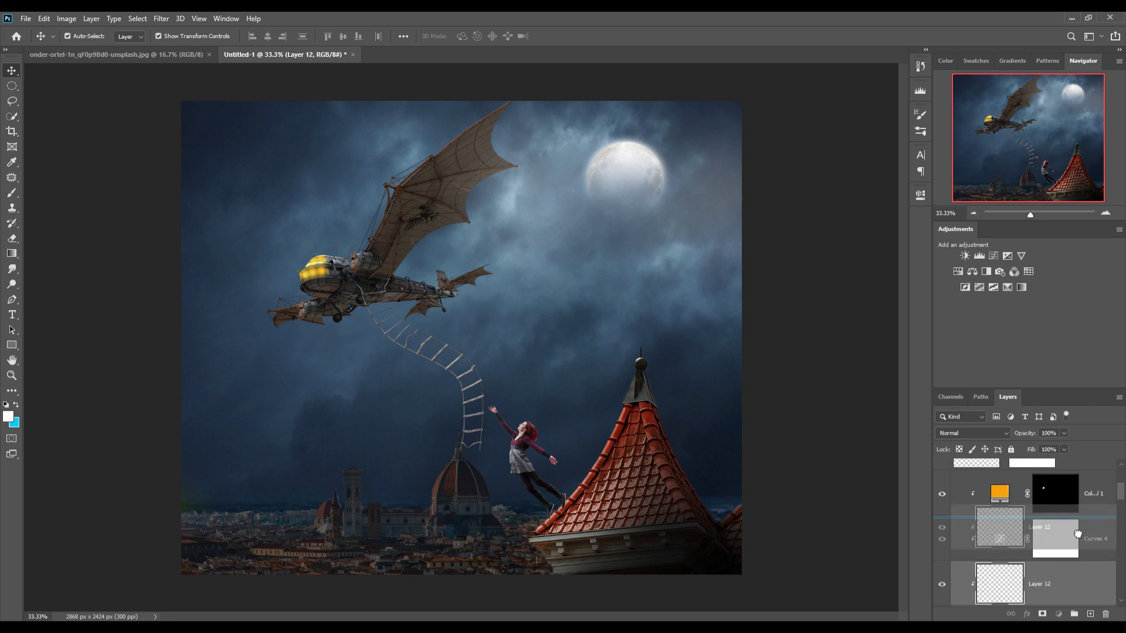
left_click(1006, 434)
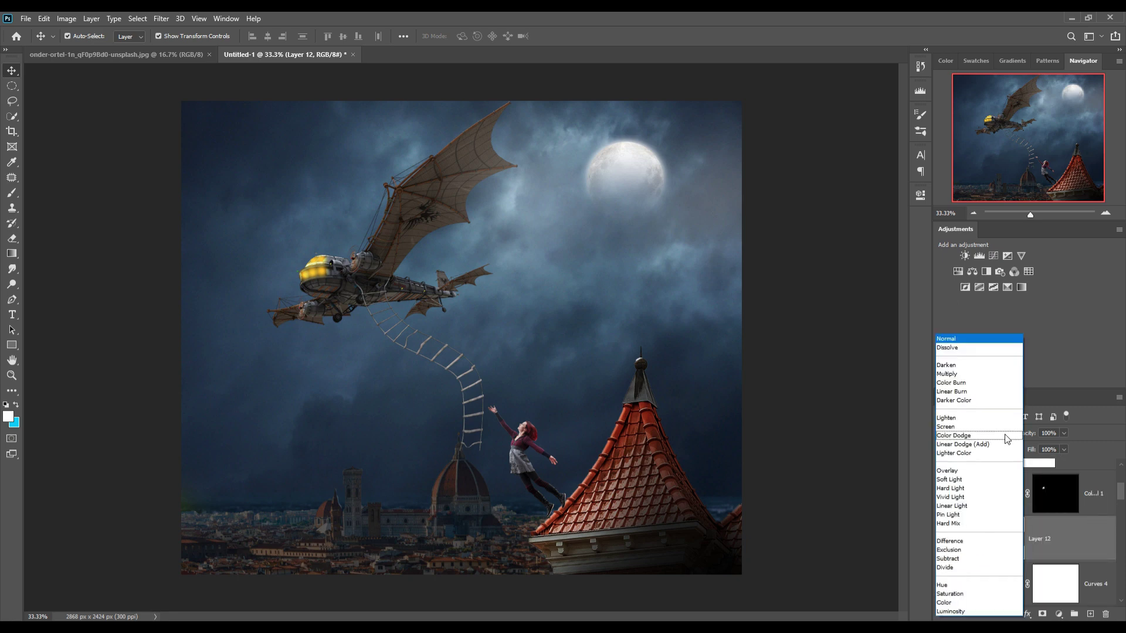
Add a white Solid Color fill layer and clip it to the airship.
left_click(1059, 614)
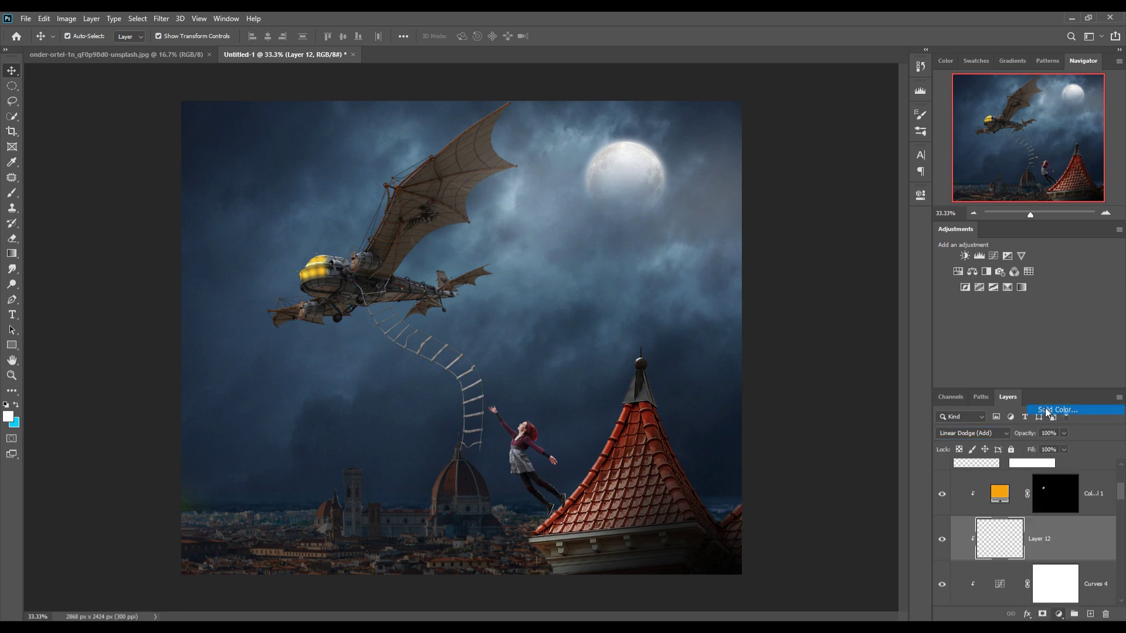
left_click(1047, 412)
left_click(1004, 264)
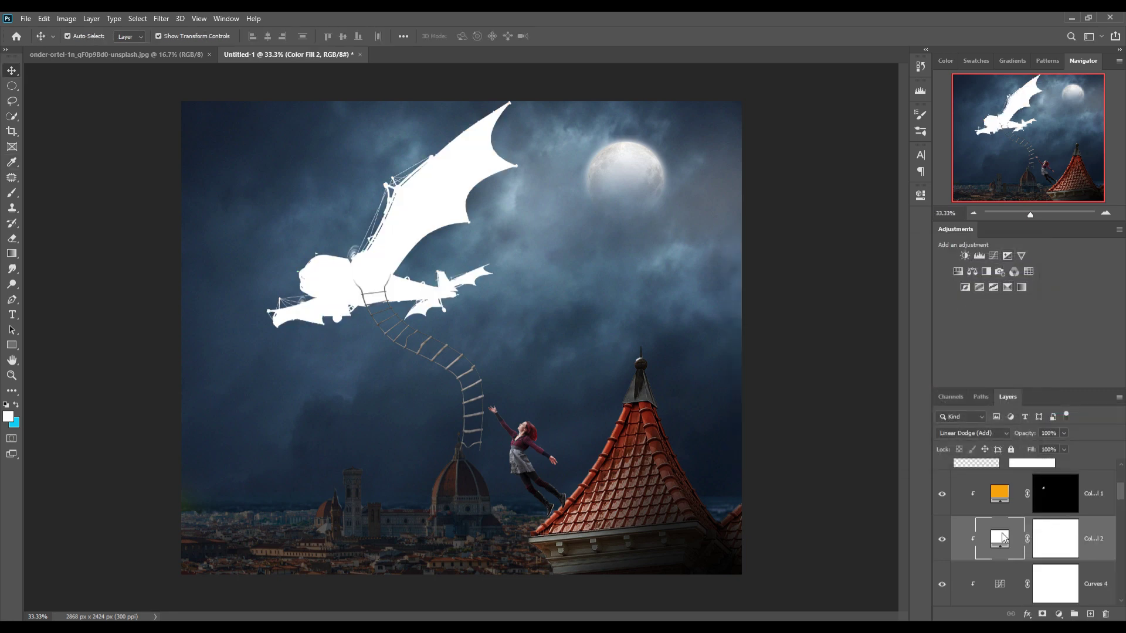
right_click(1005, 537)
left_click(1009, 313)
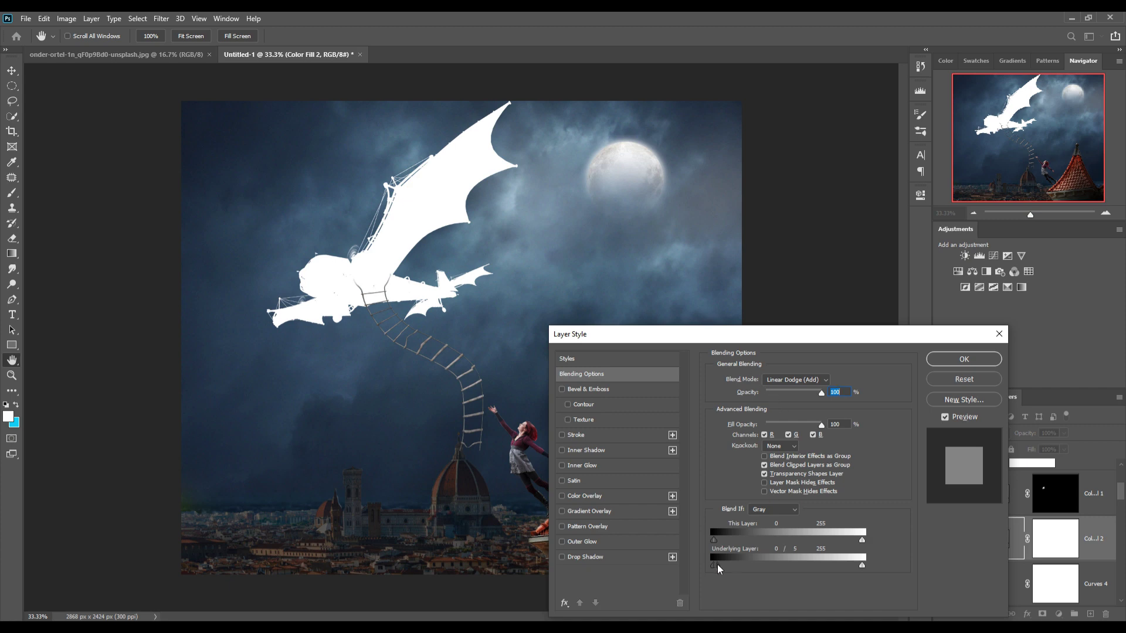
Limit the white fill with the Underlying Layer Blend If slider and invert its mask to black.
left_click_drag(716, 564, 761, 561)
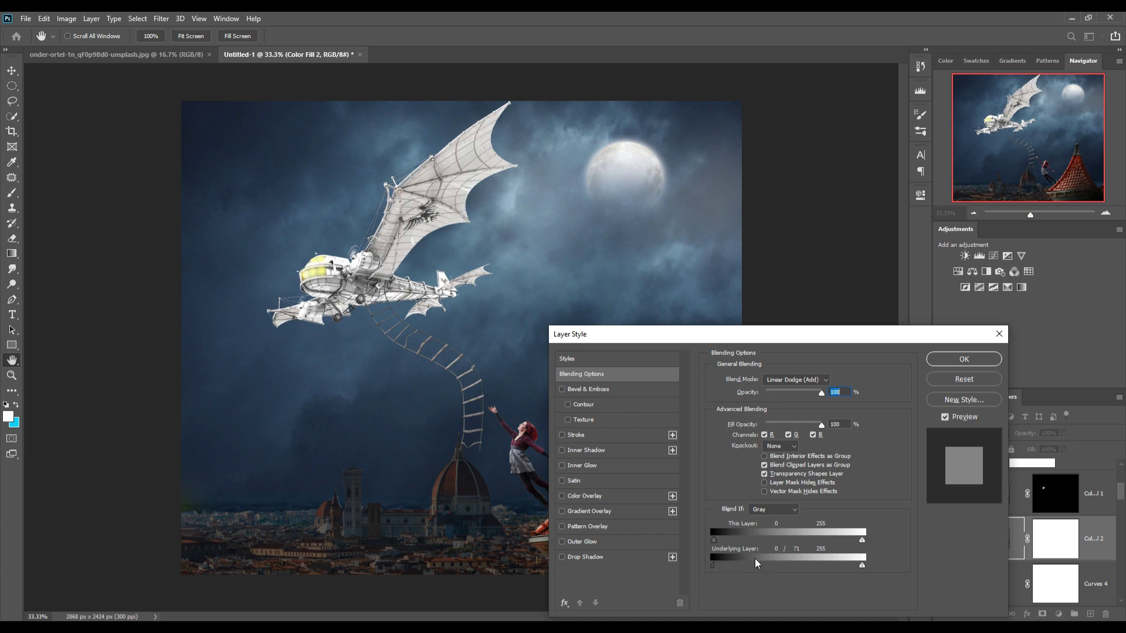
left_click(964, 359)
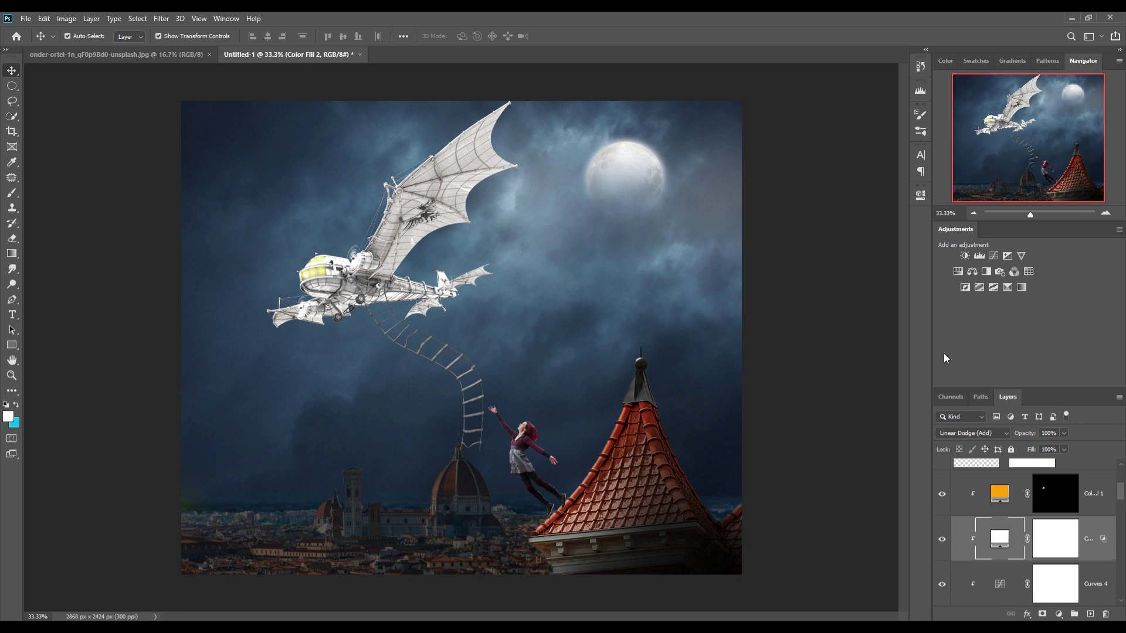
left_click(1065, 547)
key("ctrl+i")
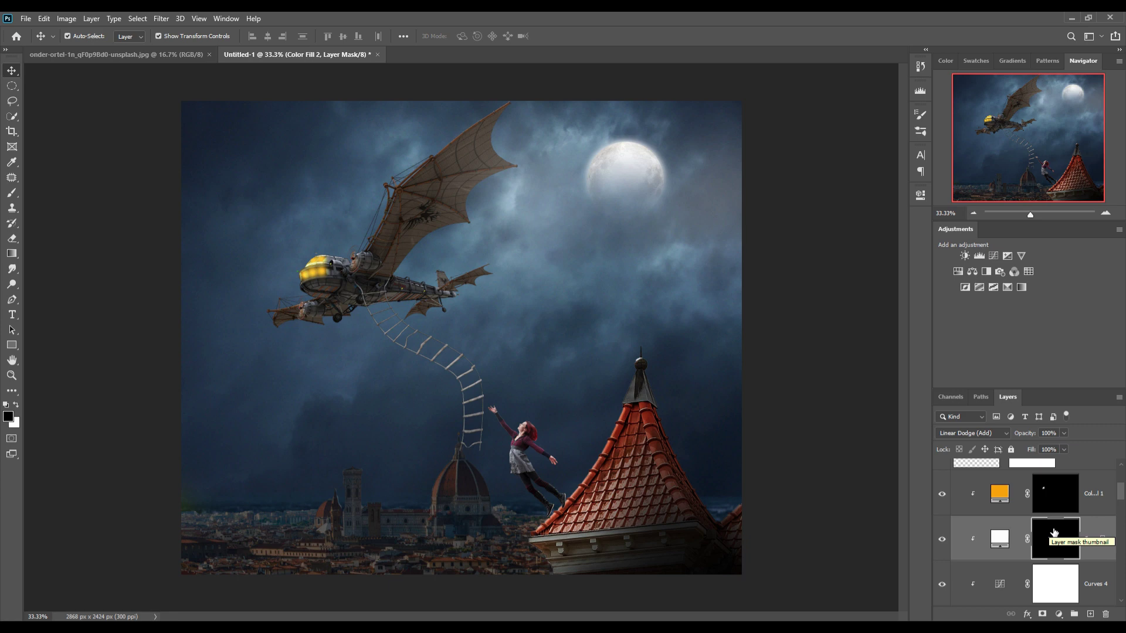
Paint white on the fill mask with a small brush, highlighting near the moon and the wing tip.
left_click(16, 194)
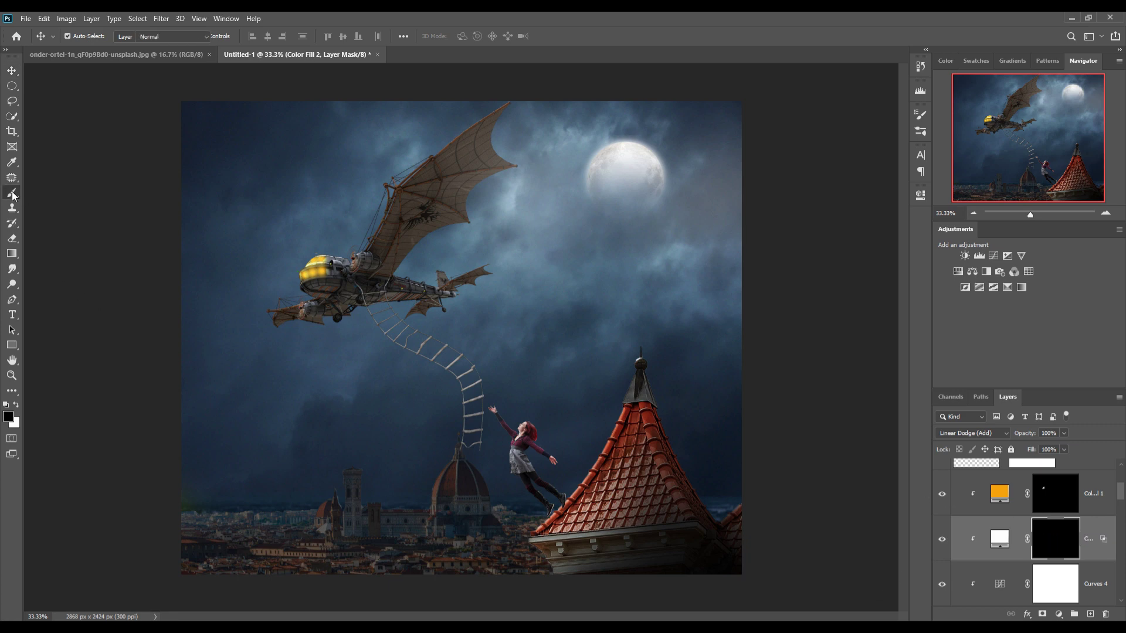
key("bracketleft")
key("bracketleft")
key("bracketleft")
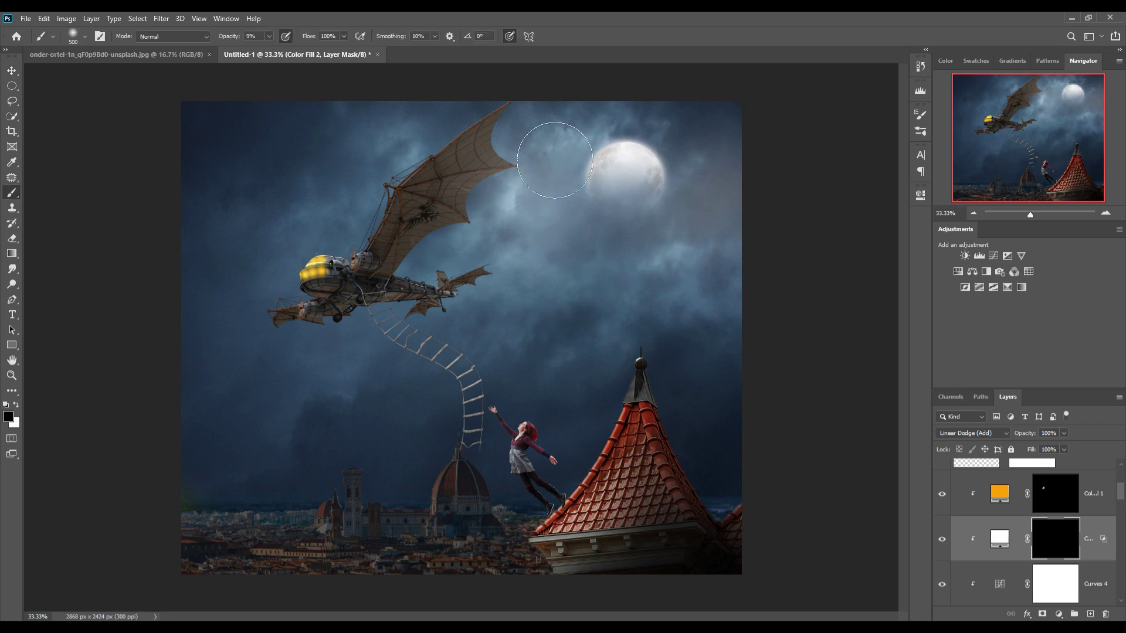
left_click(17, 405)
left_click_drag(553, 138, 558, 180)
key("bracketleft")
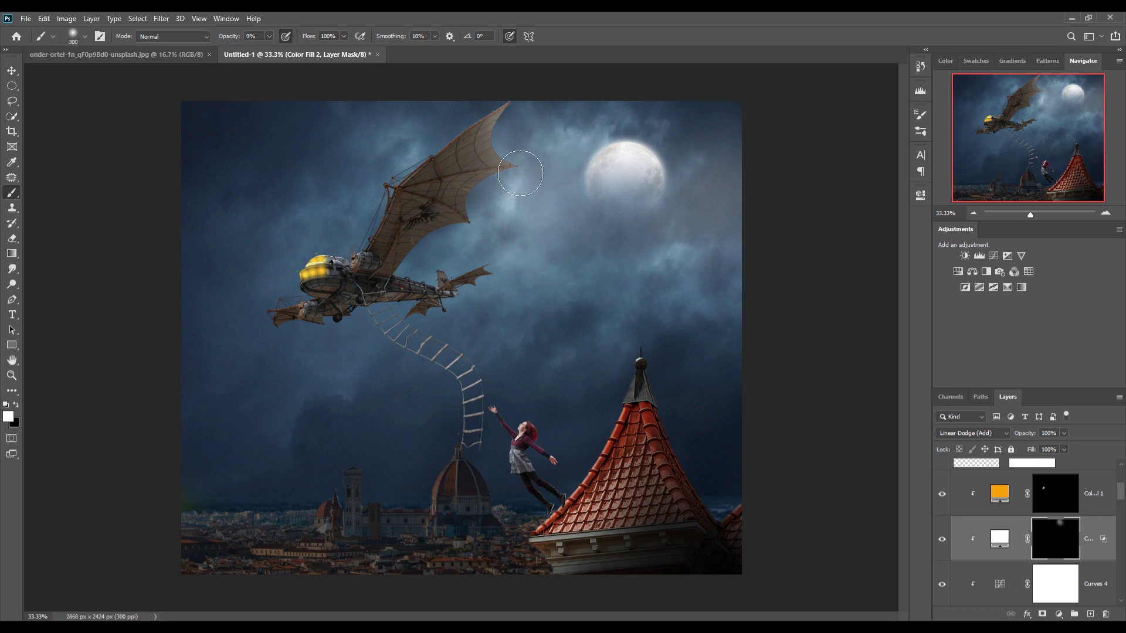
key("bracketleft")
left_click_drag(505, 216, 501, 258)
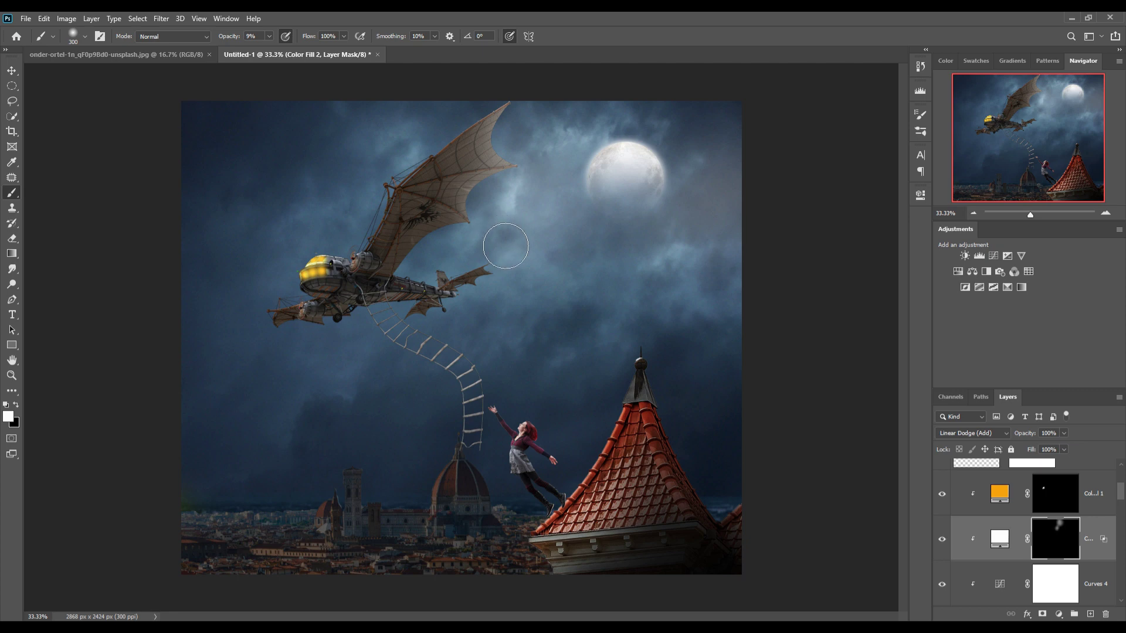
key("bracketleft")
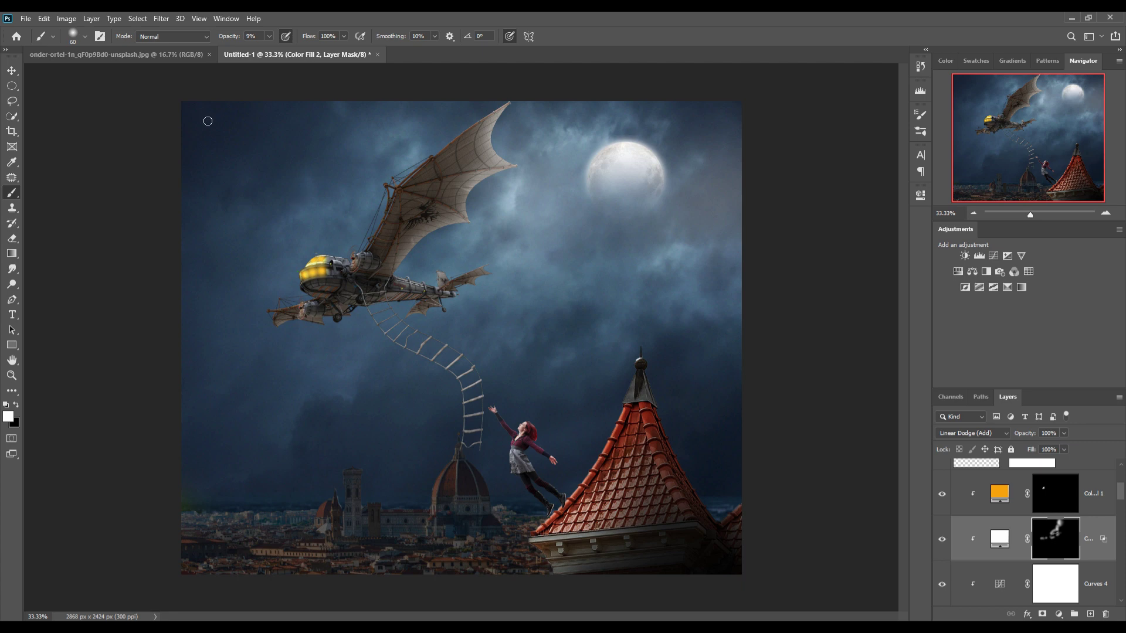
key("v")
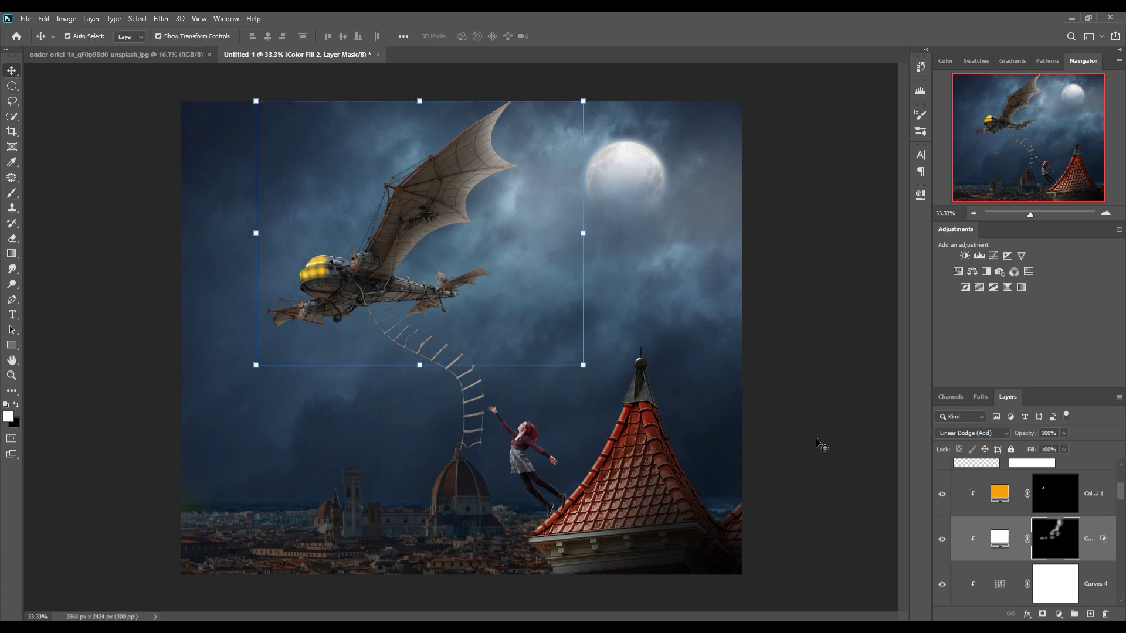
Add a new Linear Dodge (Add) layer above the cockpit's yellow glow layer.
left_click(1114, 500)
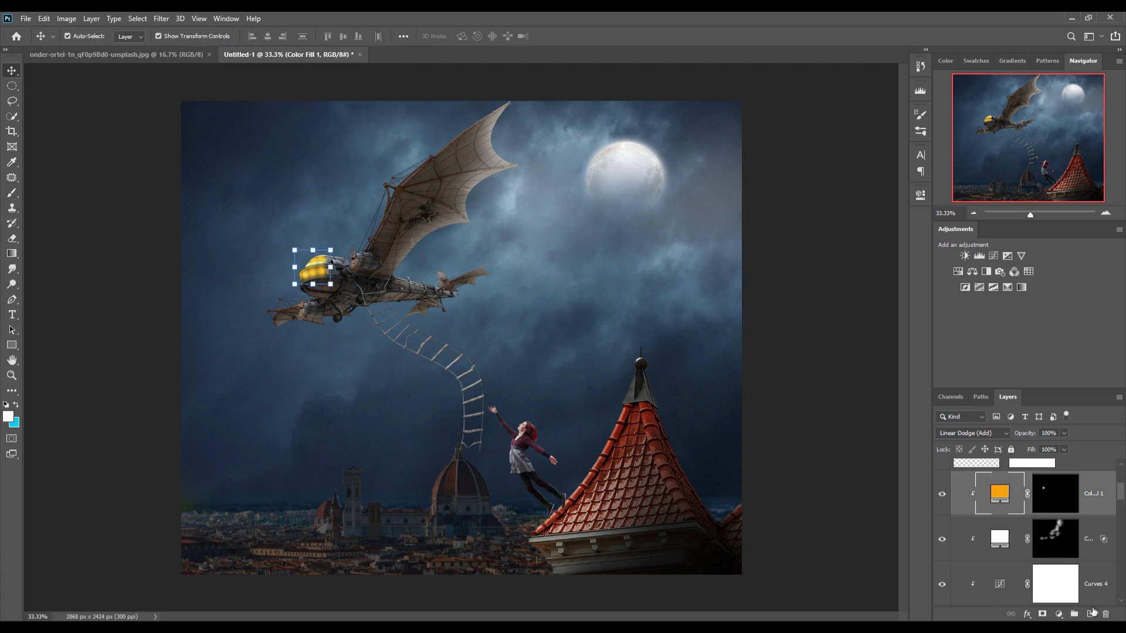
left_click(1091, 614)
left_click(973, 432)
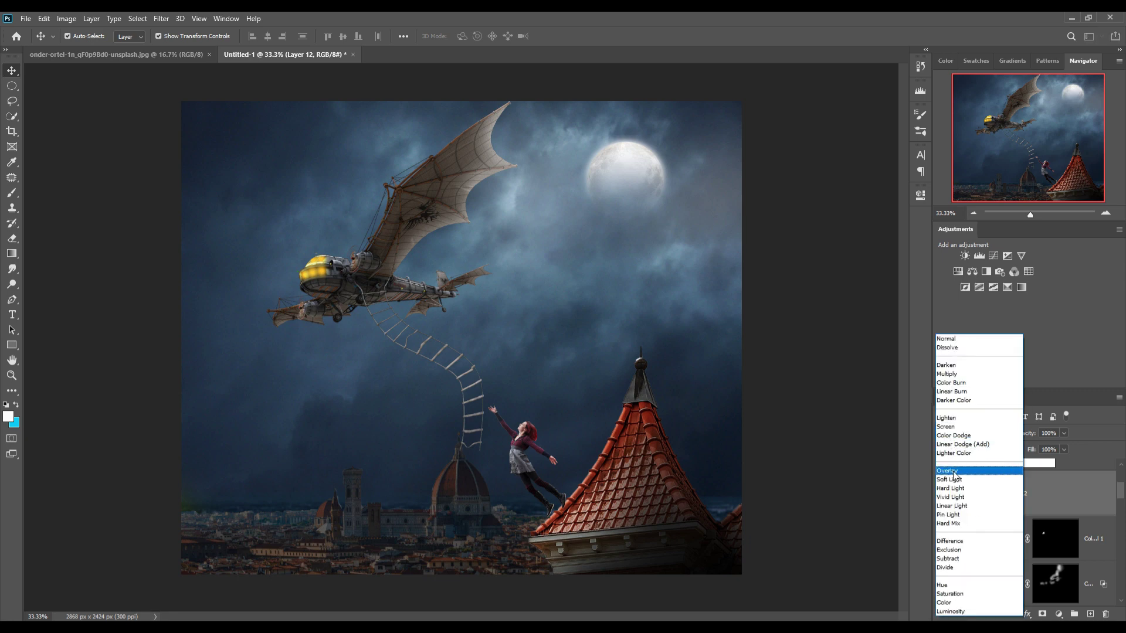
left_click(1053, 487)
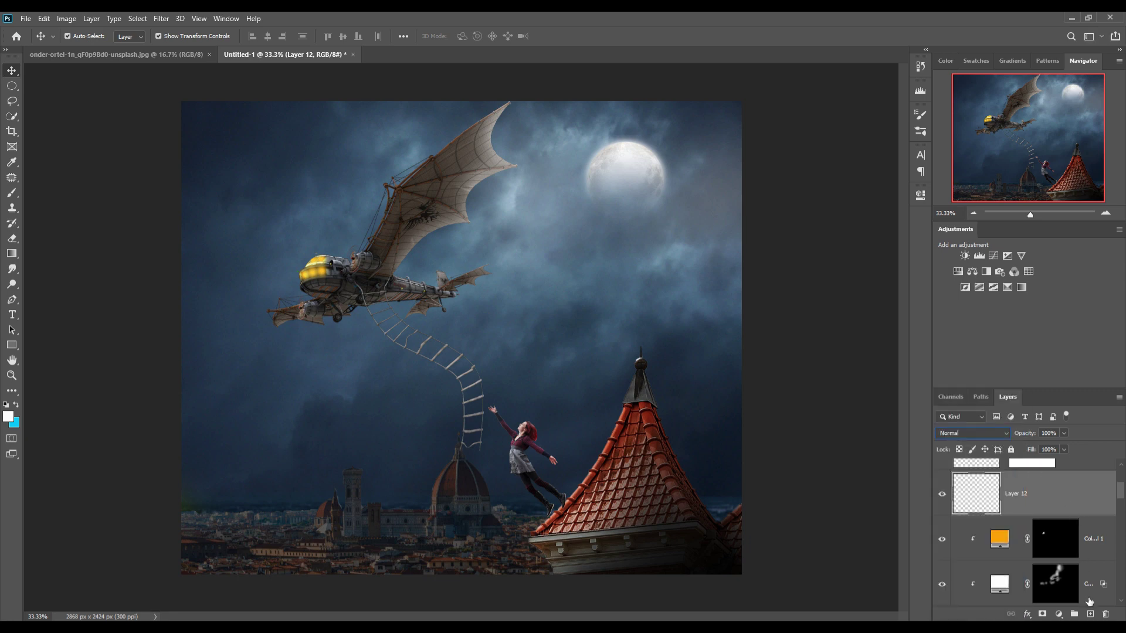
left_click(974, 433)
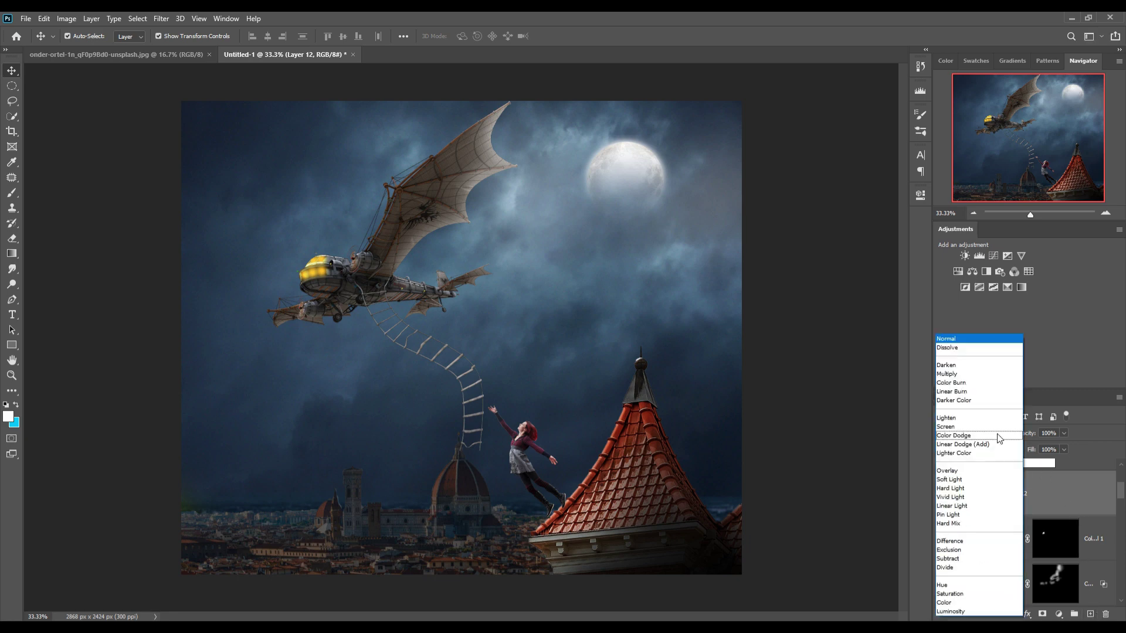
Add a bright lemon-yellow Solid Color fill and invert its mask to hide it.
left_click(1060, 614)
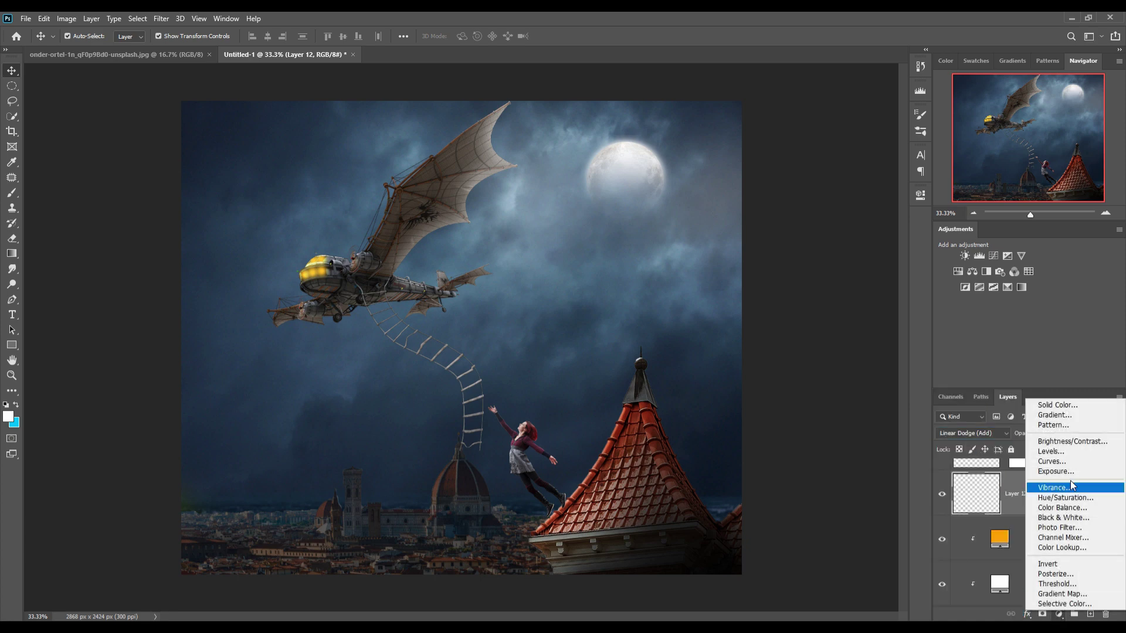
left_click(1061, 405)
left_click_drag(885, 271, 891, 277)
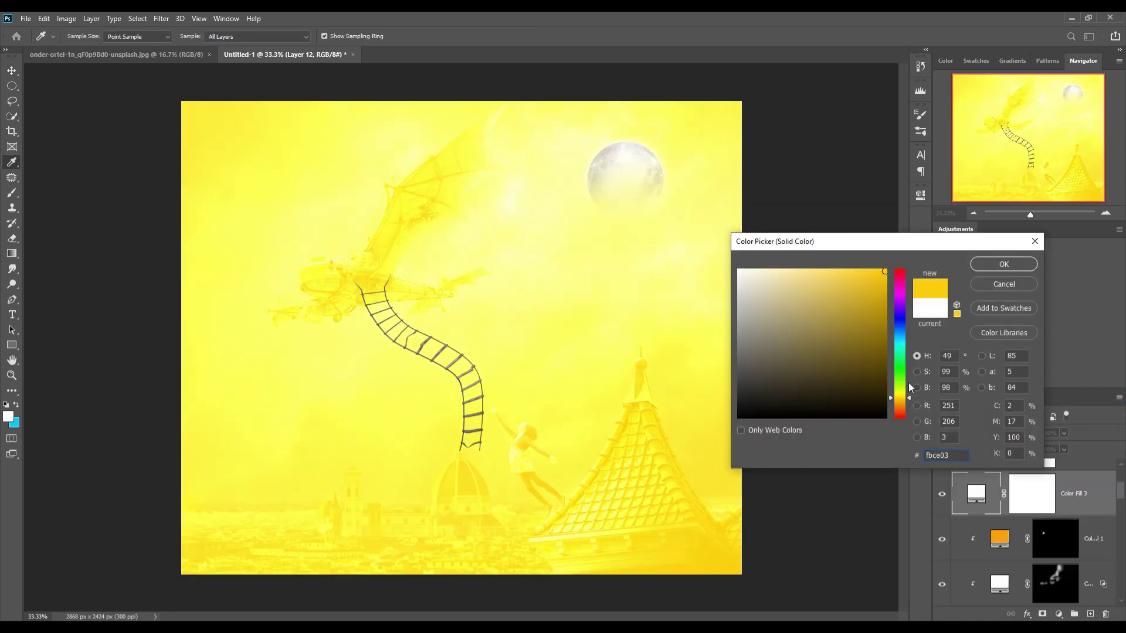
left_click_drag(907, 398, 908, 395)
left_click(1004, 264)
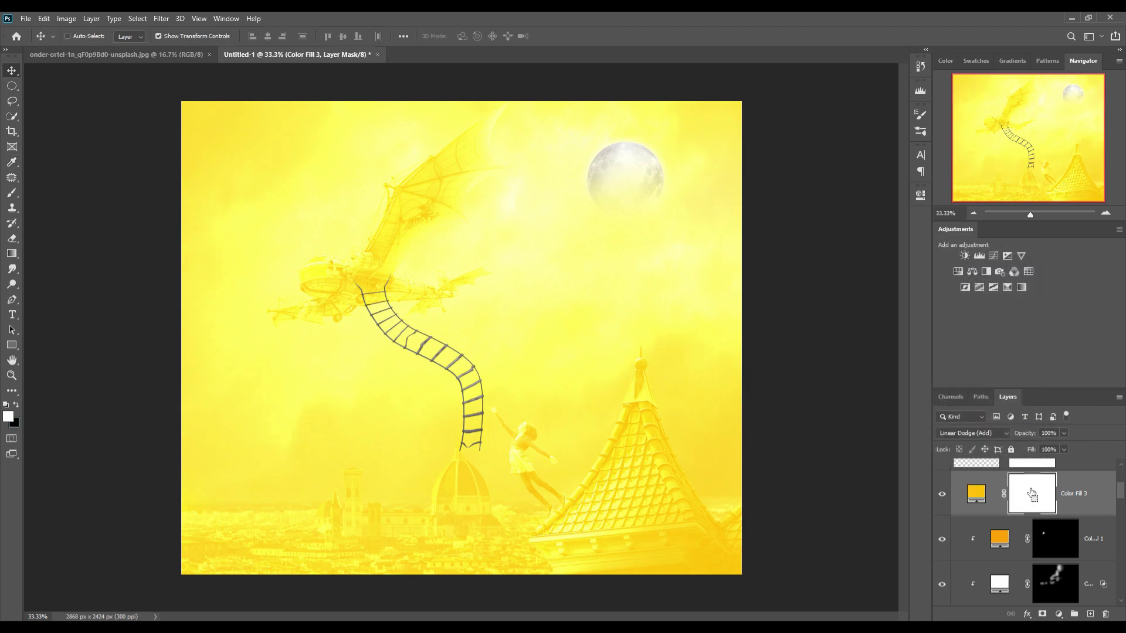
key("ctrl+i")
Brush a faint yellow glow around the cockpit with a large low-opacity brush, then select the ladder layer.
left_click(13, 195)
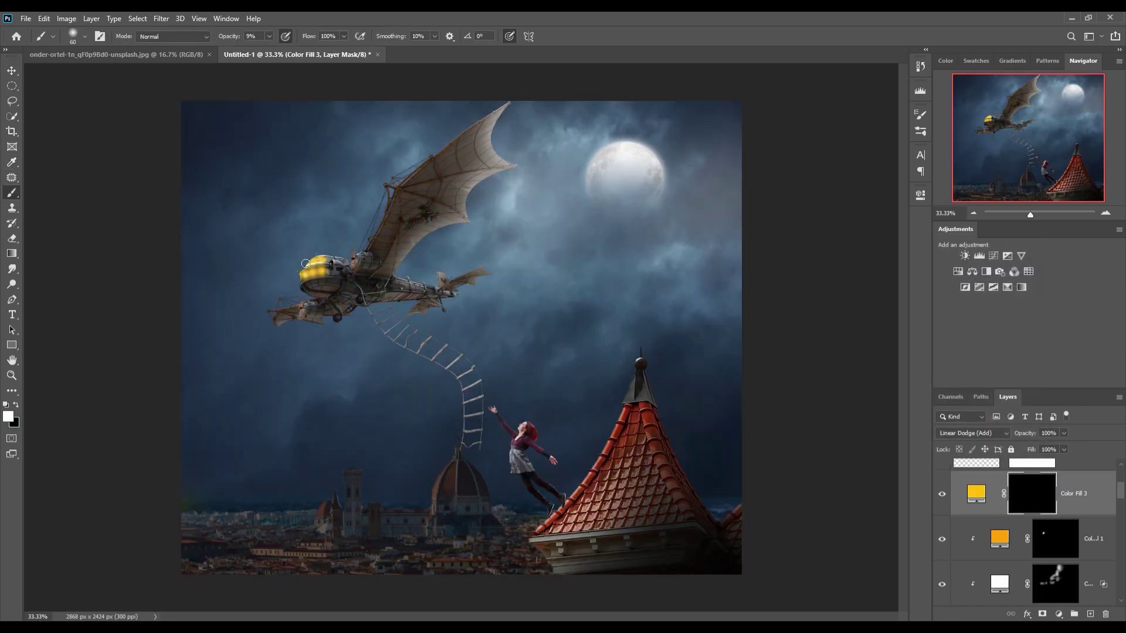
key("bracketright")
key("bracketright")
key("bracketright")
left_click(269, 37)
mouse_move(317, 275)
left_mouse_down()
mouse_move(297, 305)
mouse_move(310, 333)
mouse_move(294, 275)
mouse_move(276, 299)
mouse_move(289, 326)
mouse_move(326, 322)
left_mouse_up()
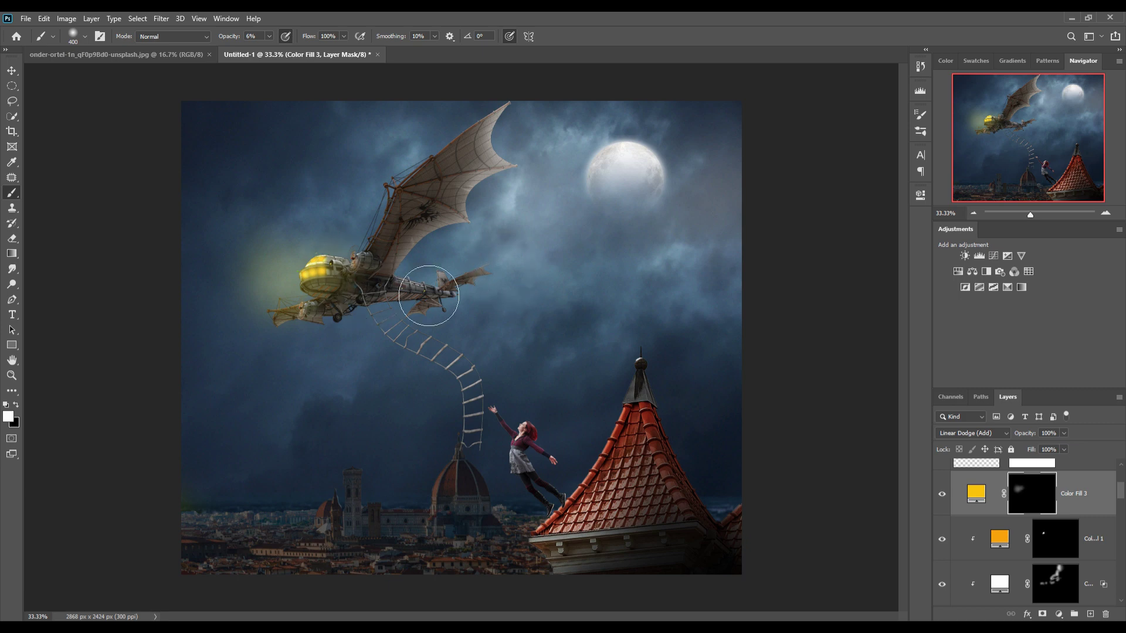
left_click(12, 71)
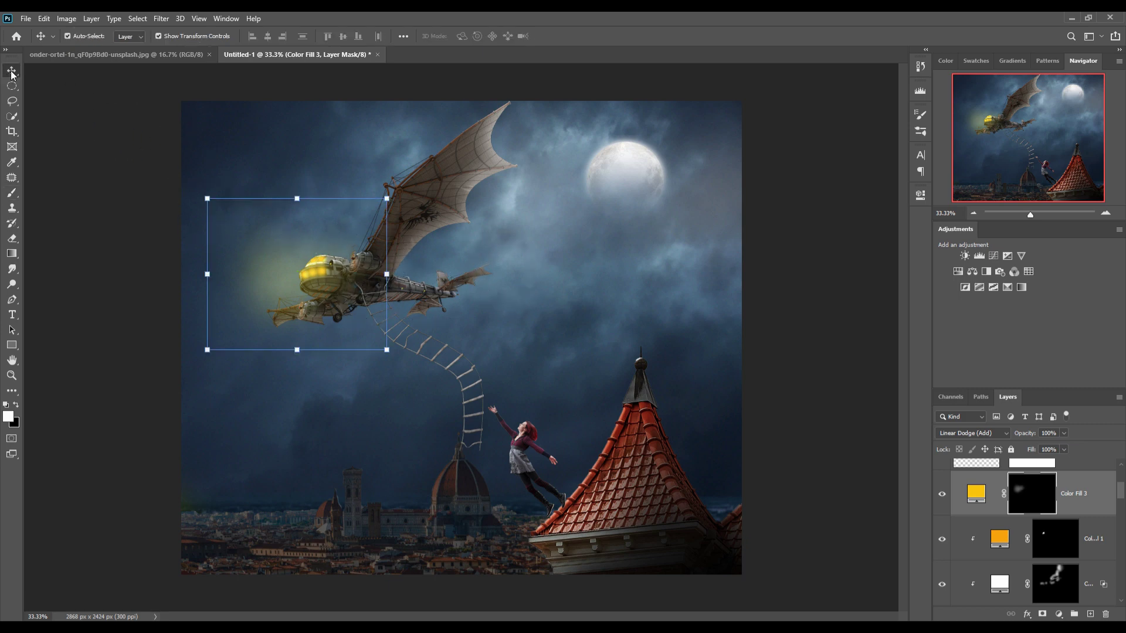
left_click(451, 373)
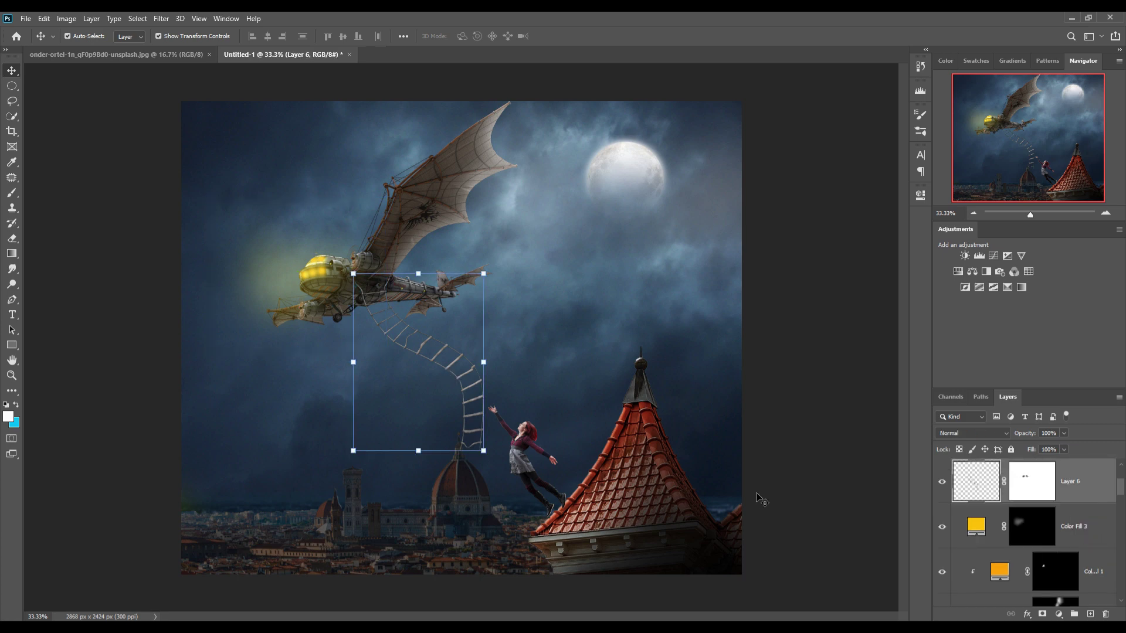
Add a new Linear Dodge layer clipped to the tower roof with a white Solid Color fill.
left_click(647, 463)
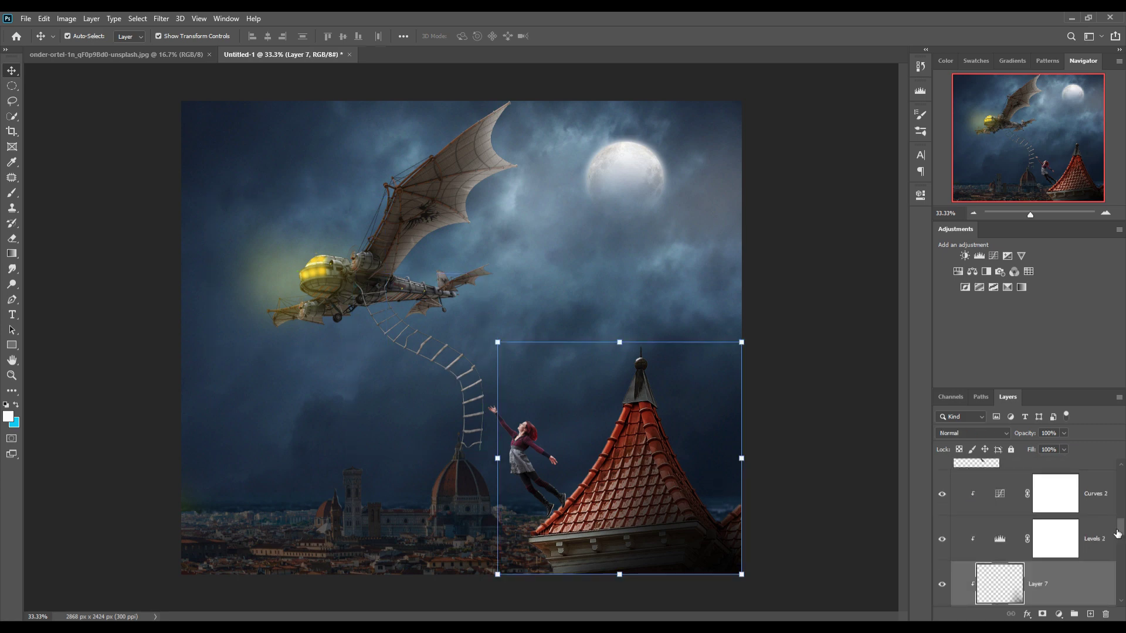
key("ctrl+shift+alt+n")
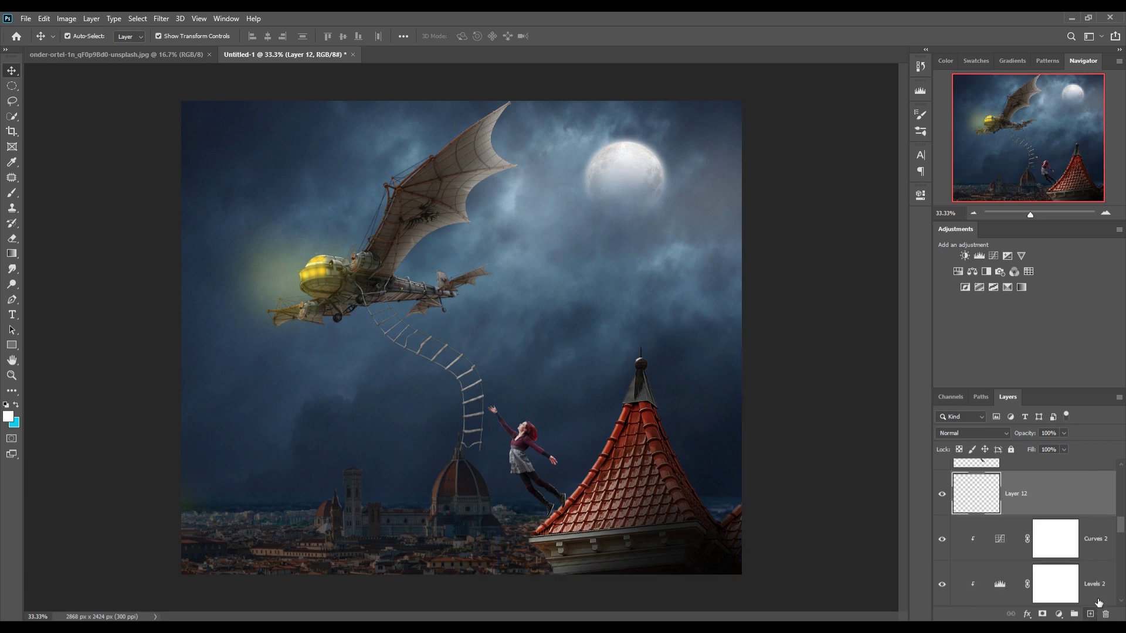
right_click(1084, 499)
left_click(956, 349)
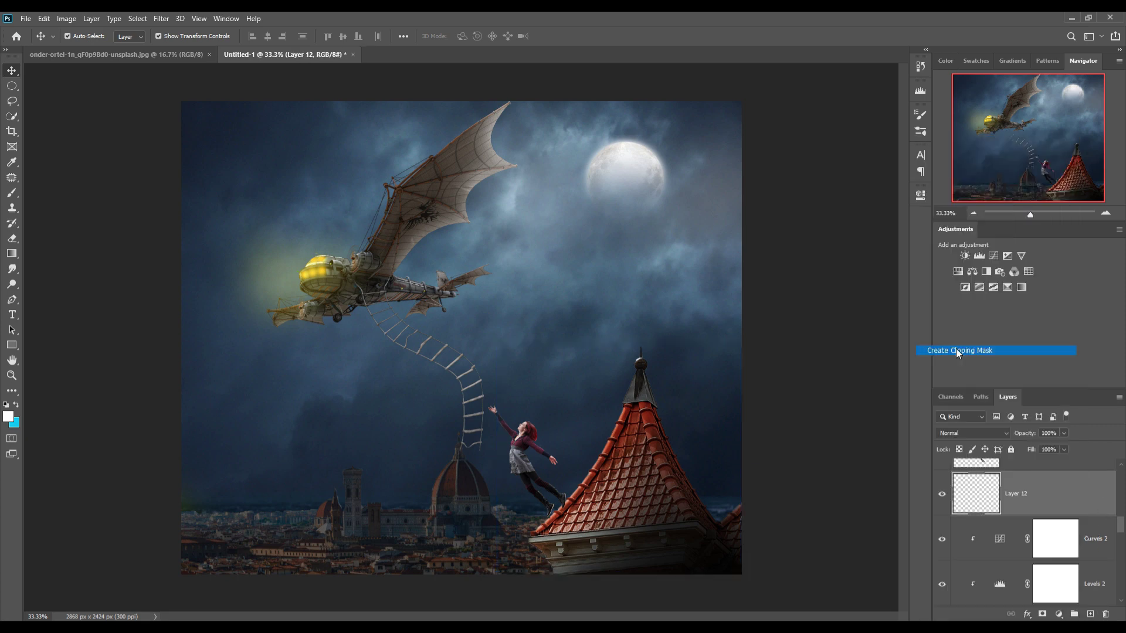
left_click(989, 433)
left_click(1058, 614)
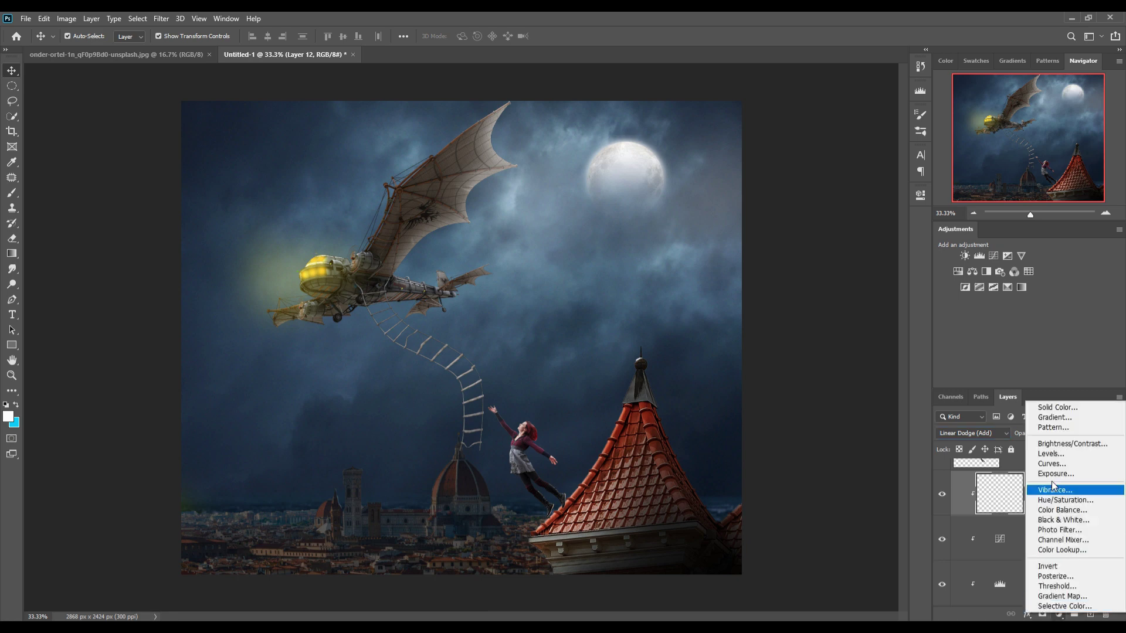
left_click(1045, 410)
left_click(1003, 262)
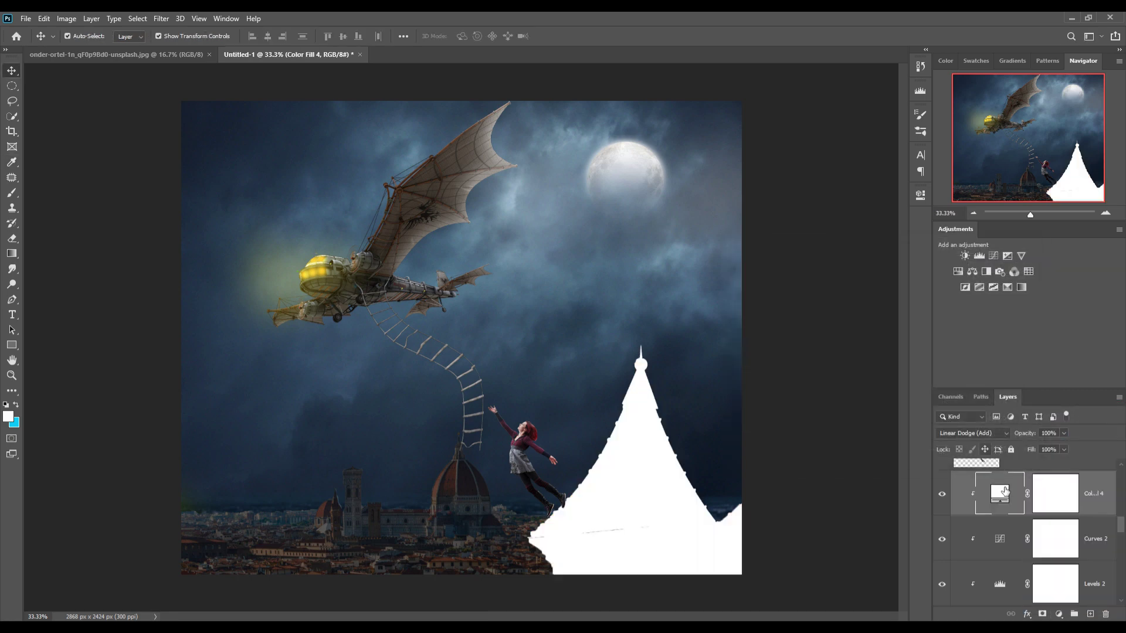
Restrict the white fill to the roof's brighter areas with Blend If and invert its mask.
right_click(1001, 494)
left_click(1018, 261)
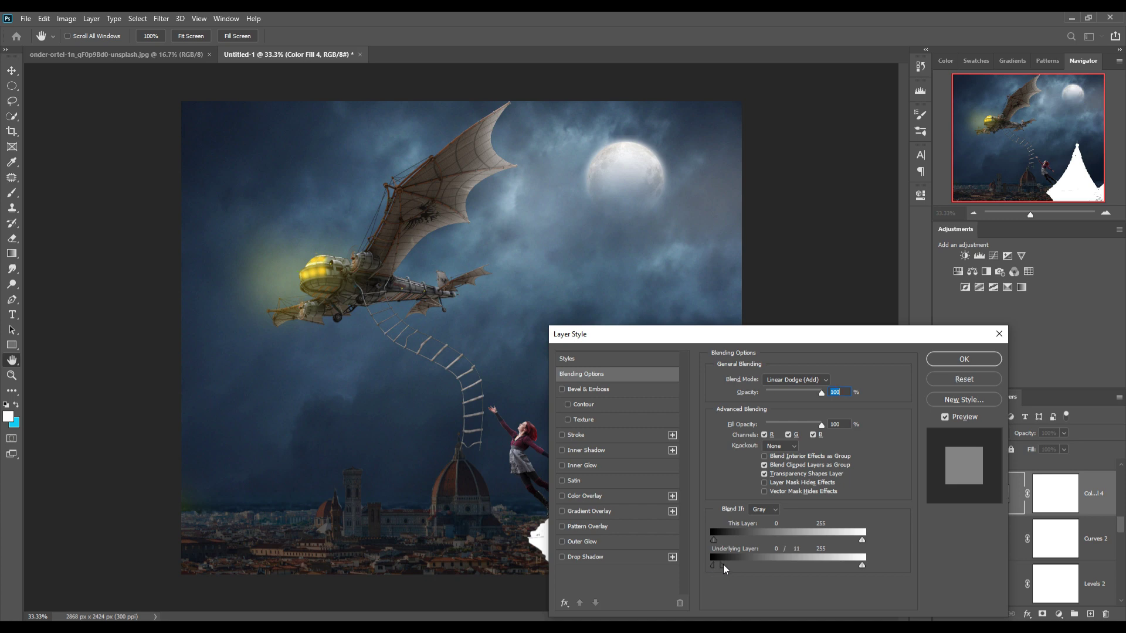
left_click_drag(714, 565, 741, 565)
mouse_move(707, 334)
left_mouse_down()
mouse_move(804, 322)
mouse_move(739, 311)
left_mouse_up()
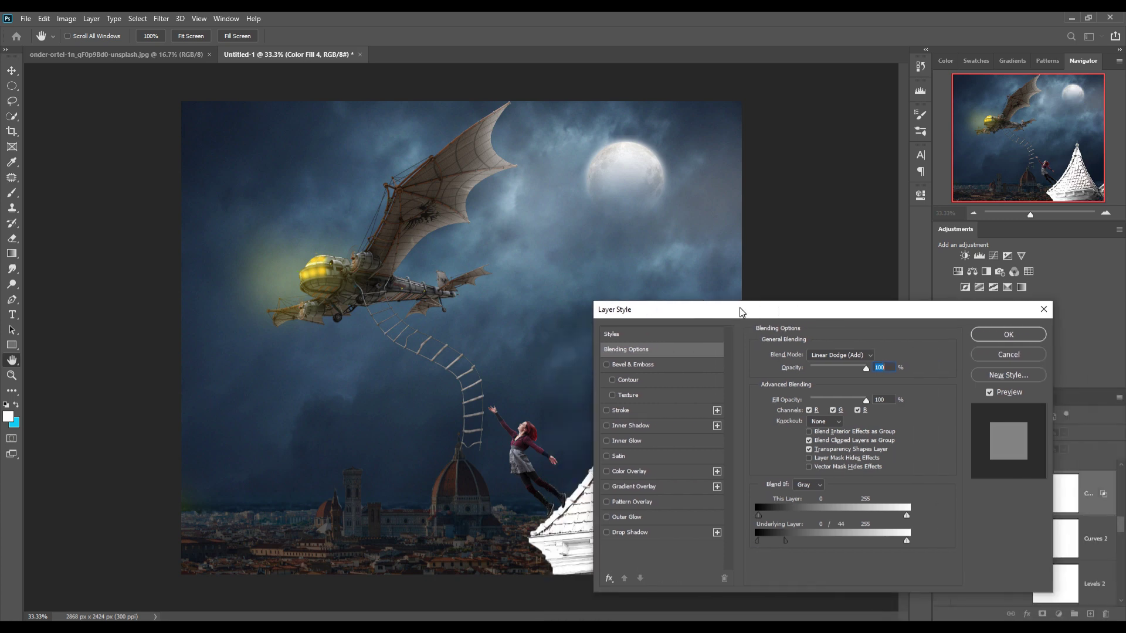
left_click(1008, 334)
key("ctrl+i")
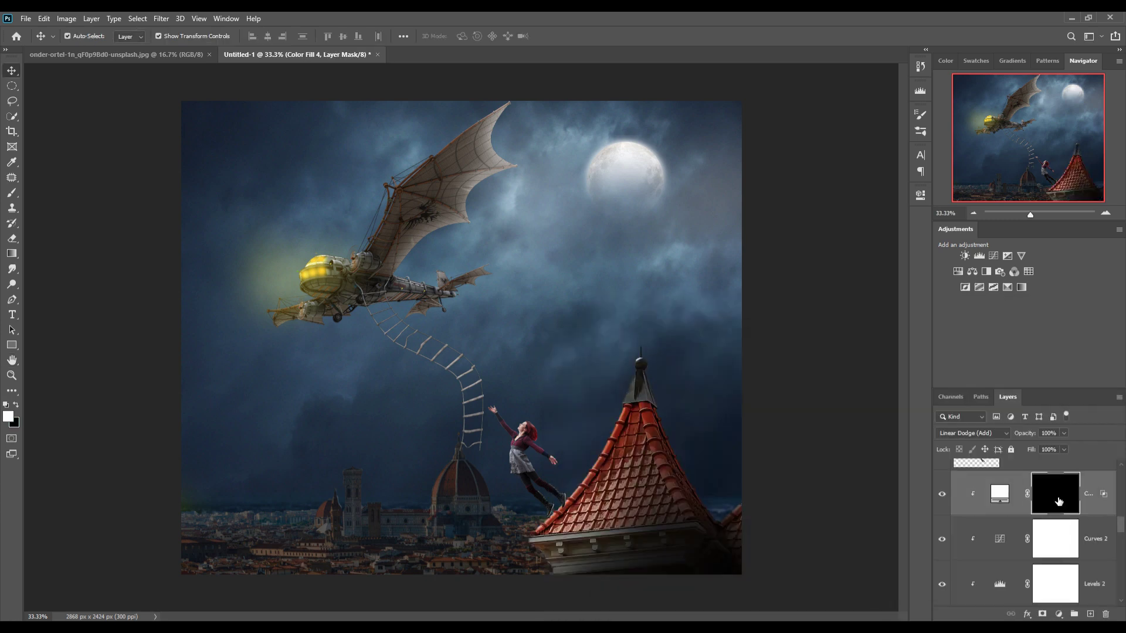
Brush soft highlights along the spire and the roof's left edge on the mask.
key("b")
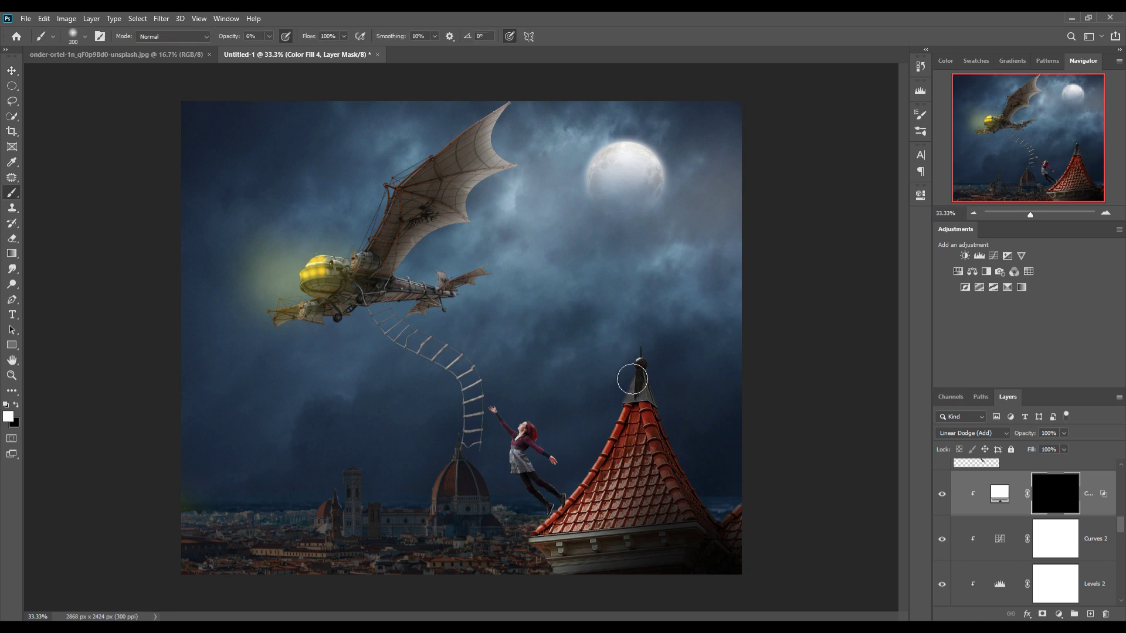
left_click_drag(622, 417, 639, 369)
left_click_drag(269, 41, 305, 54)
key("bracketleft")
left_click_drag(632, 364, 633, 384)
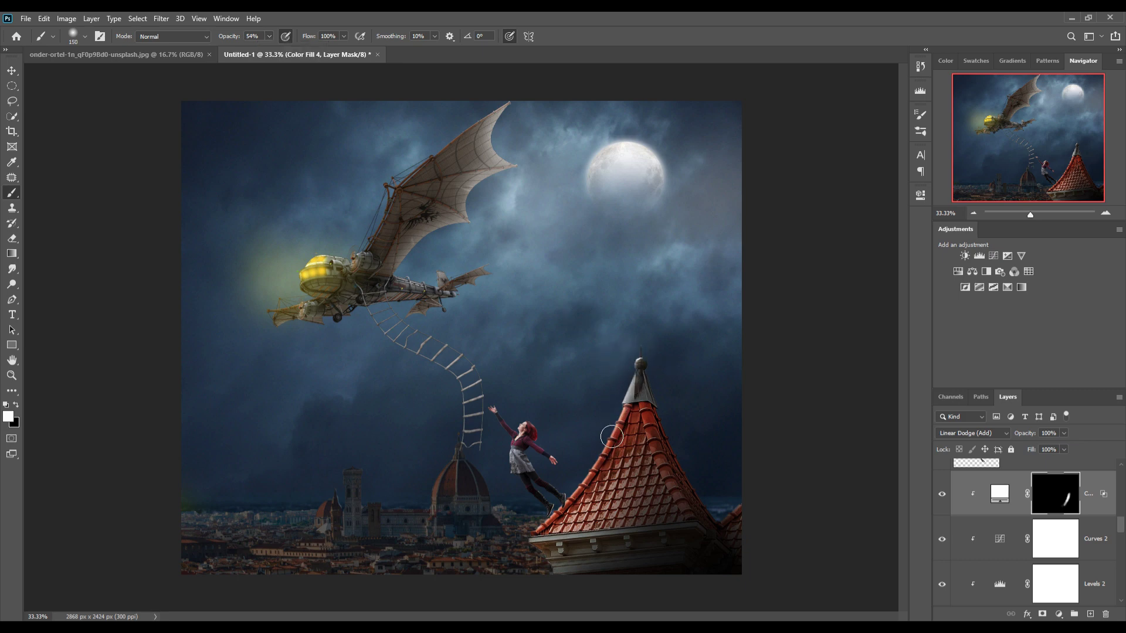
left_click_drag(612, 436, 597, 476)
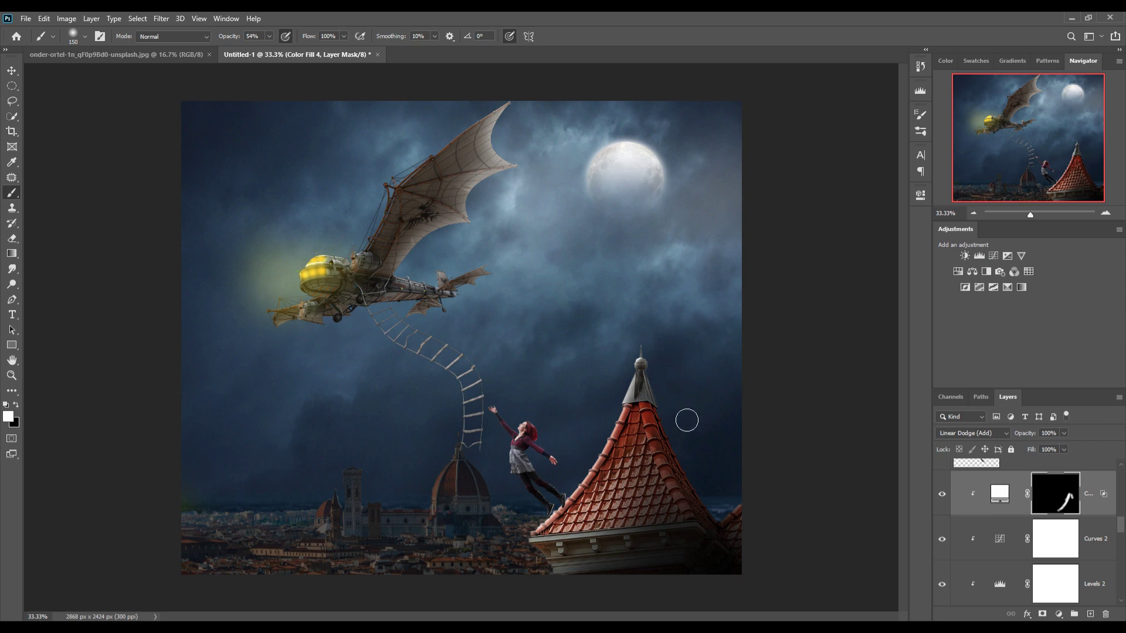
left_click_drag(672, 383, 656, 395)
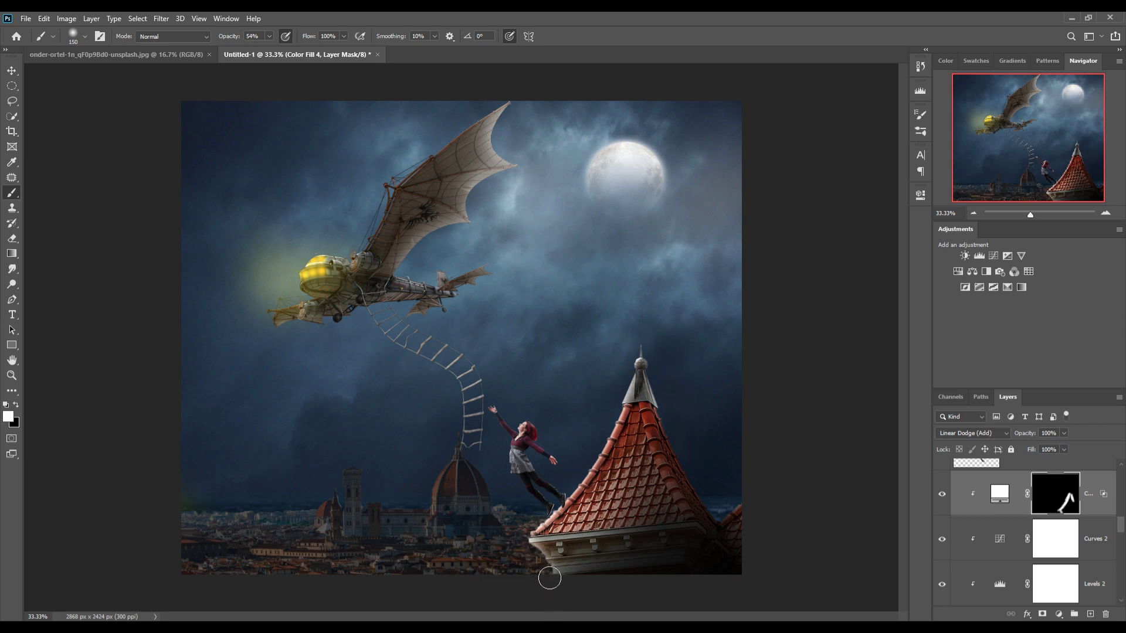
Select the city's exposure adjustment and add a new empty layer clipped to the city.
left_click(12, 71)
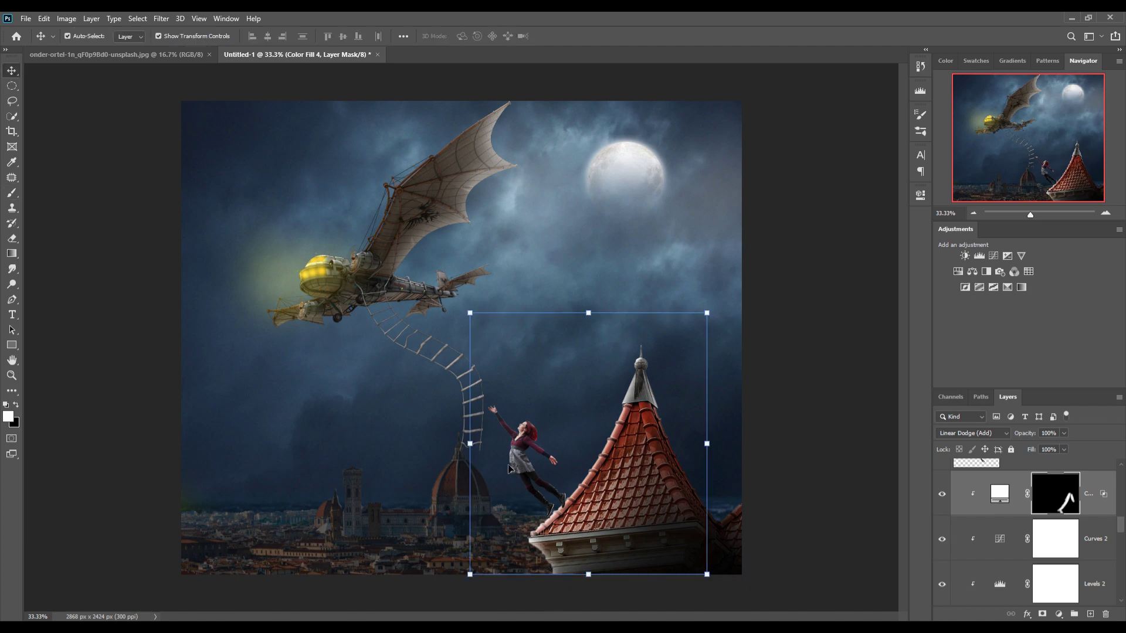
left_click(355, 514)
left_click(1105, 555)
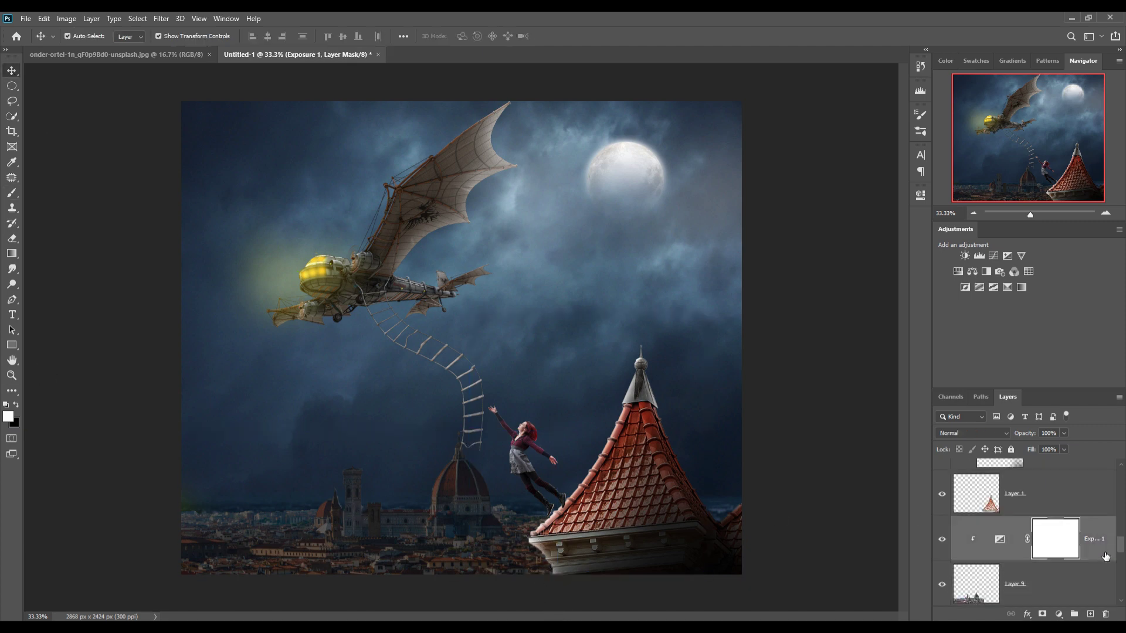
left_click(1059, 614)
left_click(1023, 533)
left_click(1090, 614)
right_click(1043, 539)
left_click(1007, 273)
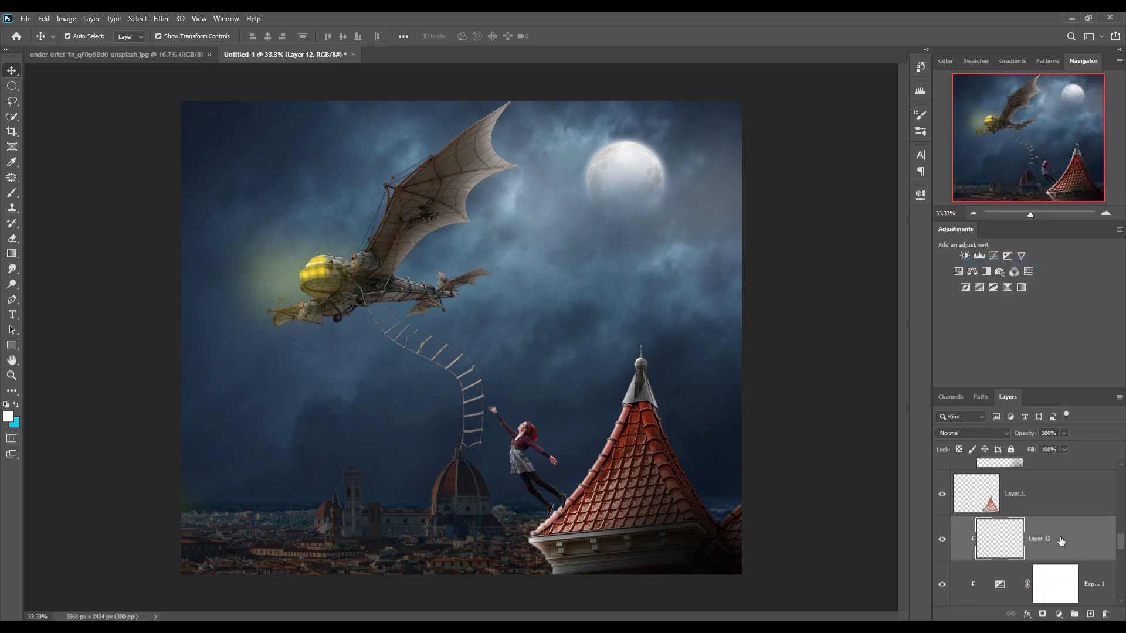
Set the new layer to Linear Dodge (Add) and add a white Solid Color fill over the city.
left_click(1059, 615)
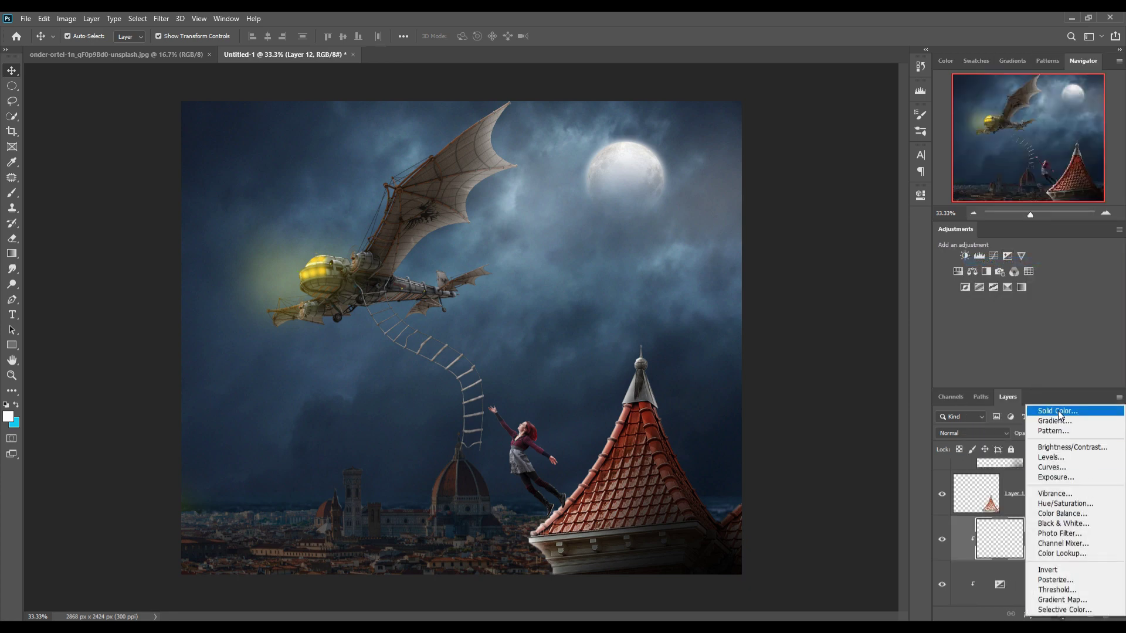
left_click(993, 436)
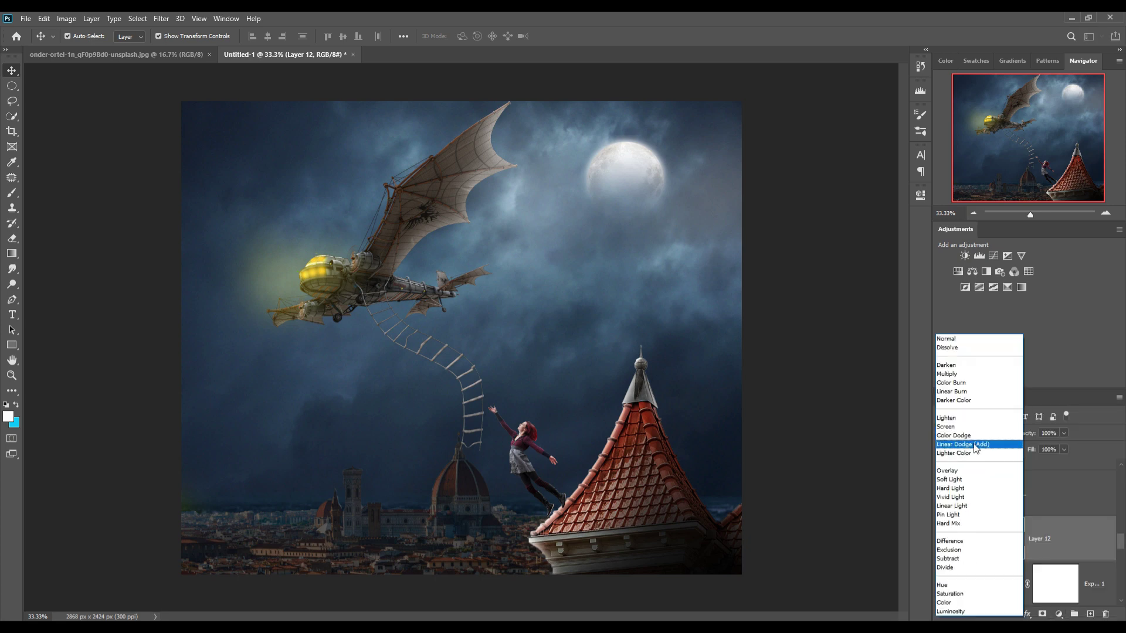
left_click(1010, 444)
left_click(1066, 612)
left_click(1008, 403)
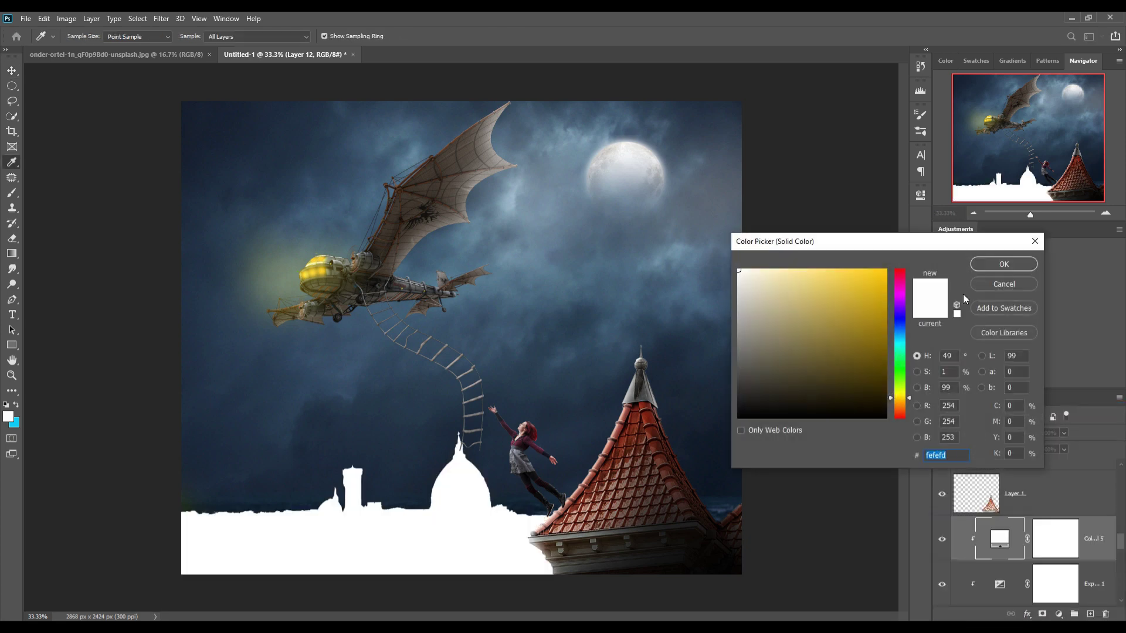
key("Return")
Limit the white city fill to brighter areas with Blend If, then hide it behind a black mask.
right_click(1011, 488)
left_click(996, 311)
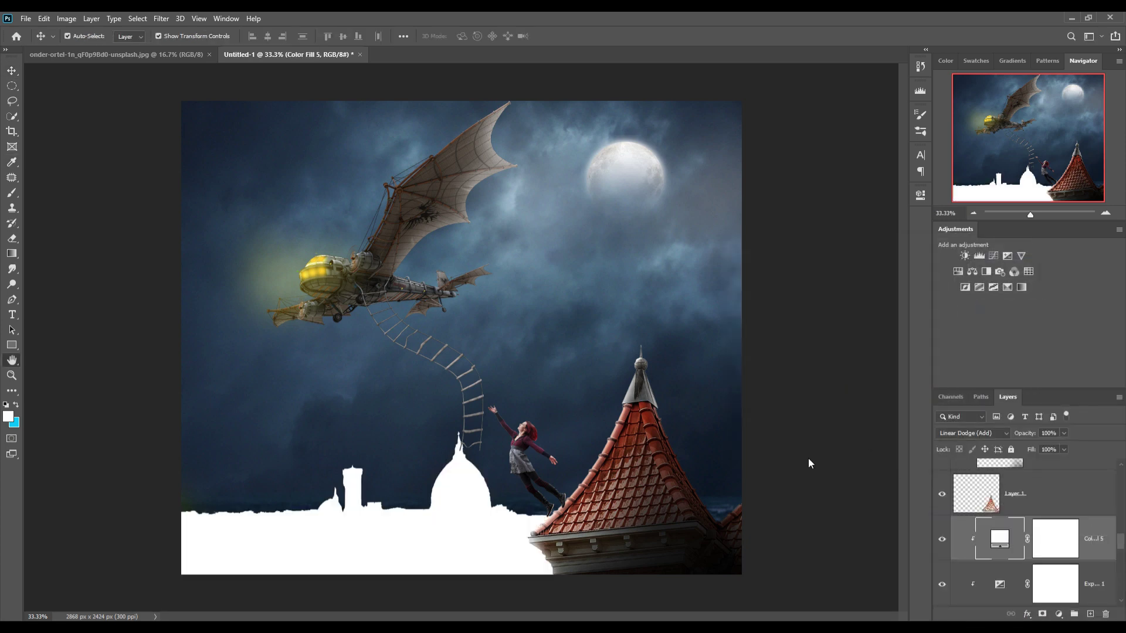
left_click_drag(764, 539, 781, 538)
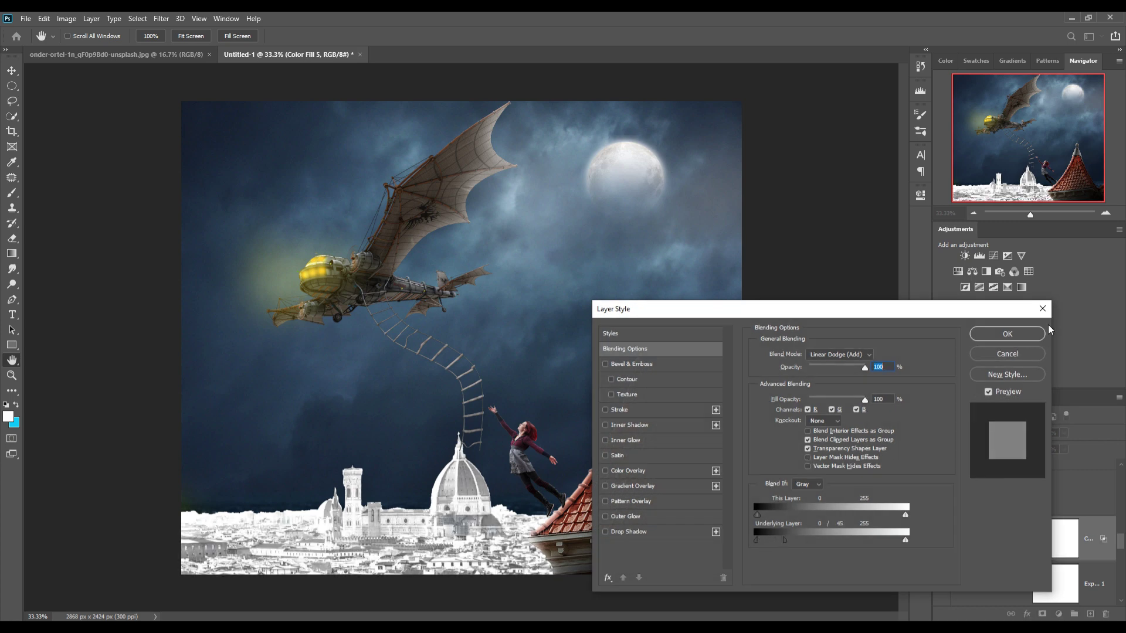
left_click(1007, 334)
key("ctrl+i")
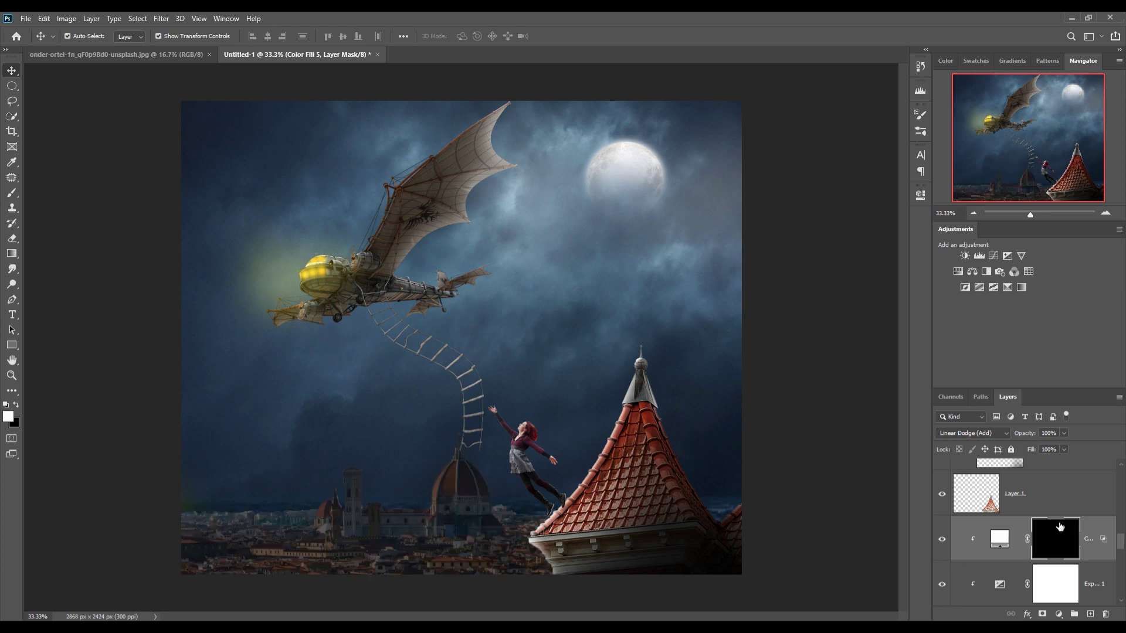
Paint white on the mask to brighten the bell tower top and the small spire.
key("b")
left_click_drag(368, 465, 351, 466)
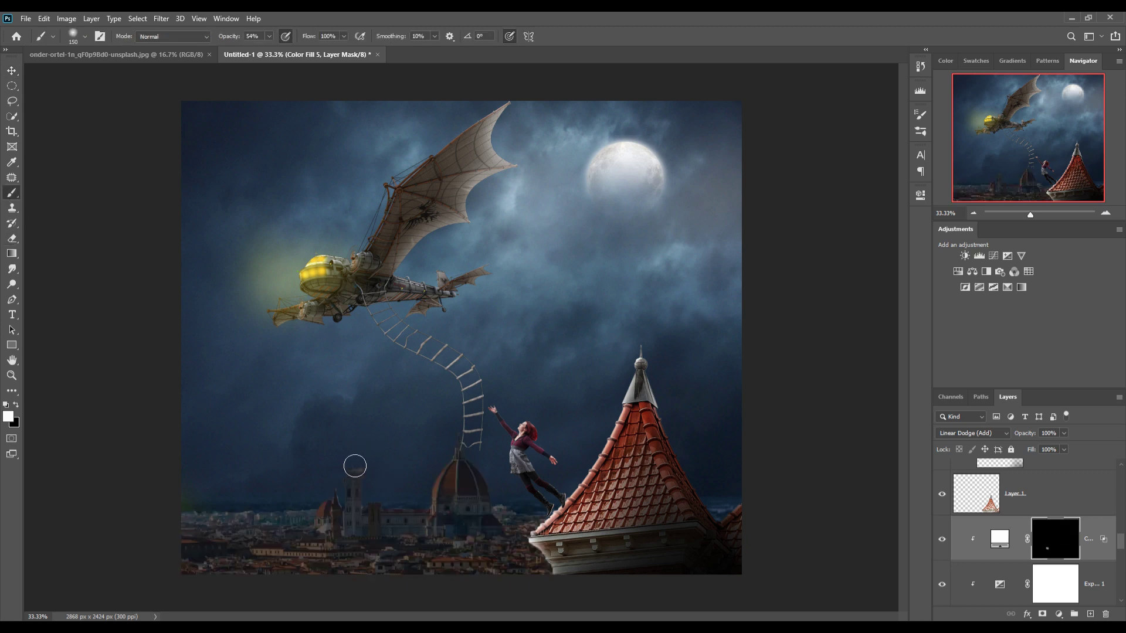
scroll(389, 473, "up", 3)
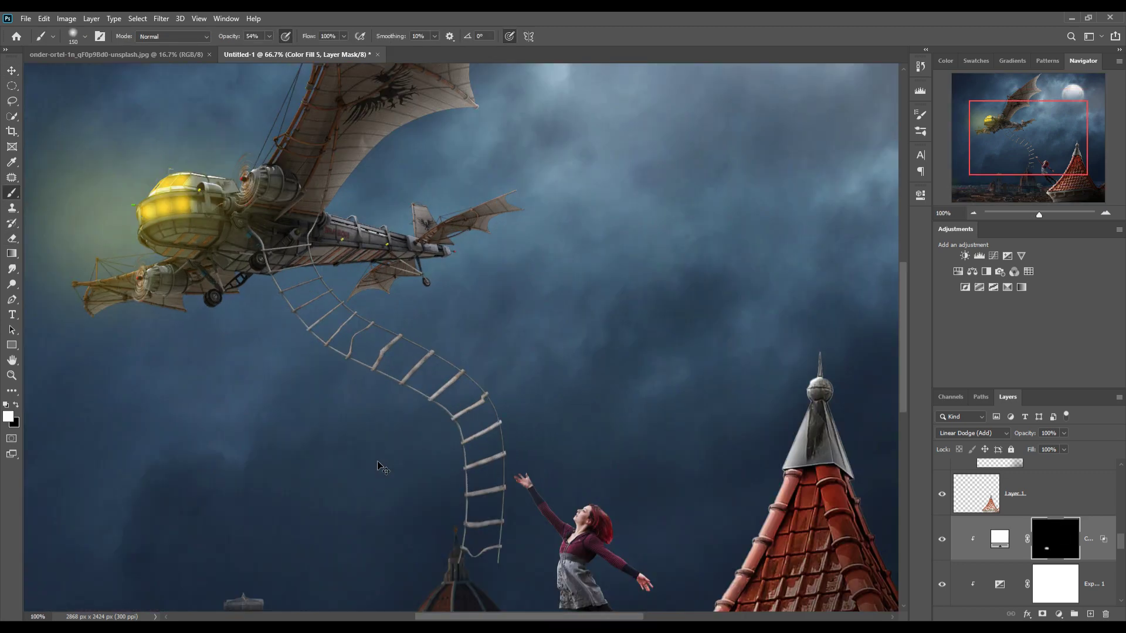
left_click_drag(402, 447, 559, 226)
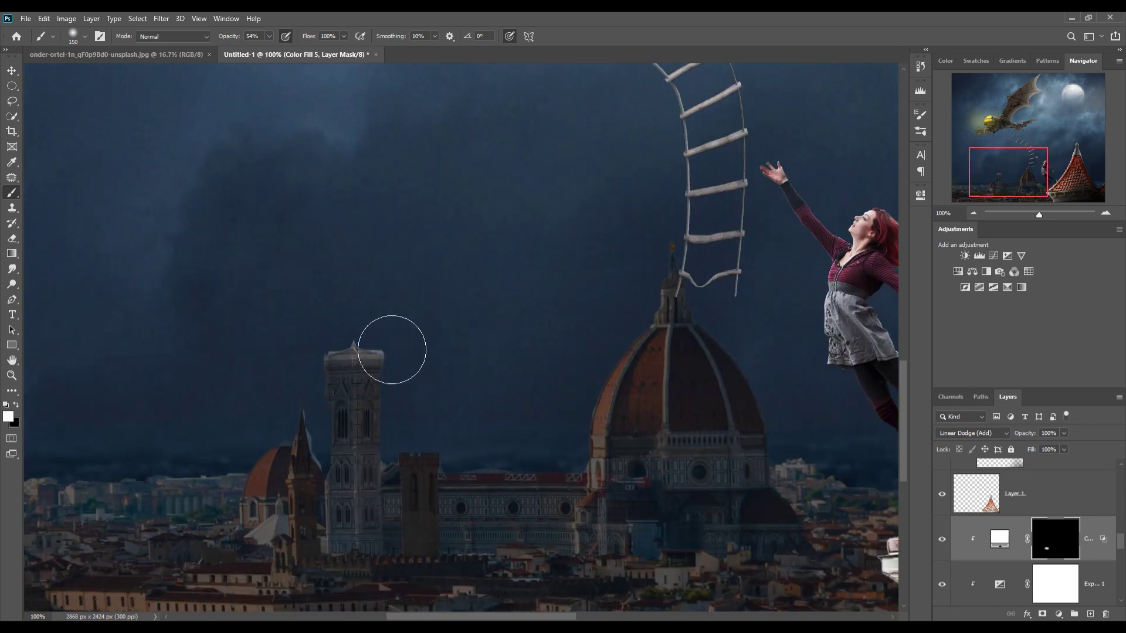
key("bracketleft")
key("bracketleft")
key("bracketleft")
key("bracketleft")
key("bracketleft")
key("bracketleft")
left_click_drag(310, 408, 319, 415)
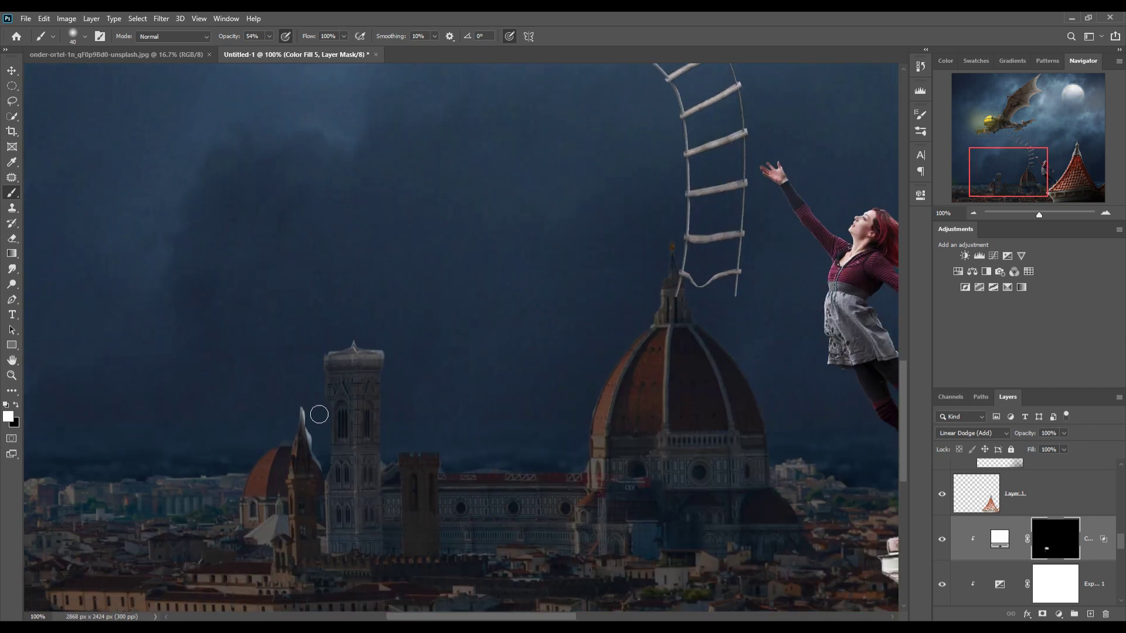
left_click_drag(320, 456, 336, 454)
Brighten the bell tower's and dome's right edges, then set a larger, low-opacity brush.
left_click_drag(391, 364, 395, 462)
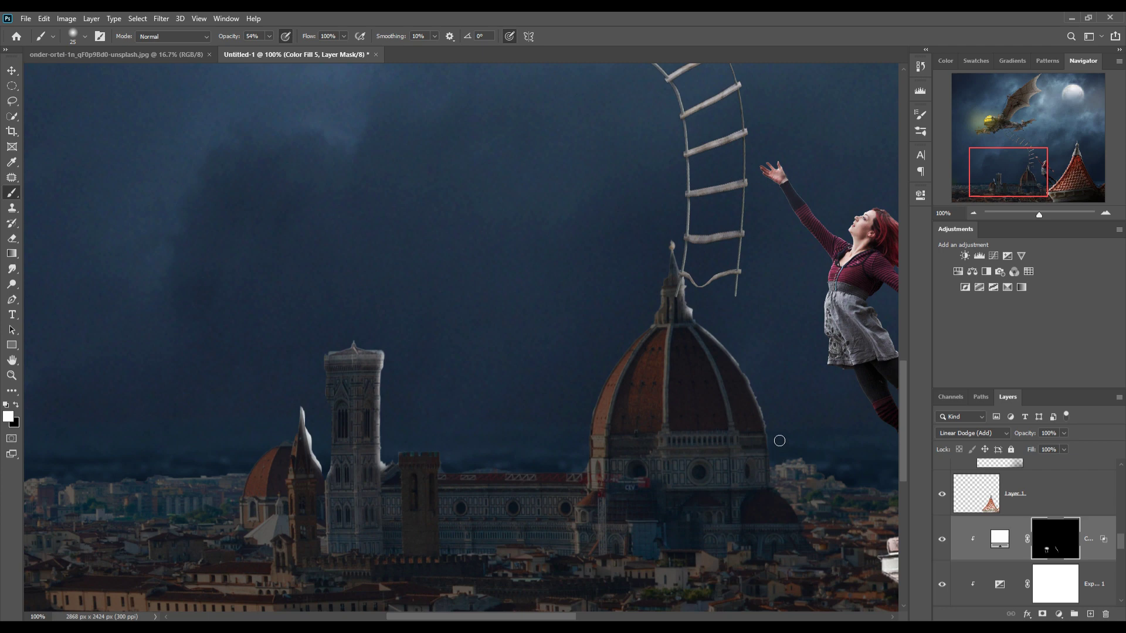
left_click_drag(779, 440, 783, 465)
key("bracketright")
key("bracketright")
key("bracketright")
key("bracketright")
key("bracketright")
key("bracketright")
left_click(269, 36)
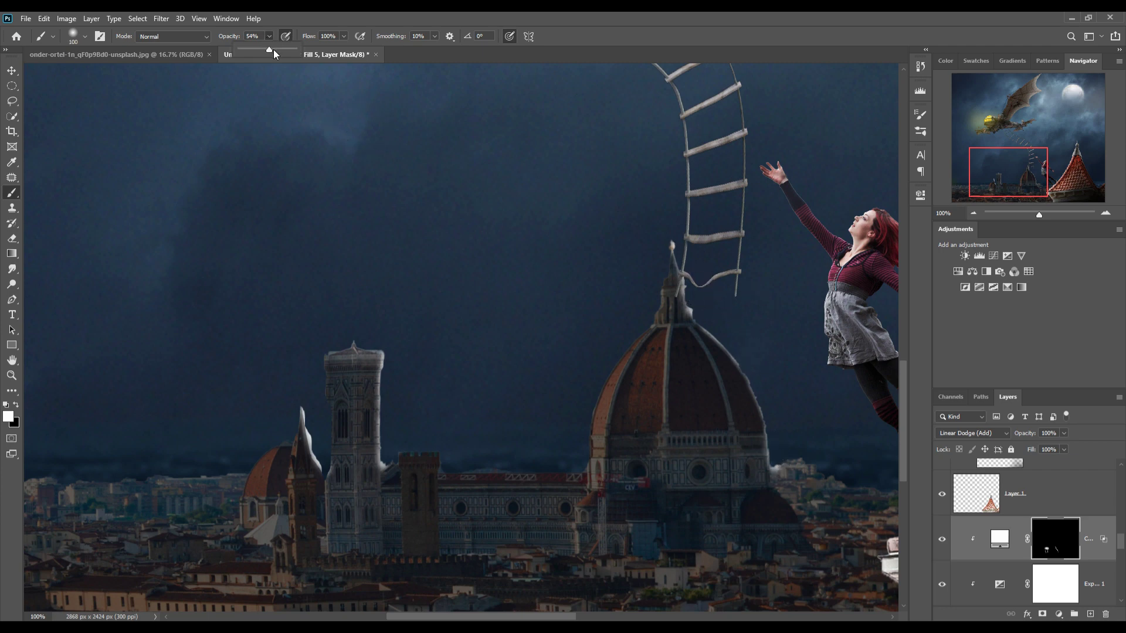
key("bracketright")
key("bracketright")
key("bracketright")
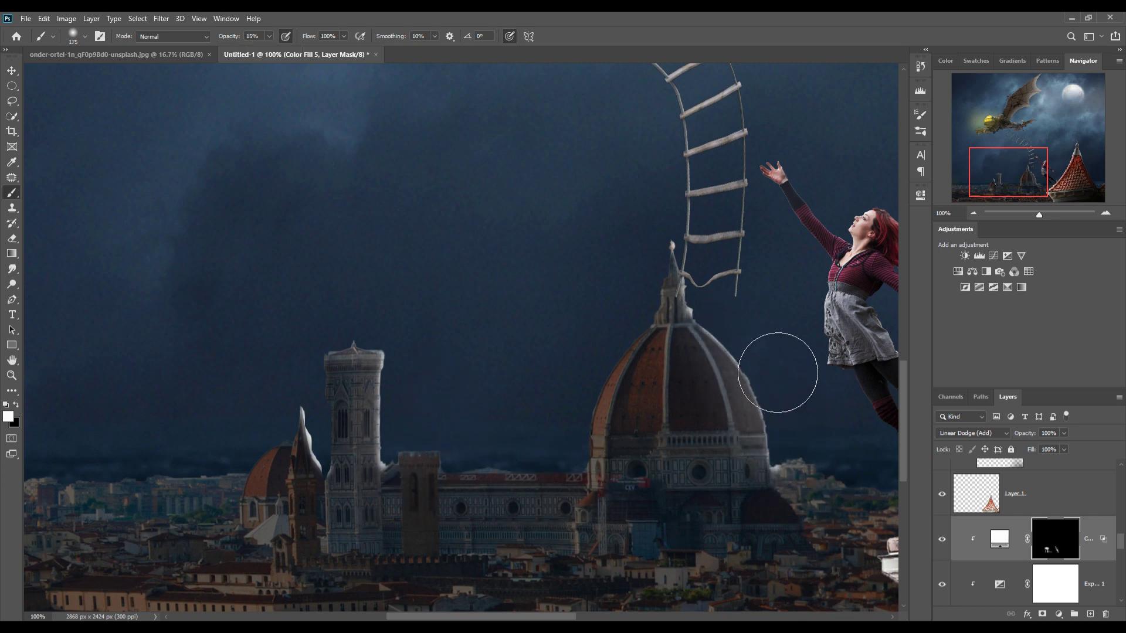
Zoom out to the whole composition, commit Free Transform and select the girl's layer.
left_click(11, 70)
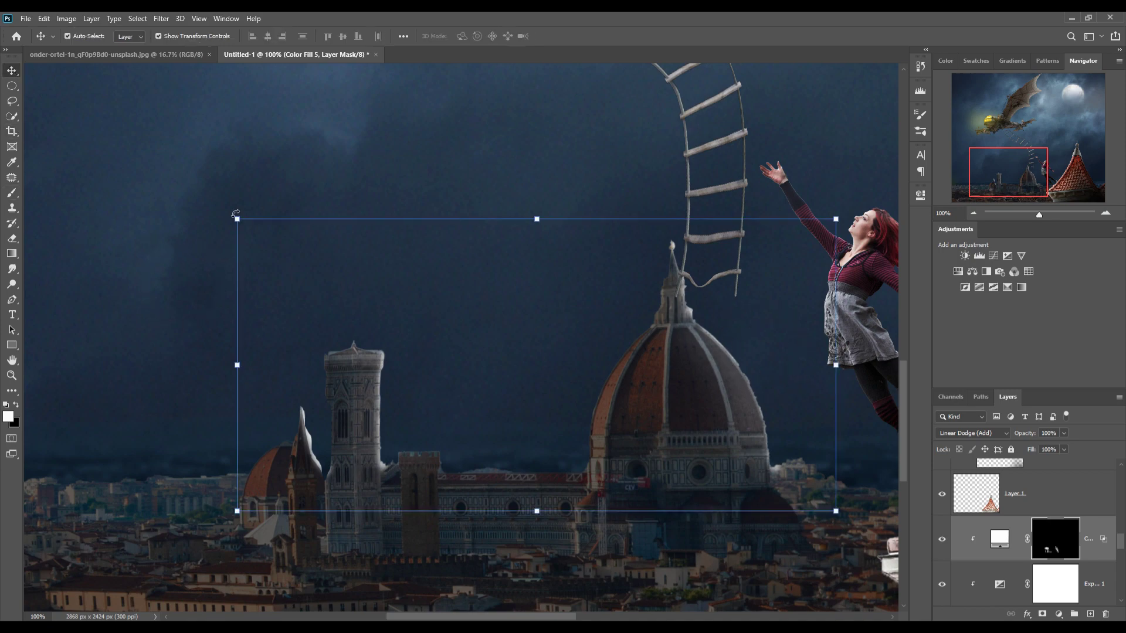
key("ctrl+minus")
key("ctrl+minus")
key("ctrl+minus")
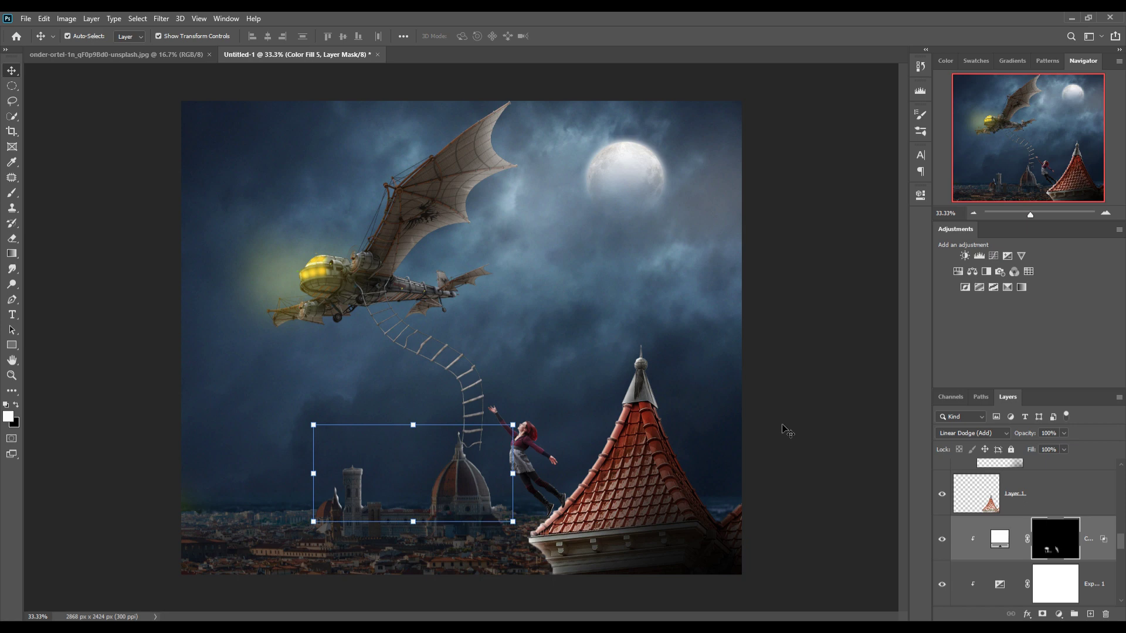
key("ctrl+t")
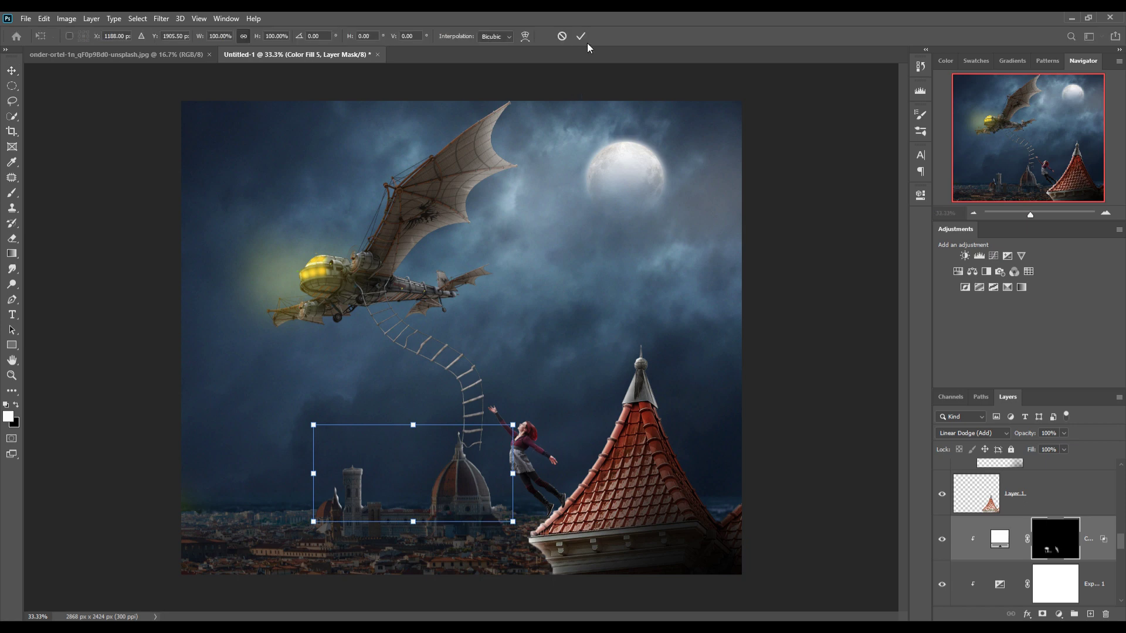
key("Return")
left_click(539, 437)
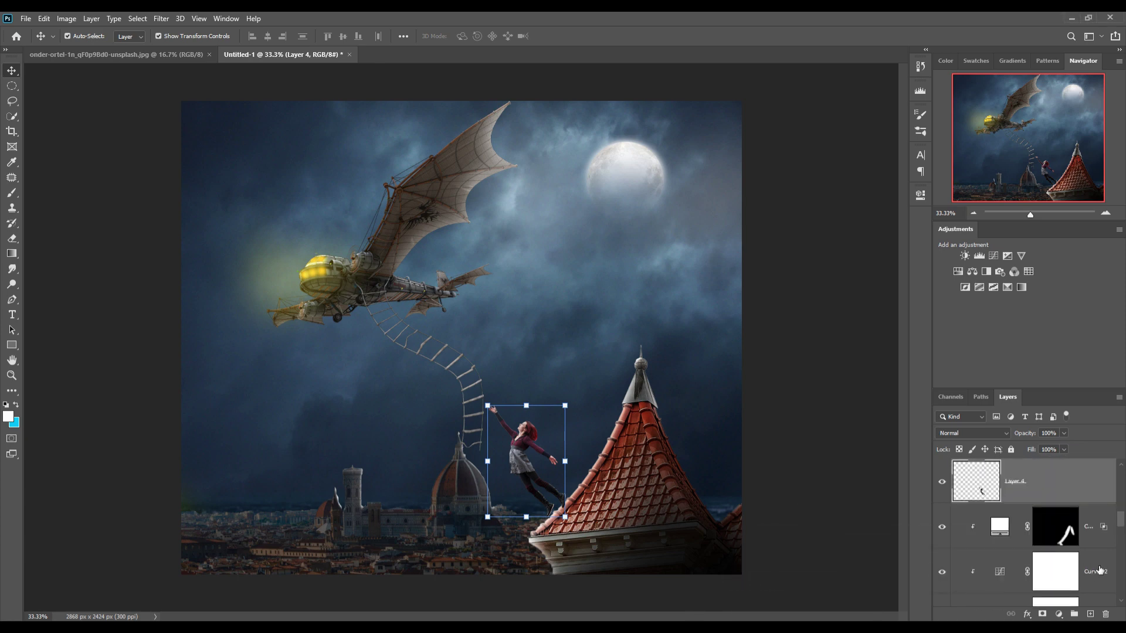
Add an Exposure adjustment above Curves 2 set to about -1.72, then select the girl's layer.
left_click(1067, 579)
left_click(1059, 615)
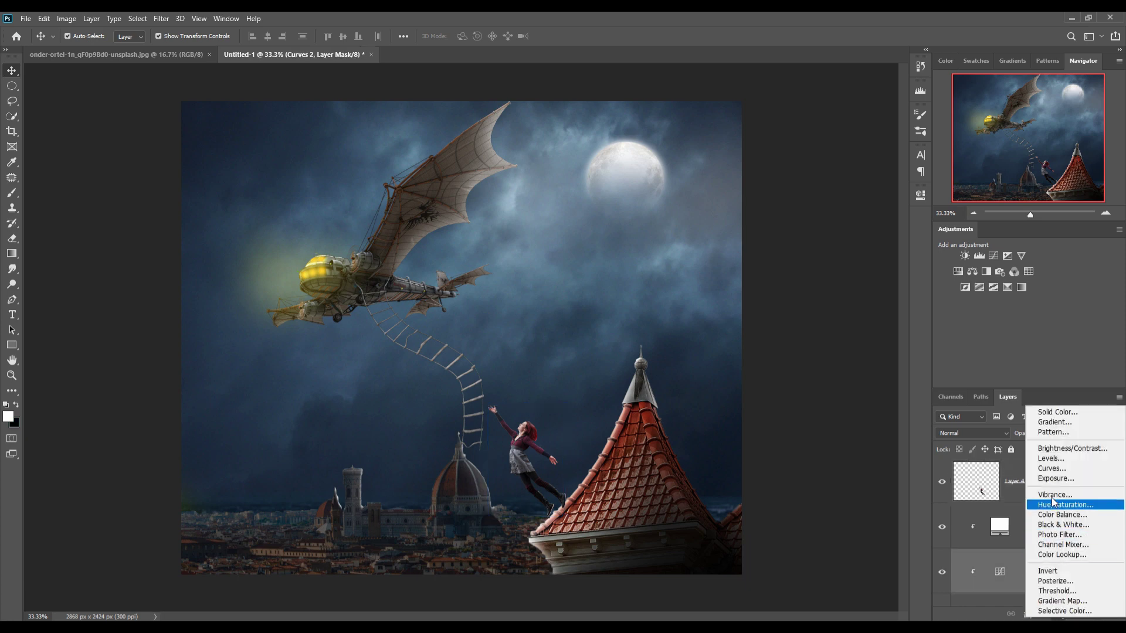
left_click(1051, 497)
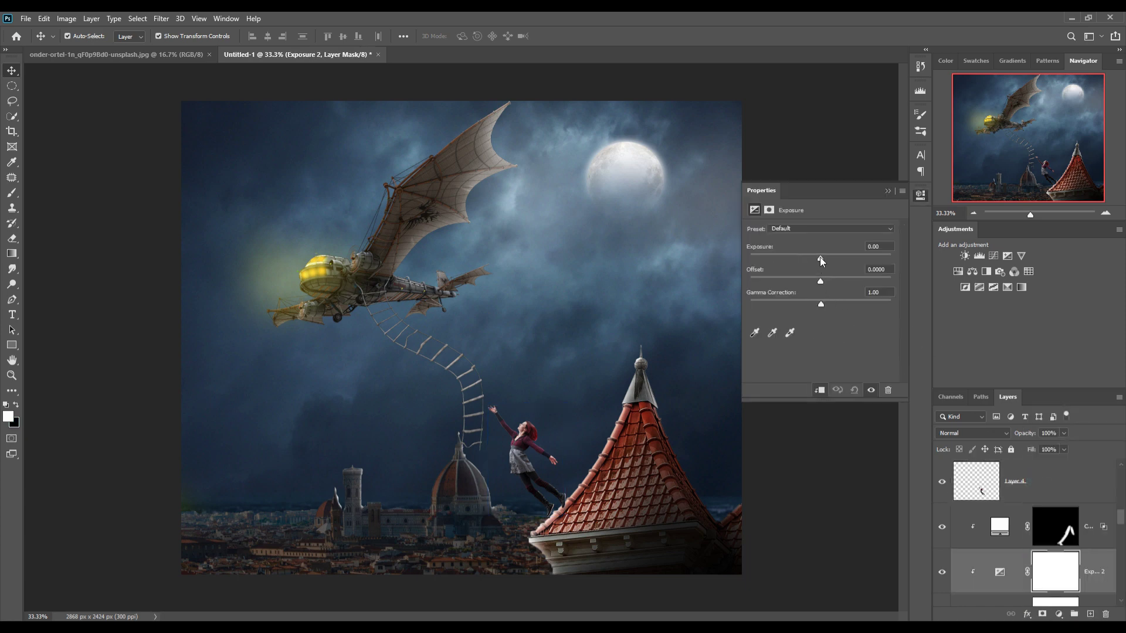
left_click_drag(821, 259, 801, 268)
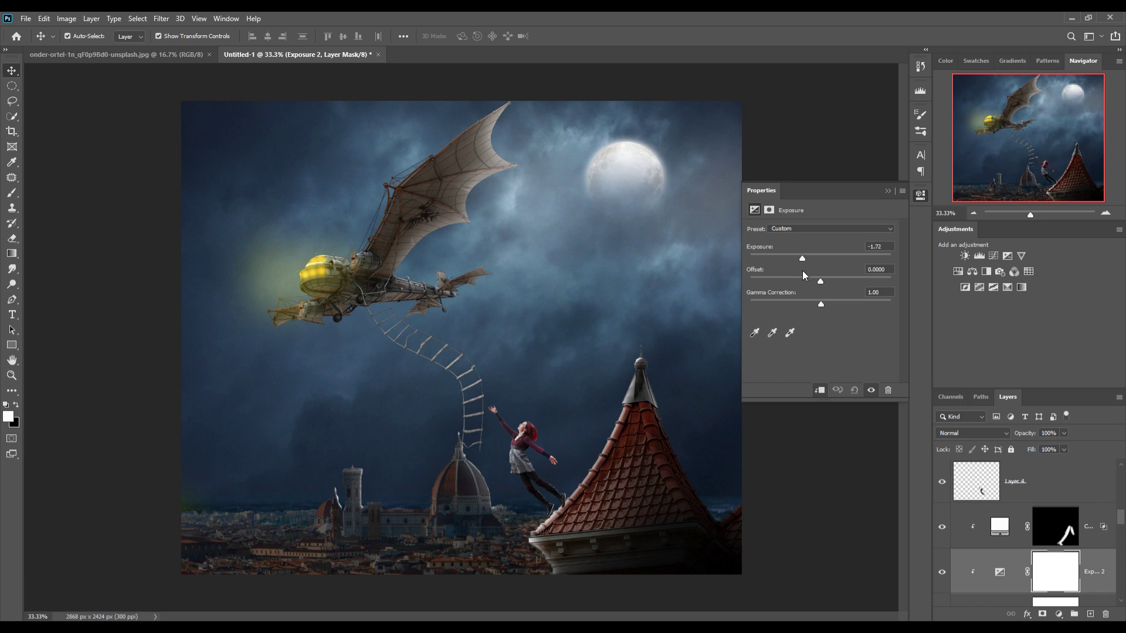
left_click(886, 190)
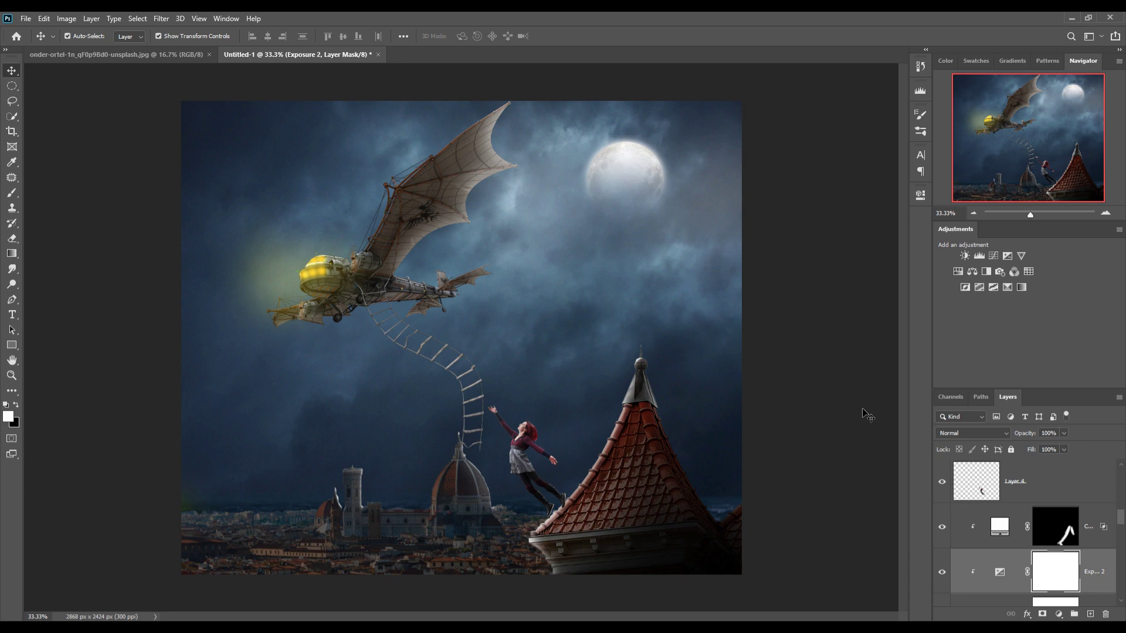
left_click(523, 451)
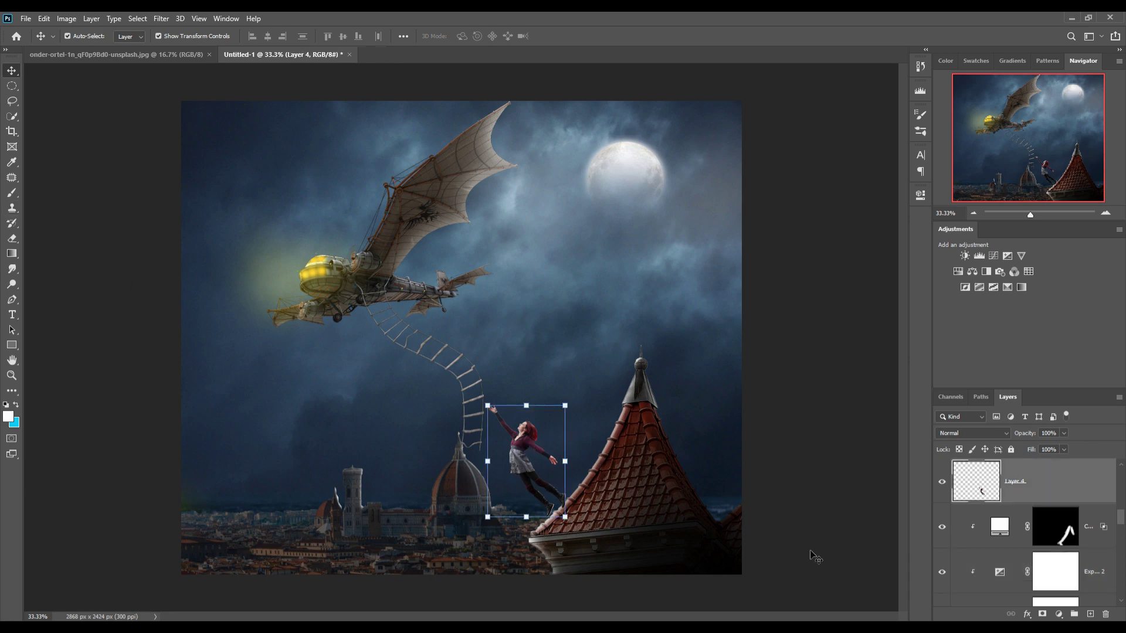
scroll(1040, 482, "up", 2)
Add a new empty layer above Curves 5, clipped and set to Linear Dodge (Add).
left_click(1109, 526)
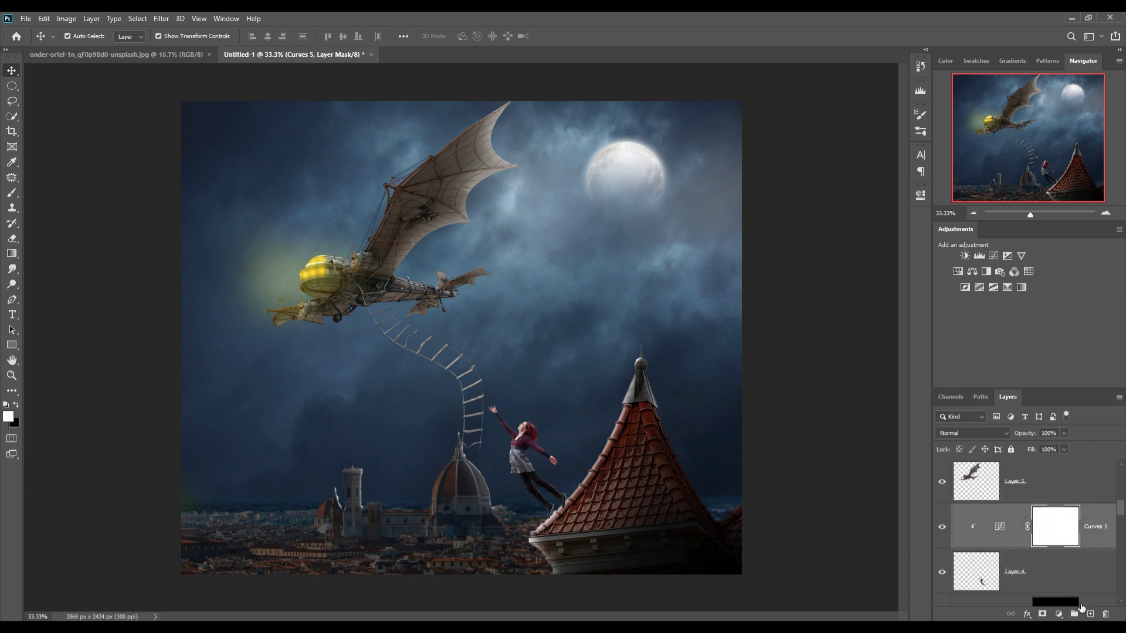
left_click(1095, 614)
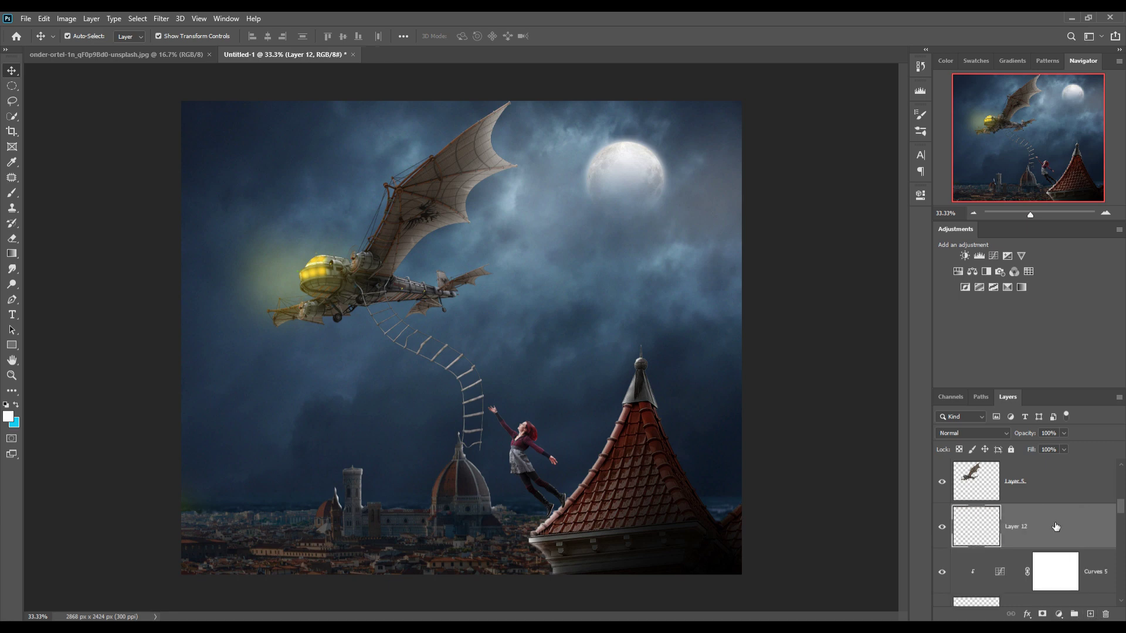
right_click(1038, 522)
left_click(1008, 252)
left_click(985, 435)
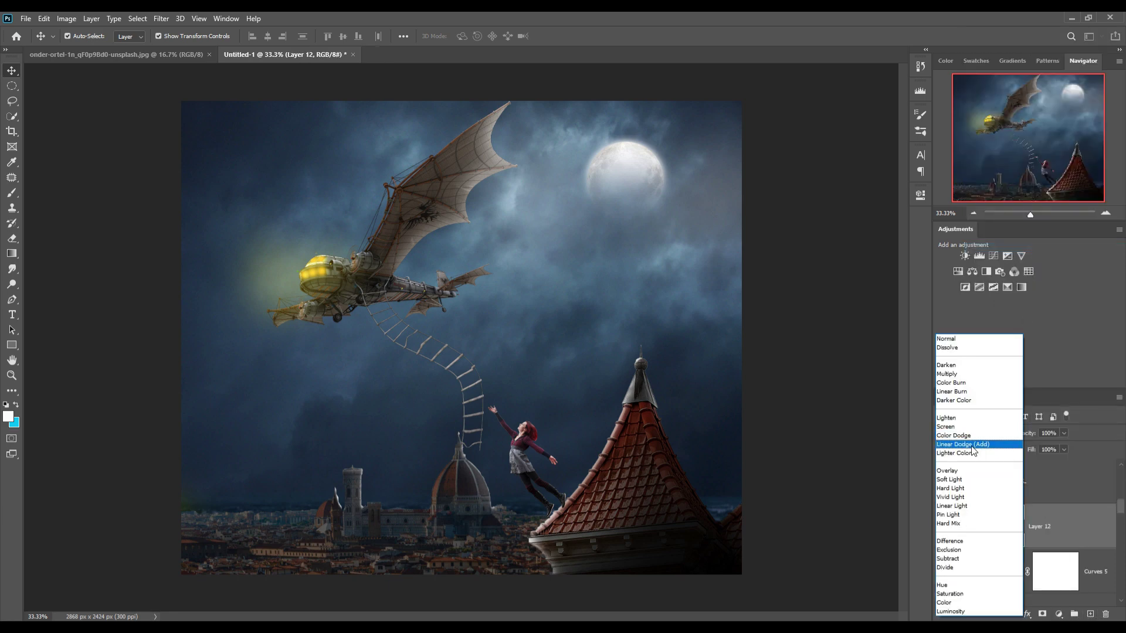
left_click(962, 473)
Add a white Solid Color fill, split Blend If Underlying Layer to 51, and invert its mask to black.
left_click(1059, 614)
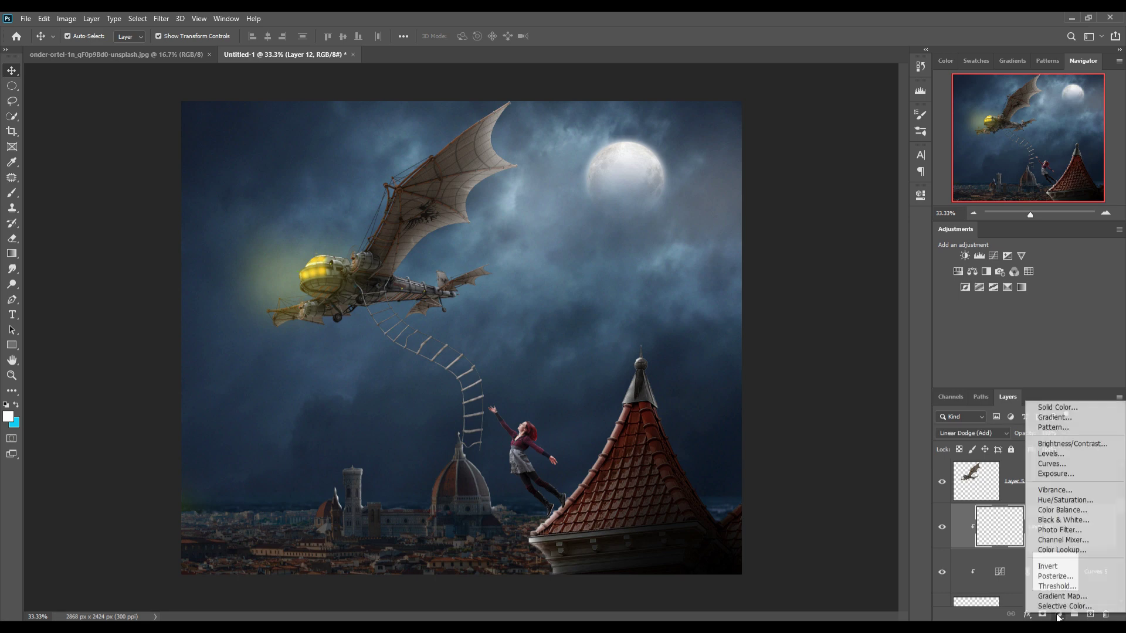
left_click(1050, 408)
left_click(996, 264)
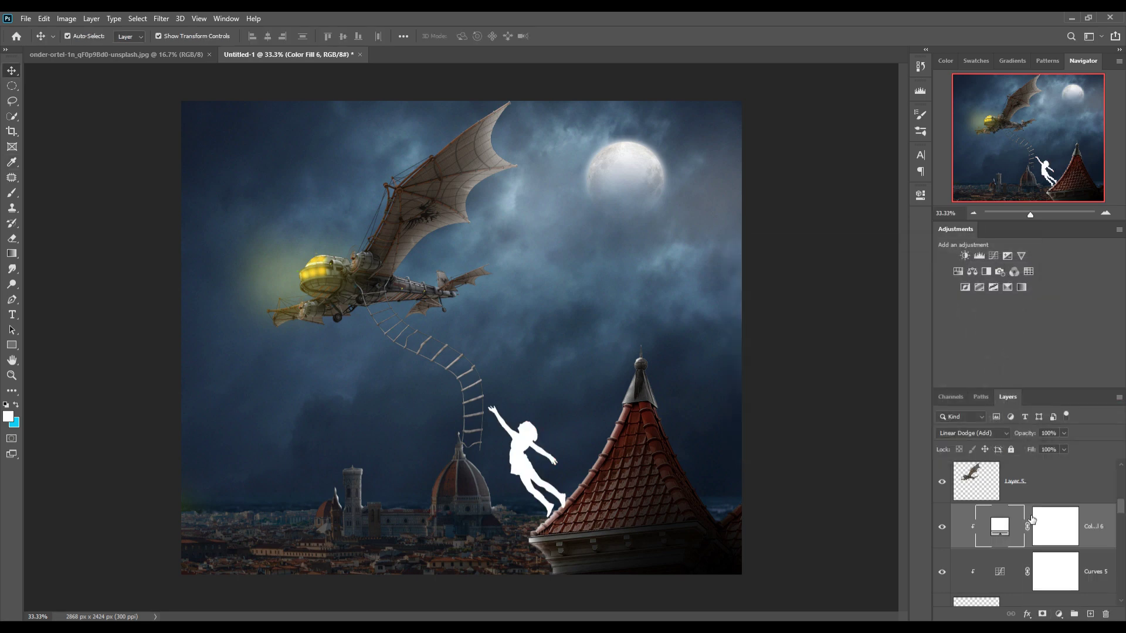
right_click(995, 512)
left_click(1008, 291)
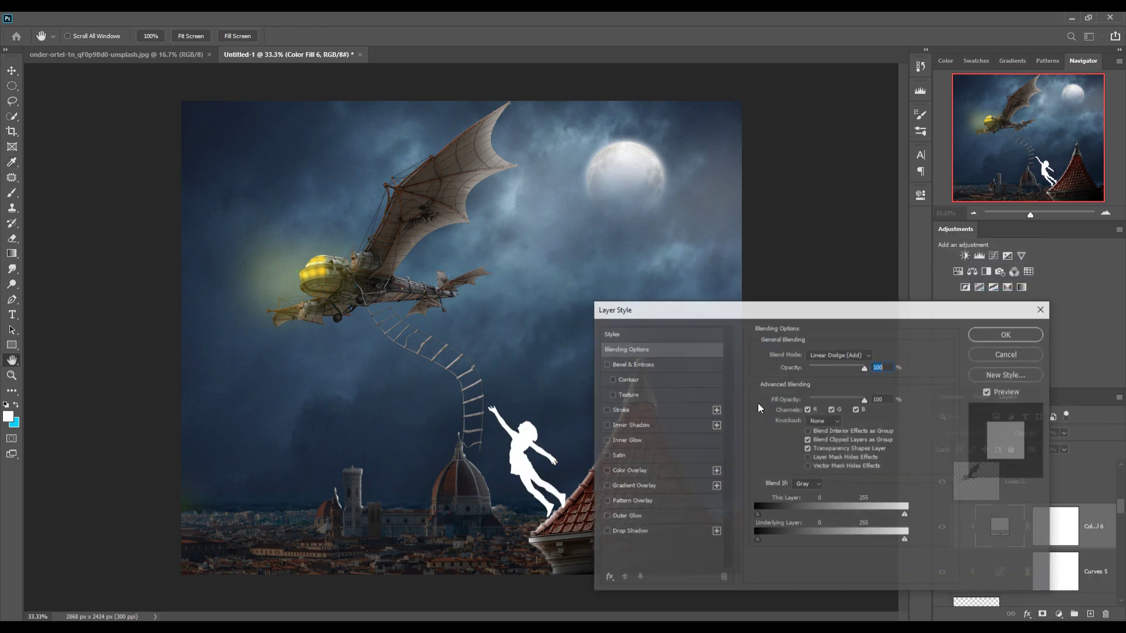
left_click_drag(774, 538, 787, 538)
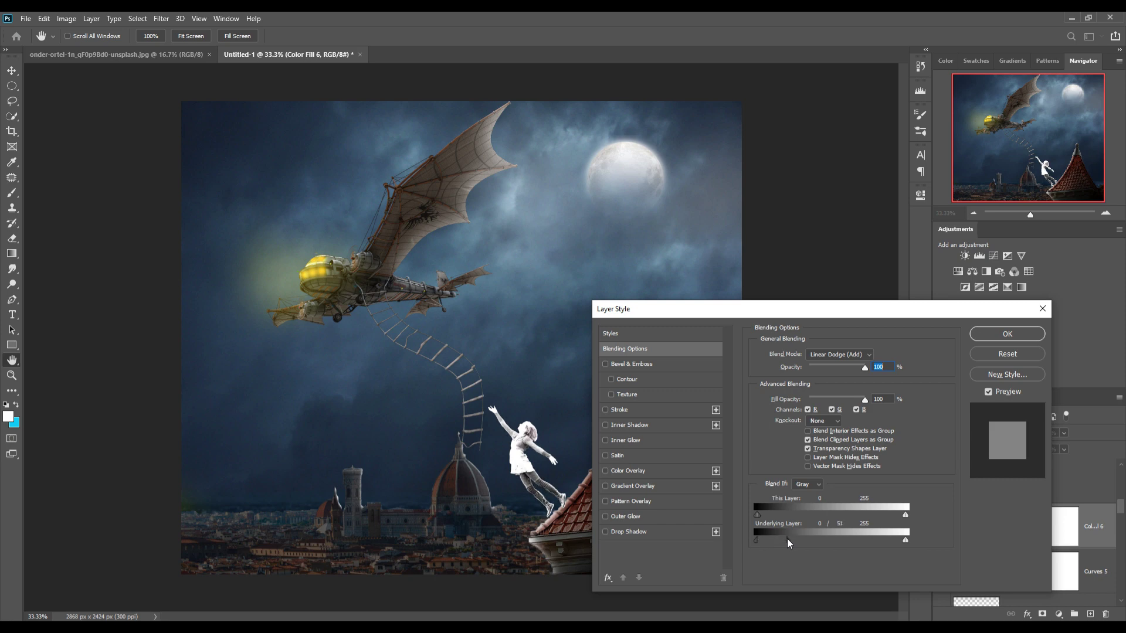
left_click(1007, 333)
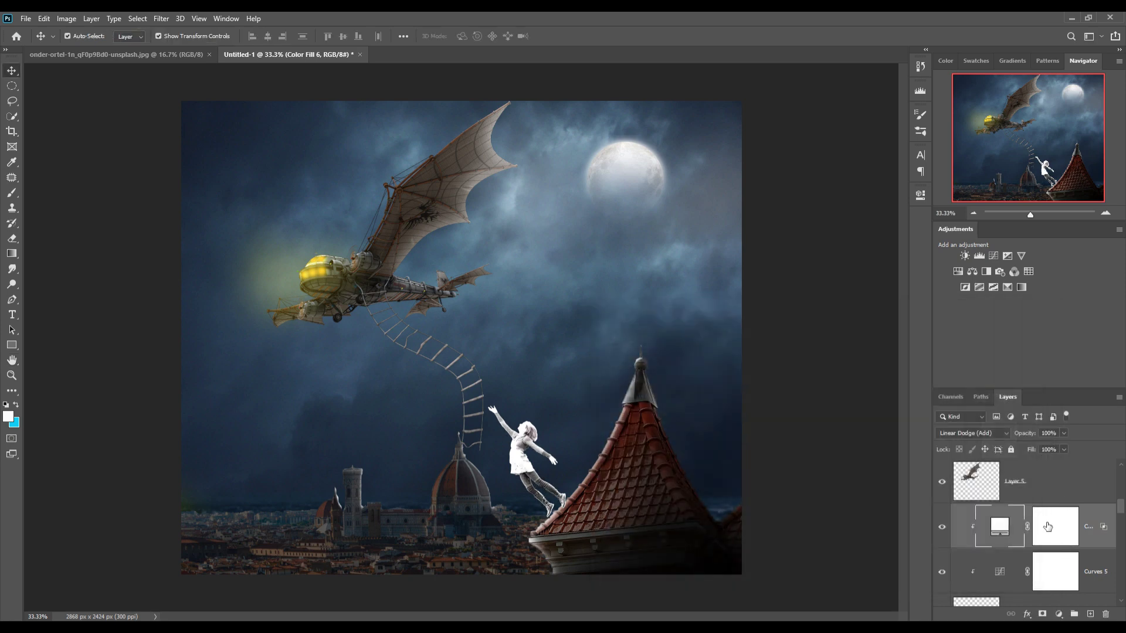
left_click(1048, 524)
key("ctrl+i")
Zoom in and paint soft light onto the girl's raised arm, hair and shoulder with a small brush.
left_click(12, 194)
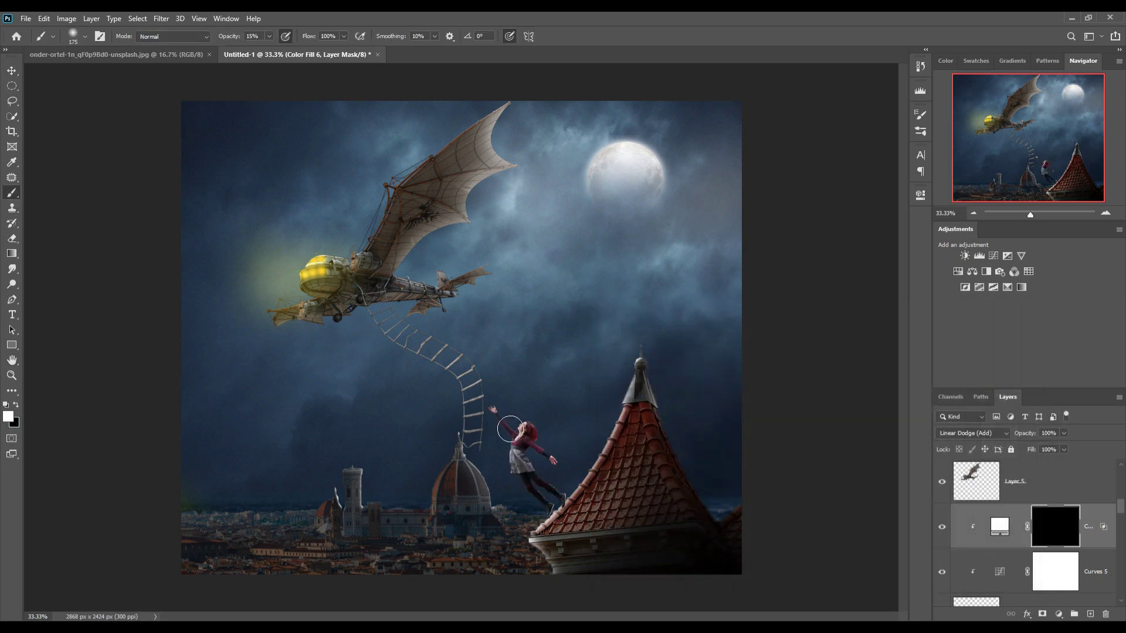
scroll(501, 415, "up", 3)
scroll(604, 440, "up", 3)
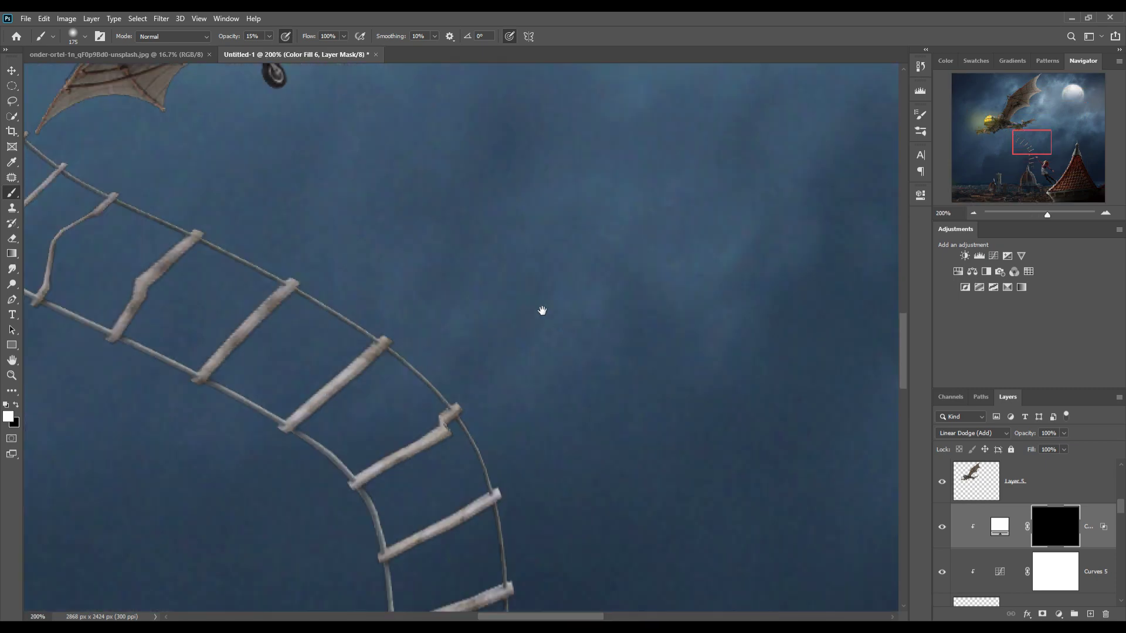
left_click_drag(540, 309, 488, 158)
key("bracketleft")
key("bracketleft")
key("bracketleft")
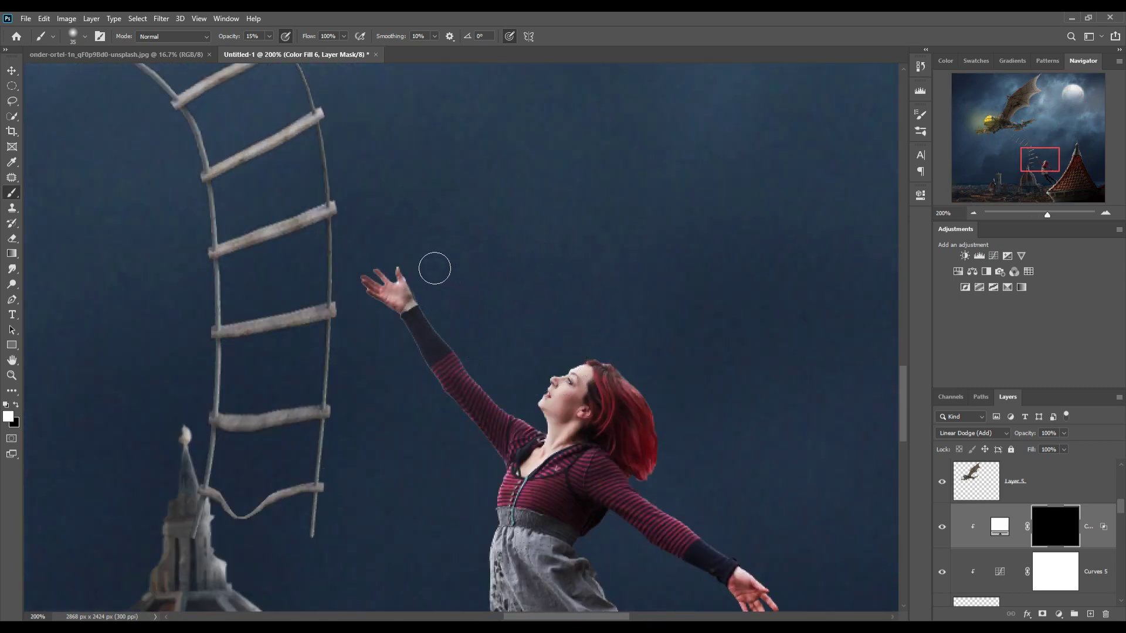
mouse_move(405, 280)
left_mouse_down()
mouse_move(445, 302)
mouse_move(429, 284)
mouse_move(481, 377)
mouse_move(426, 280)
mouse_move(535, 427)
left_mouse_up()
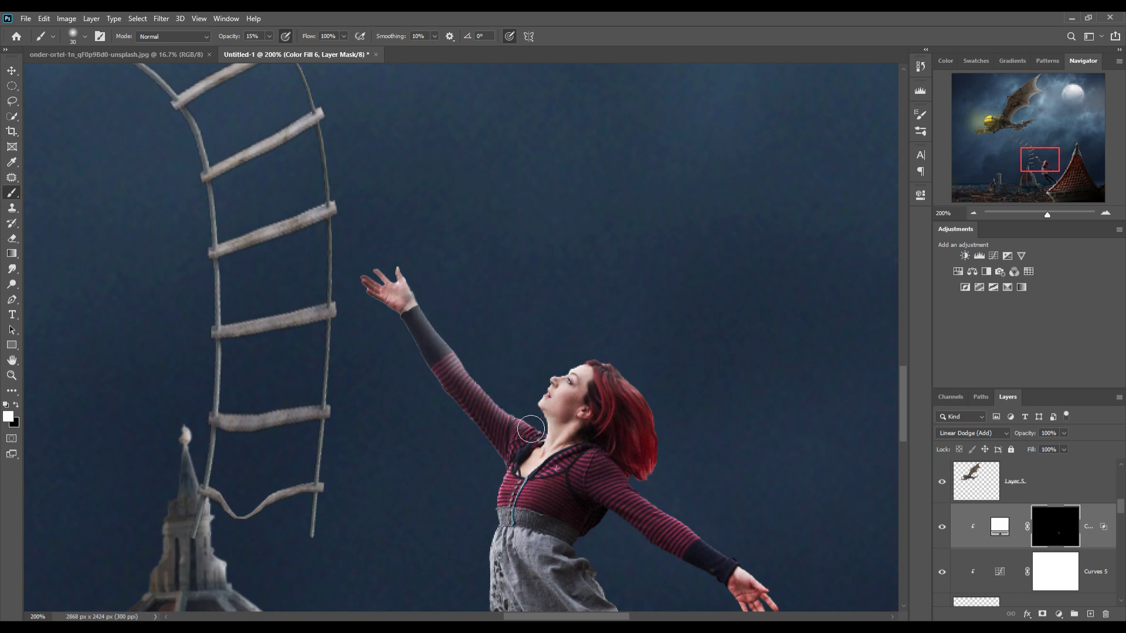
mouse_move(595, 358)
left_mouse_down()
mouse_move(656, 397)
mouse_move(696, 470)
mouse_move(669, 434)
mouse_move(689, 523)
mouse_move(669, 515)
mouse_move(801, 589)
mouse_move(682, 522)
mouse_move(780, 591)
mouse_move(764, 585)
left_mouse_up()
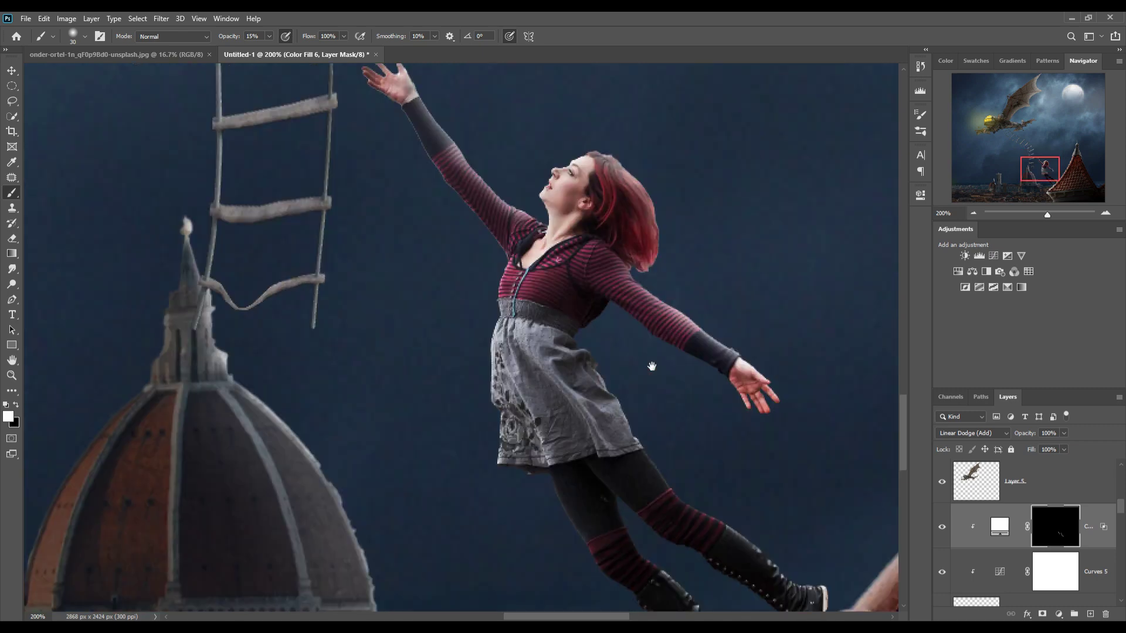
Lighten the girl's leggings, boot and lower leg through the fill mask.
left_click_drag(656, 585, 651, 367)
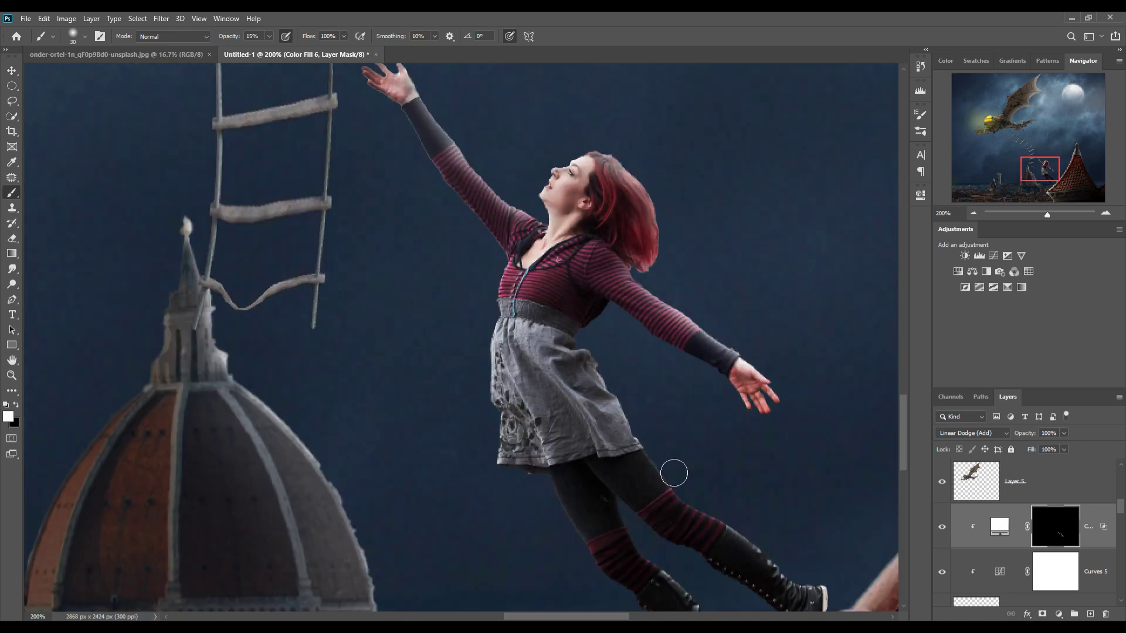
mouse_move(674, 474)
left_mouse_down()
mouse_move(648, 442)
mouse_move(731, 536)
mouse_move(828, 598)
mouse_move(696, 503)
mouse_move(595, 360)
left_mouse_up()
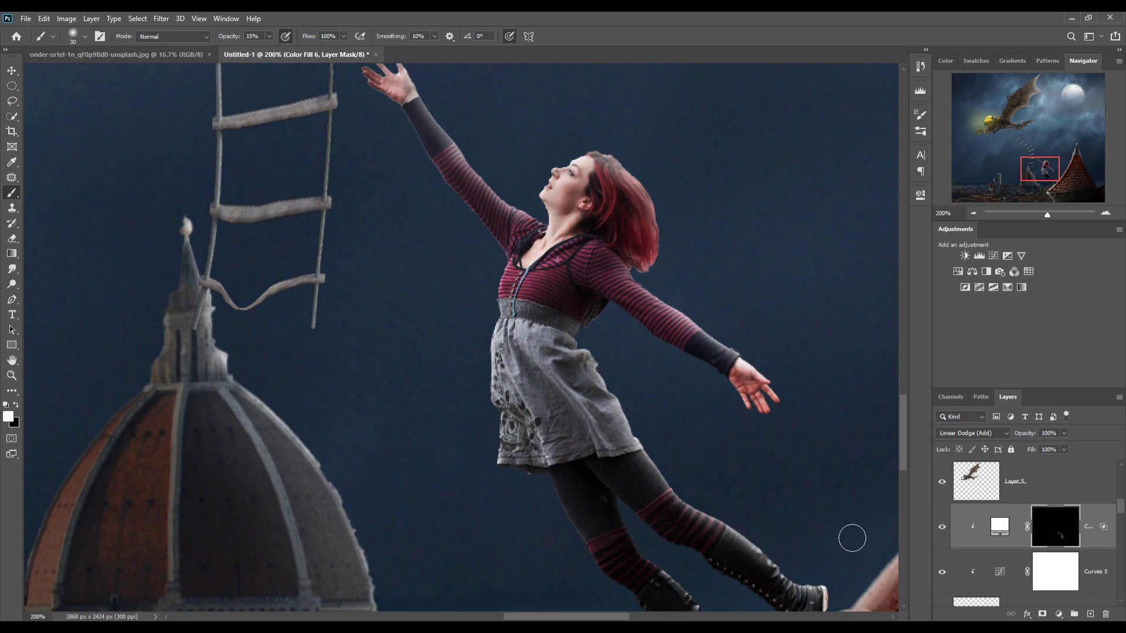
left_click_drag(850, 535, 779, 269)
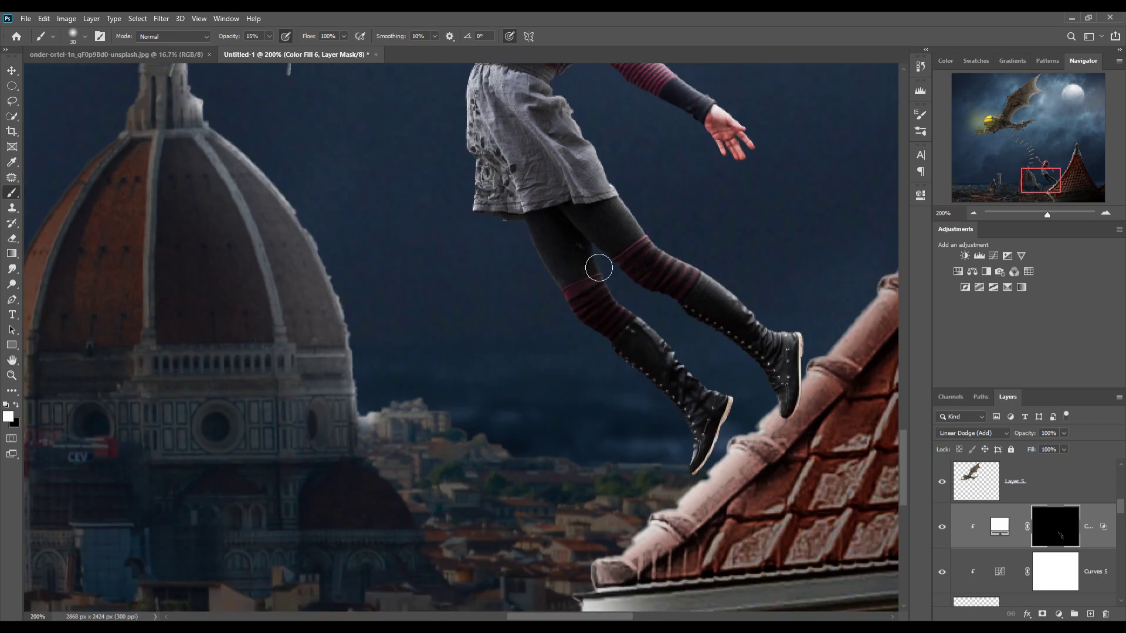
mouse_move(596, 266)
left_mouse_down()
mouse_move(651, 329)
mouse_move(695, 355)
mouse_move(751, 432)
left_mouse_up()
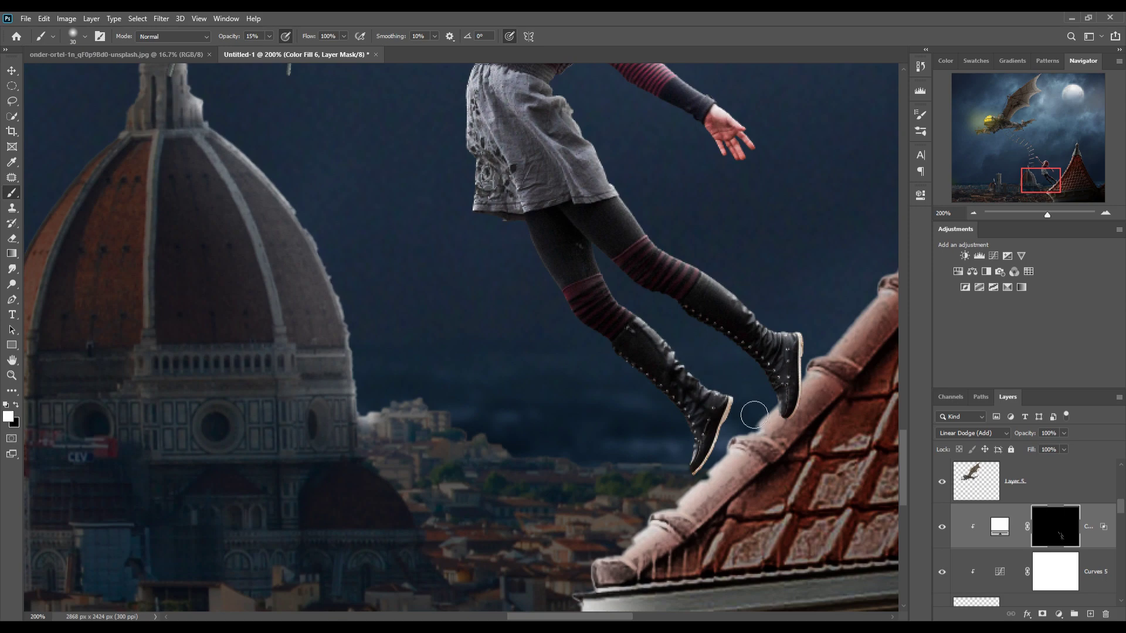
left_click(12, 70)
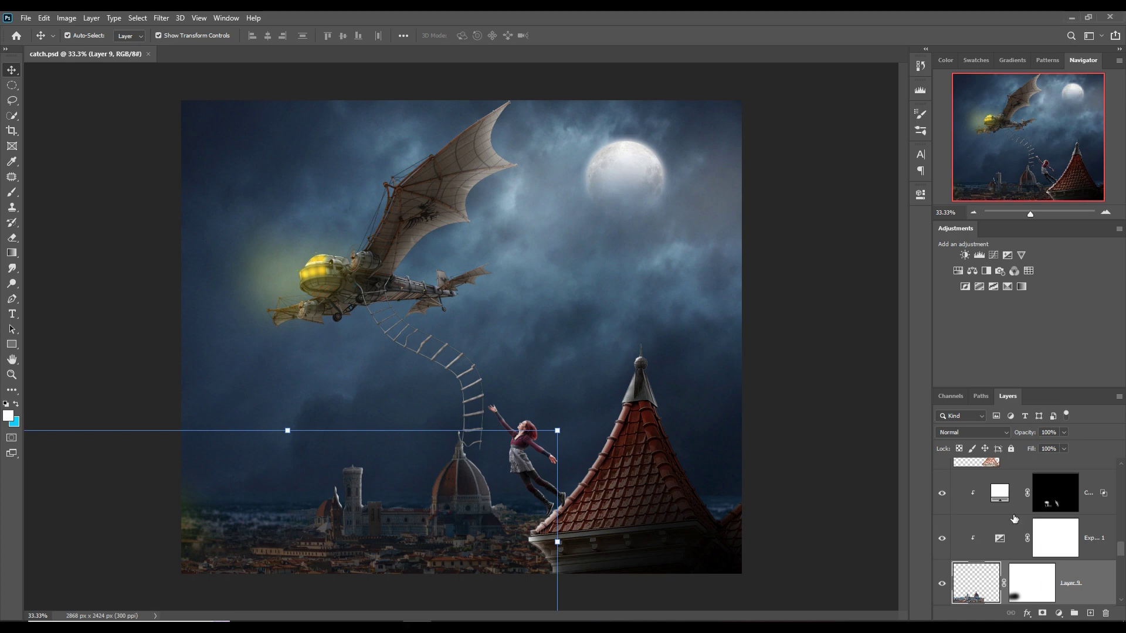
Add new Layer 12 above the colour fill, clipped and set to Linear Dodge (Add).
scroll(1014, 519, "down", 3)
scroll(1032, 518, "up", 1)
scroll(1032, 519, "up", 1)
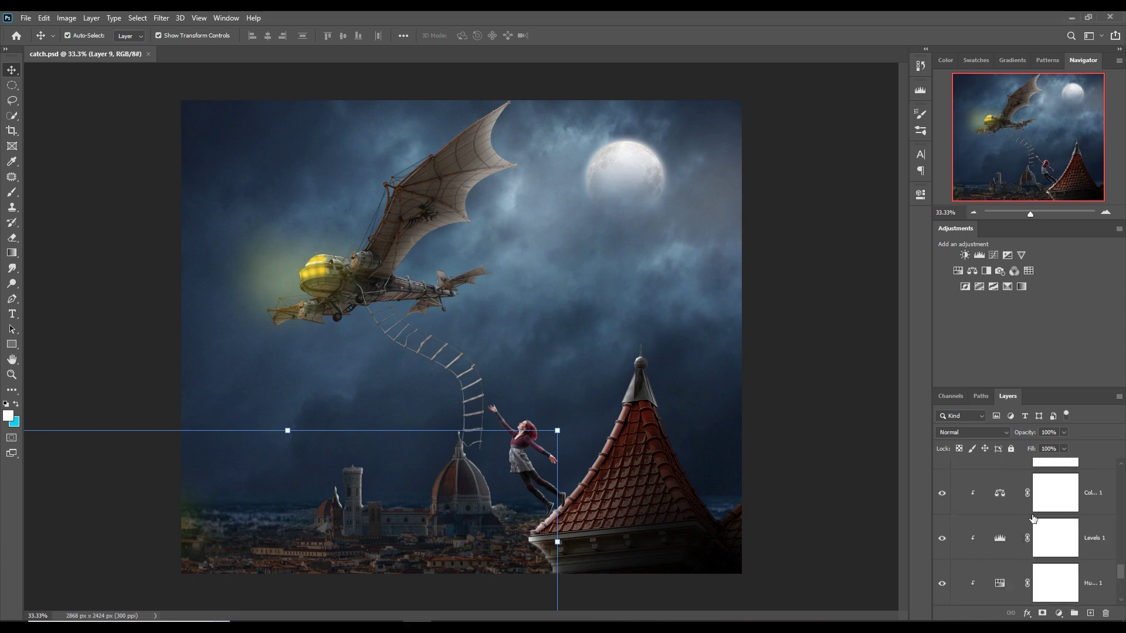
scroll(1032, 519, "up", 1)
scroll(1032, 518, "up", 1)
scroll(1034, 516, "up", 1)
scroll(1080, 505, "up", 1)
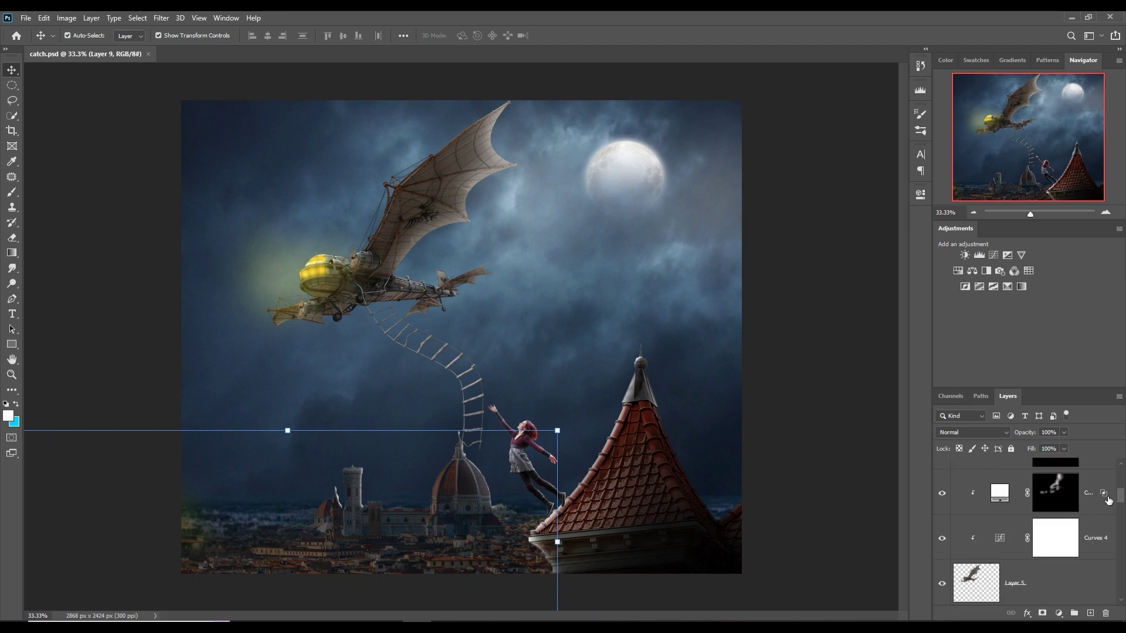
scroll(1123, 500, "down", 3)
scroll(1123, 500, "down", 3)
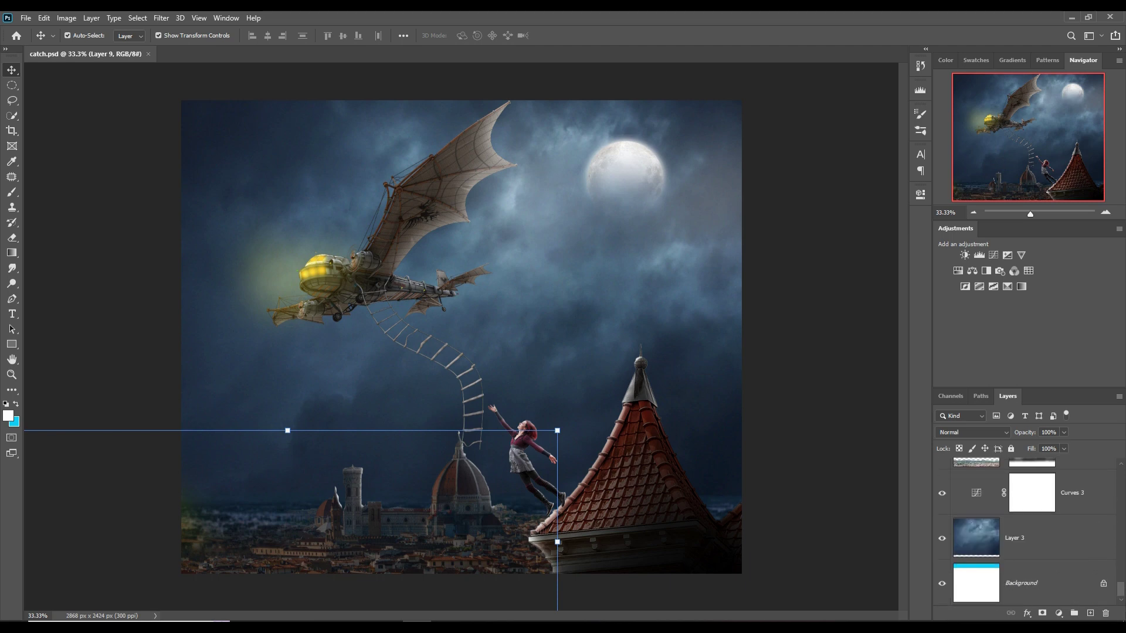
scroll(1033, 516, "up", 1)
scroll(1032, 516, "up", 1)
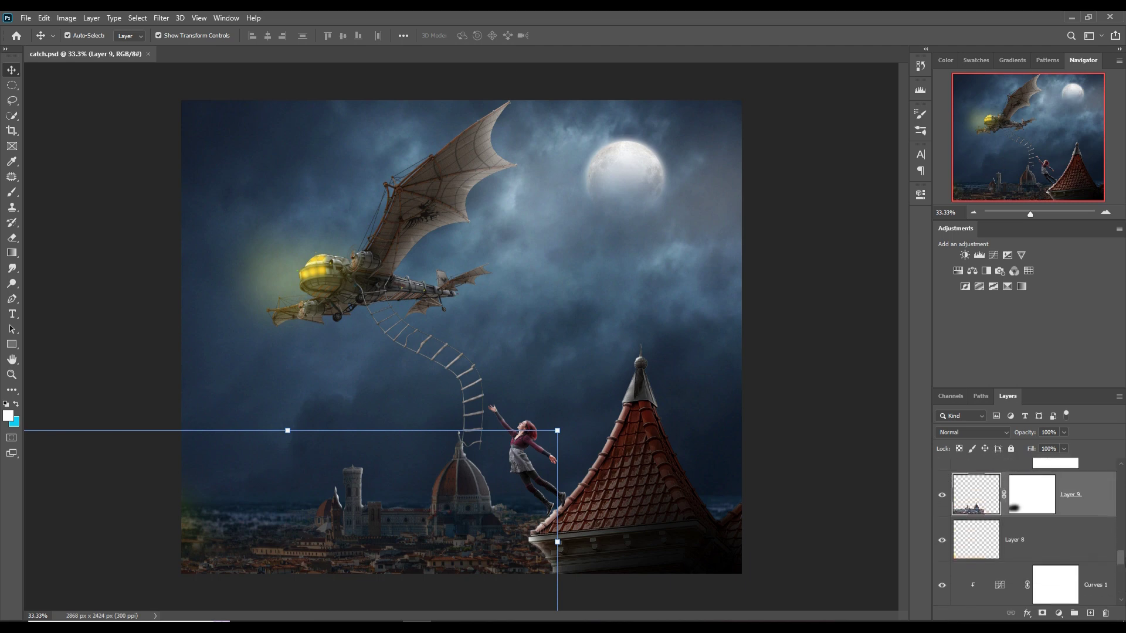
scroll(1032, 528, "up", 1)
scroll(1032, 528, "up", 1)
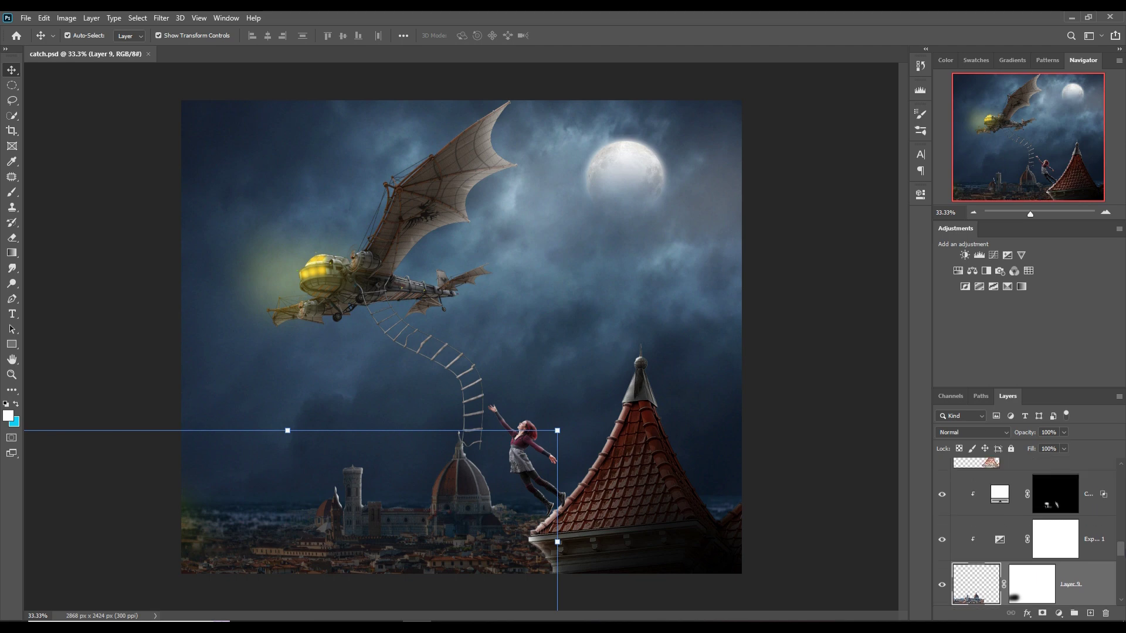
left_click(1100, 494)
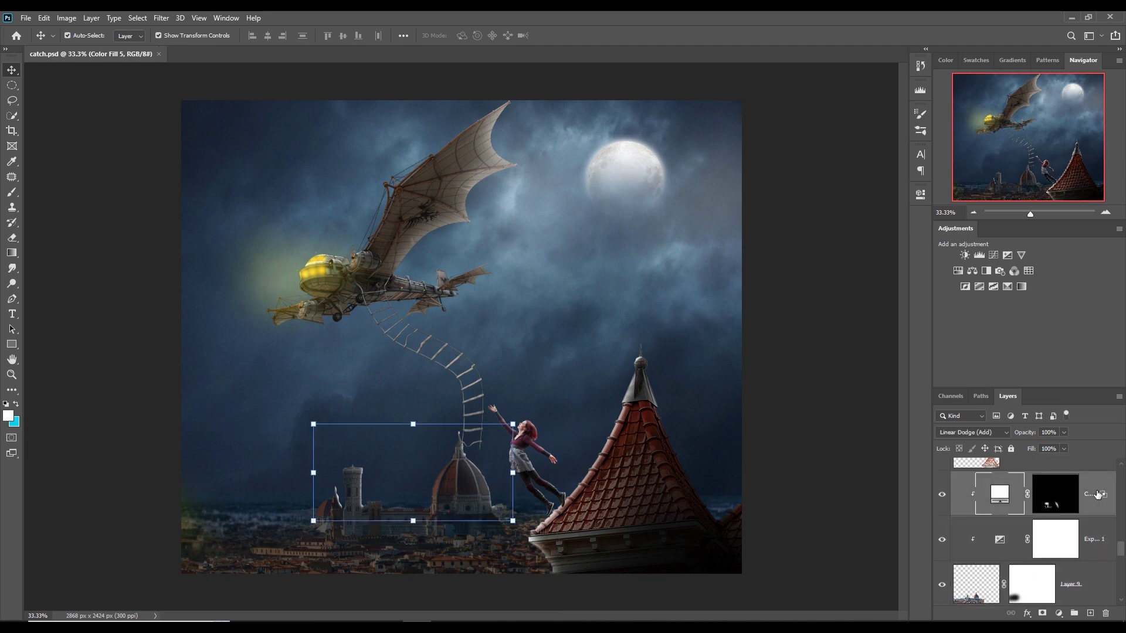
left_click(1091, 614)
right_click(1060, 498)
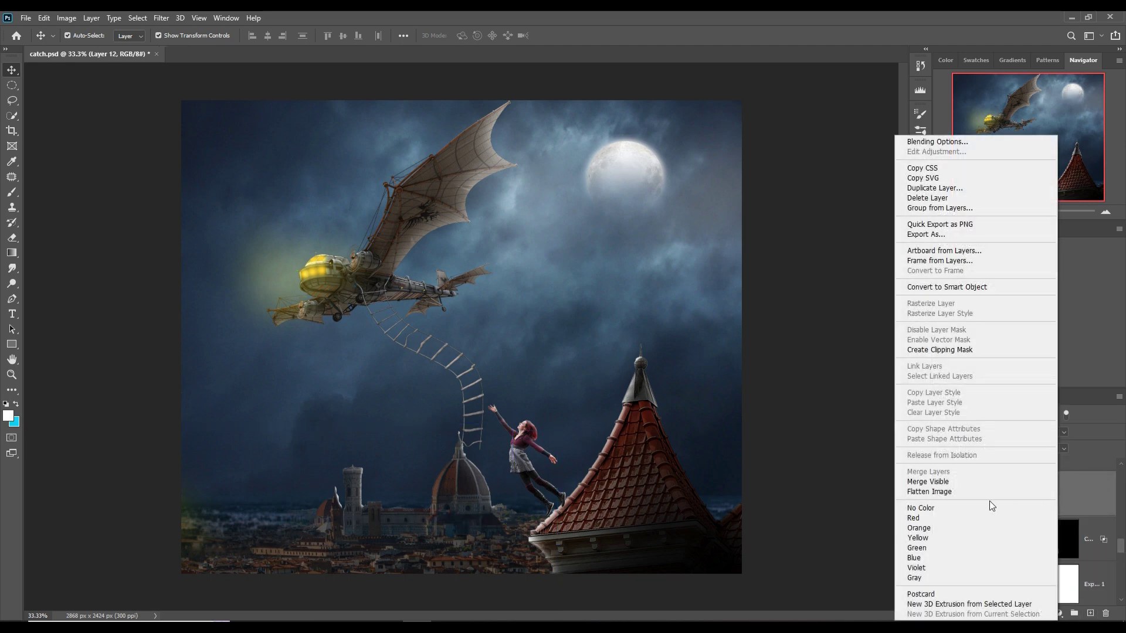
left_click(933, 350)
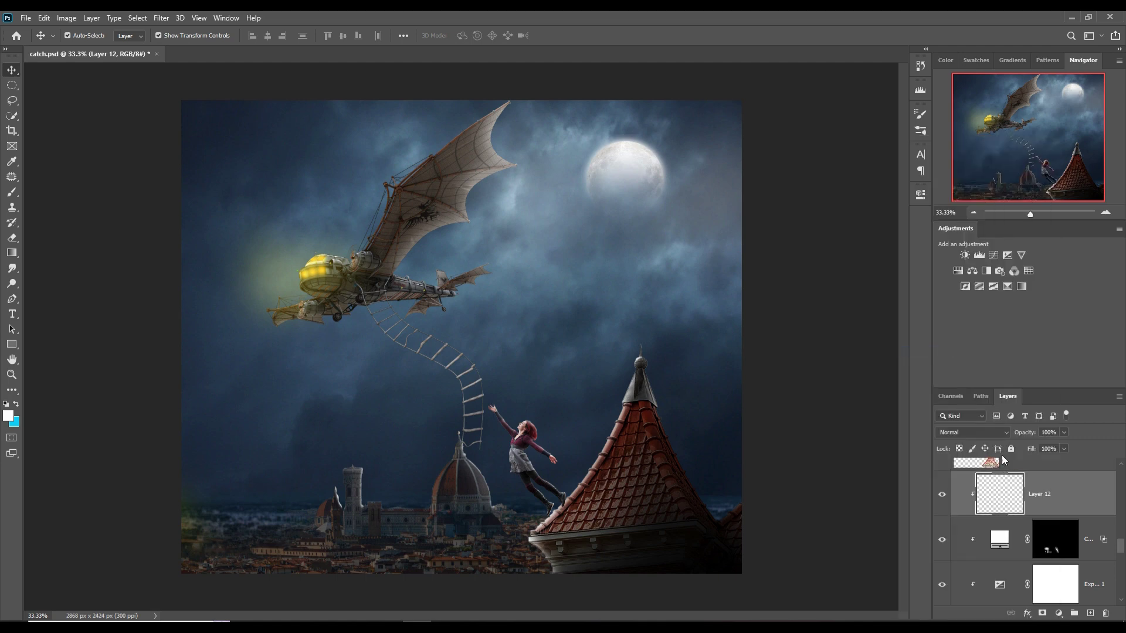
left_click(990, 432)
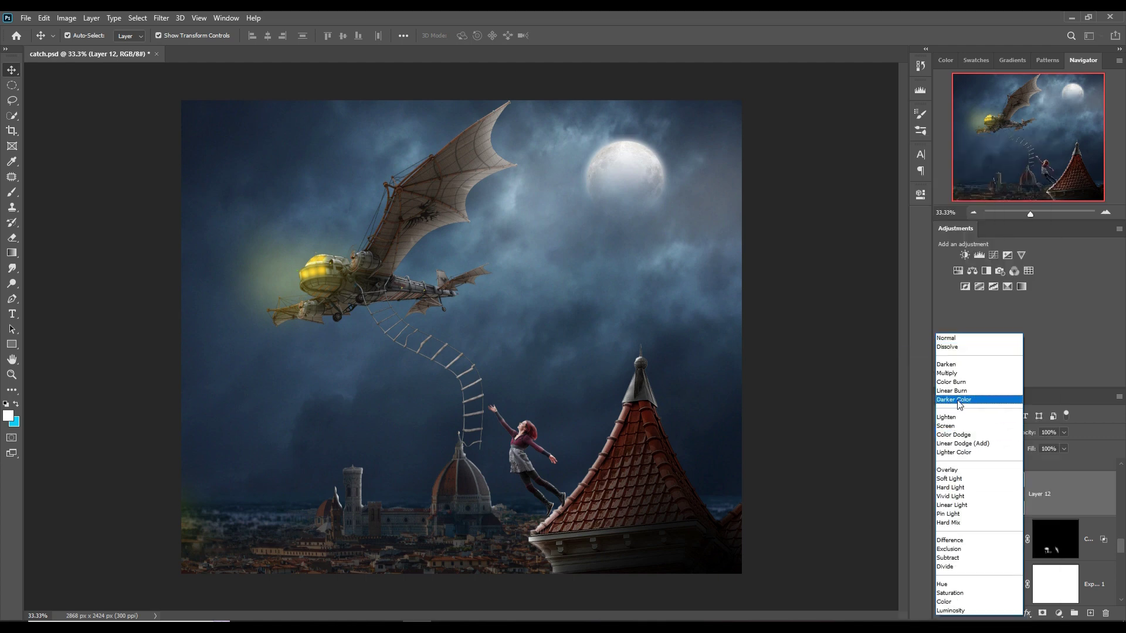
left_click(962, 444)
Add a yellow-orange #fdb303 Solid Color fill and invert its mask to black.
left_click(1058, 613)
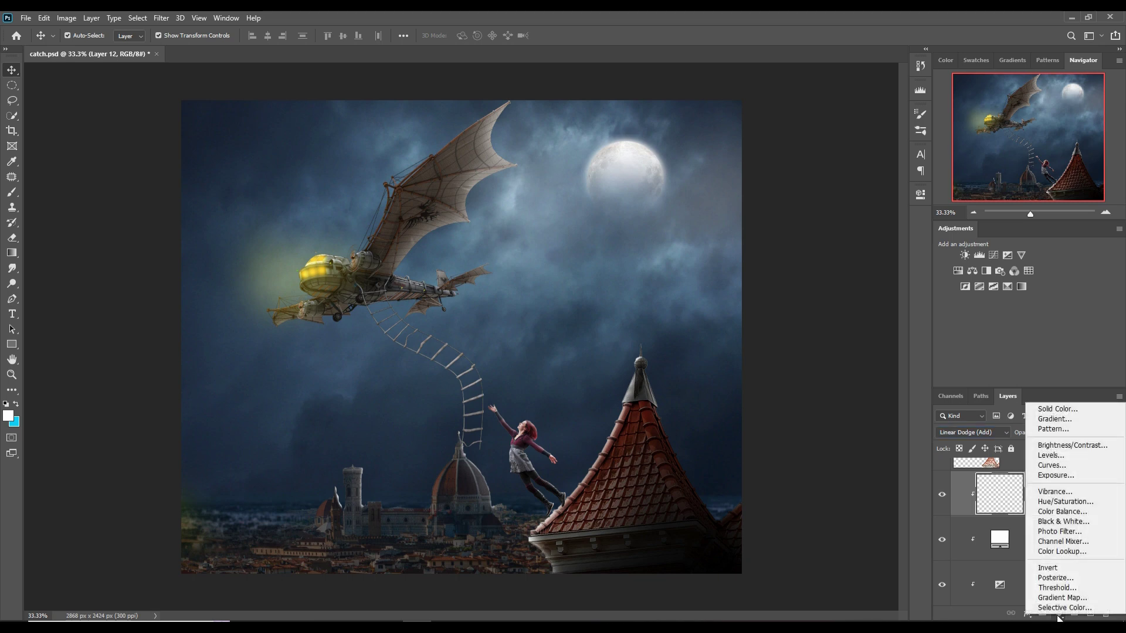
left_click(1058, 408)
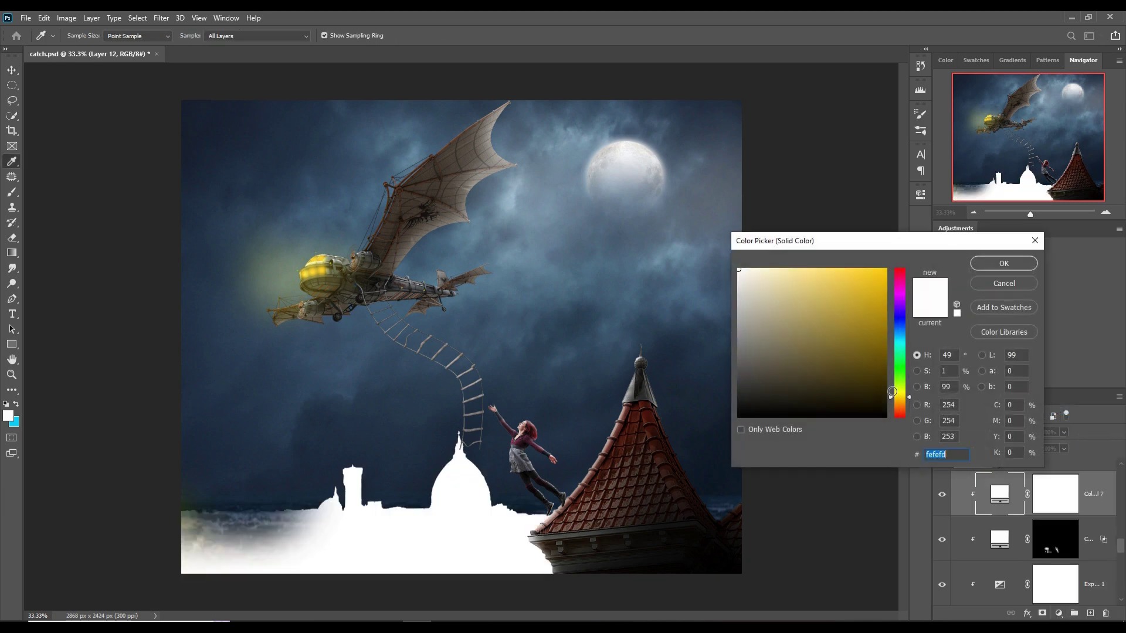
left_click(890, 274)
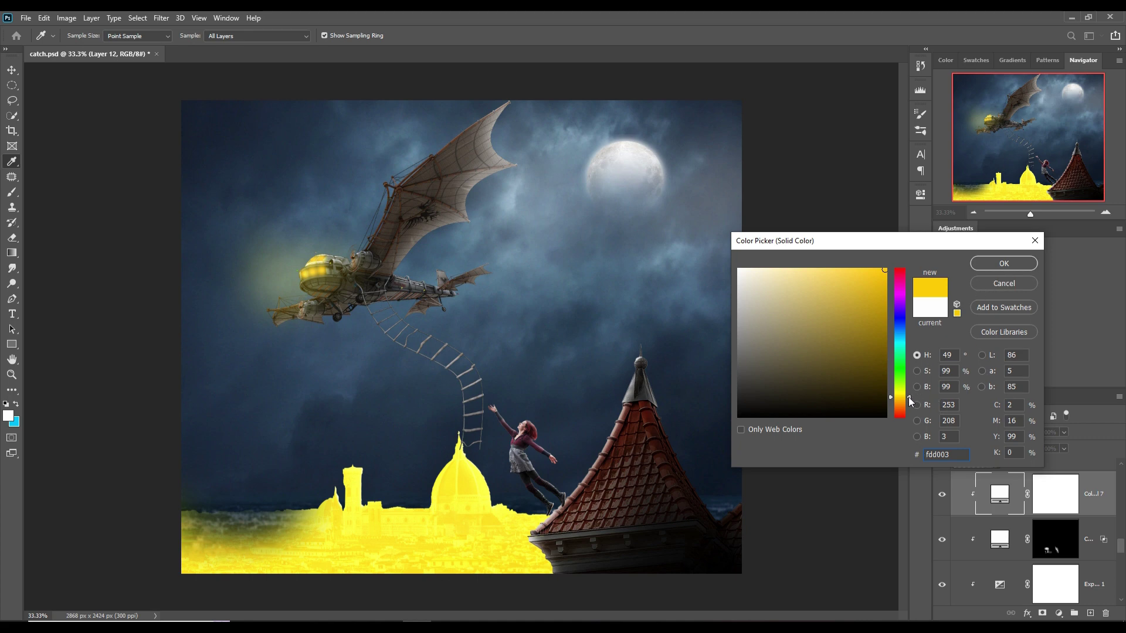
left_click_drag(909, 396, 909, 401)
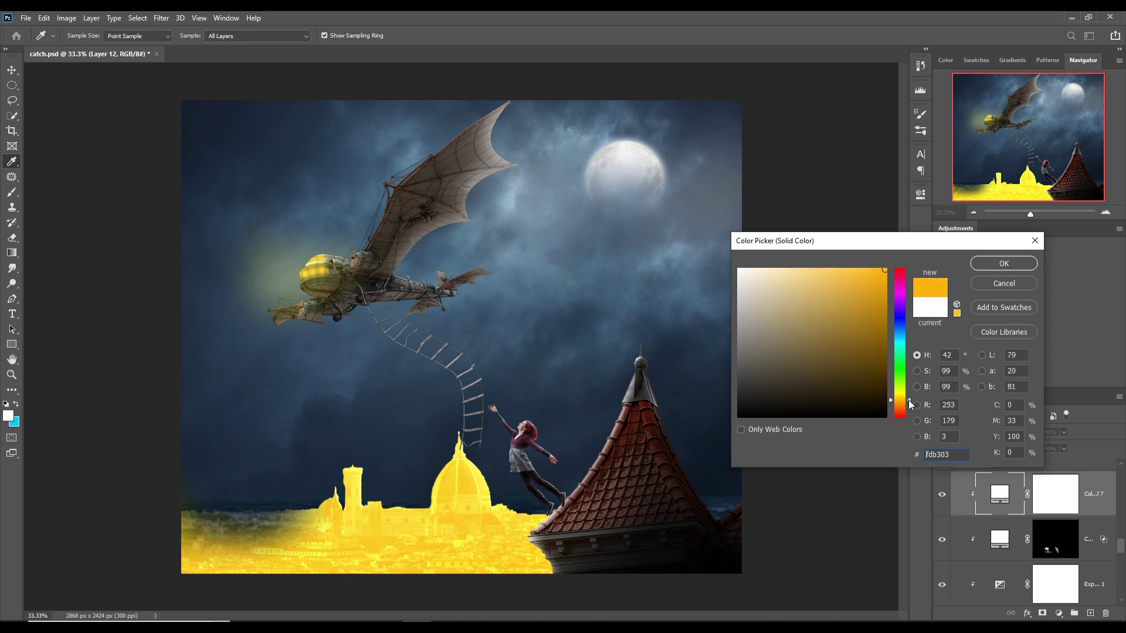
left_click(994, 263)
left_click(1067, 499)
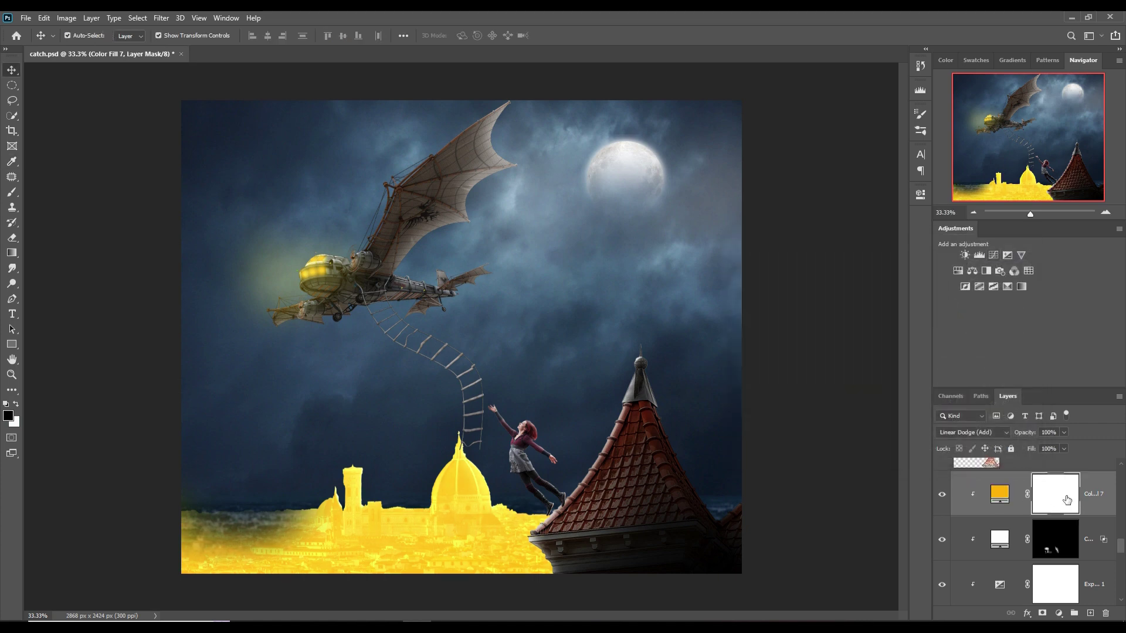
key("ctrl")
key("ctrl+i")
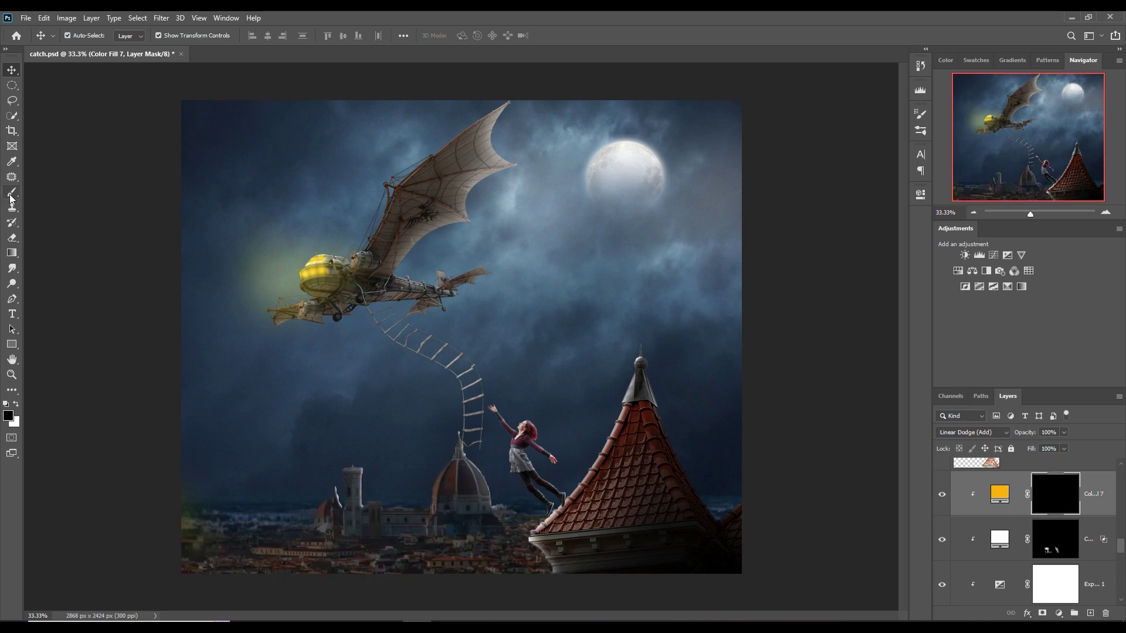
Set up a small white brush at about 50% opacity, zoomed in on the skyline.
left_click(11, 194)
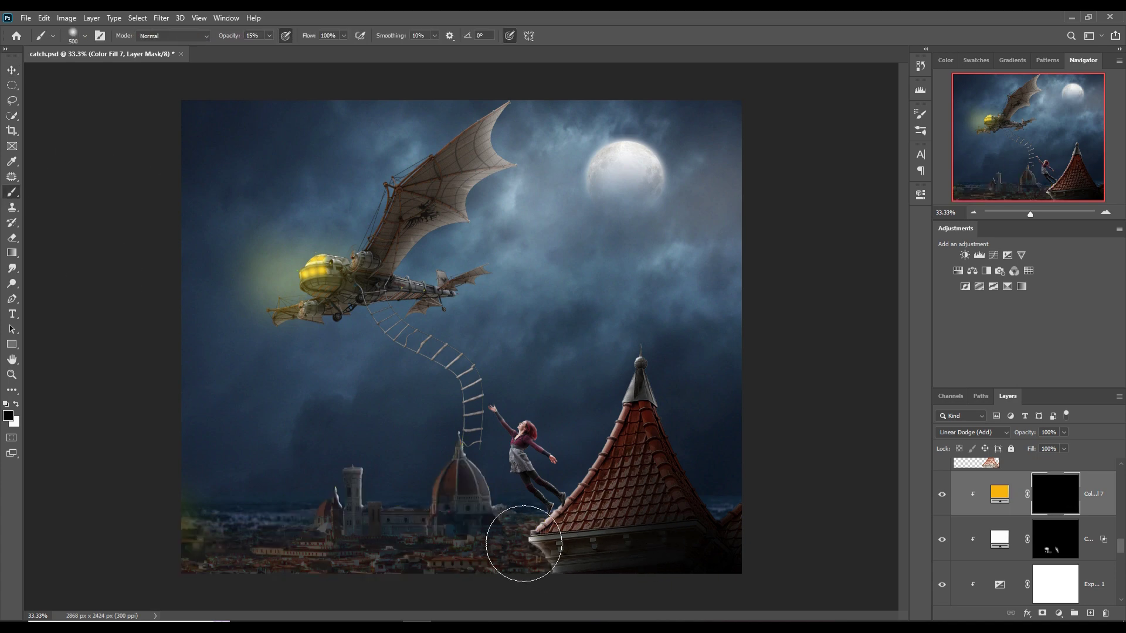
key("bracketleft")
key("bracketleft")
key("bracketleft")
key("bracketleft")
key("ctrl+plus")
key("ctrl+plus")
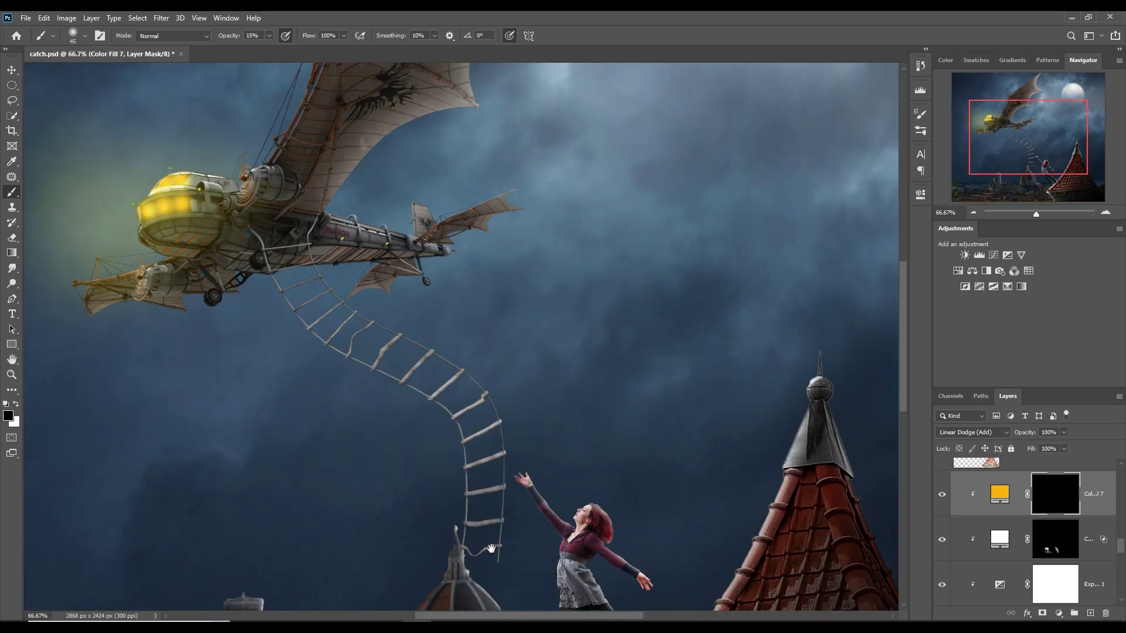
left_click_drag(492, 549, 480, 346)
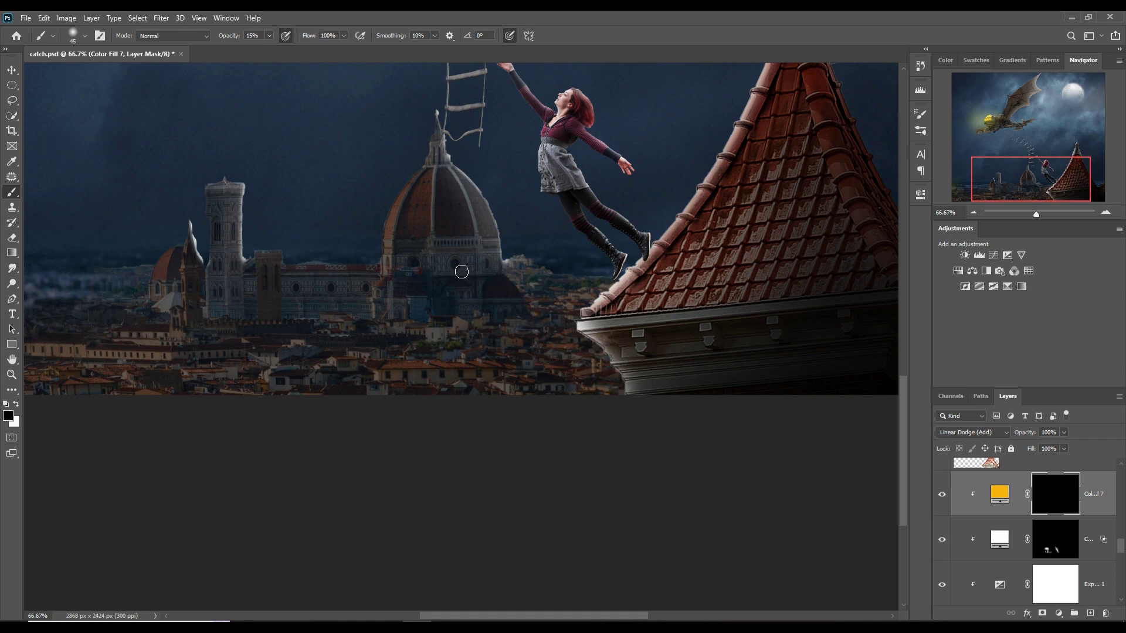
key("x")
left_click(269, 36)
left_click_drag(269, 49, 289, 49)
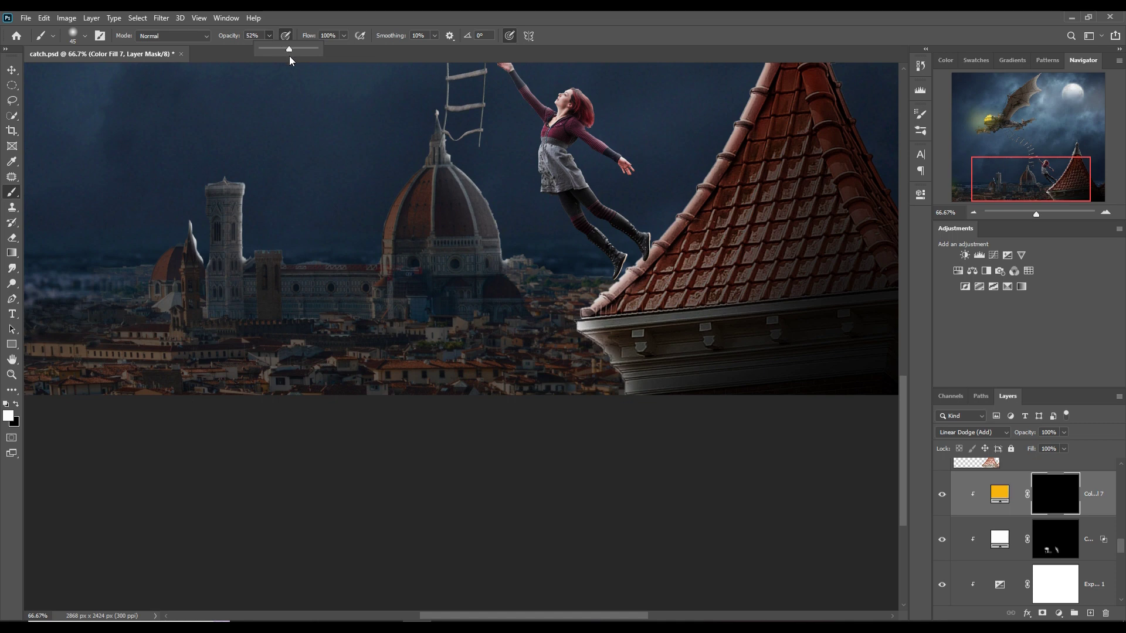
Paint glowing windows on the cathedral and along its facade.
left_click(456, 264)
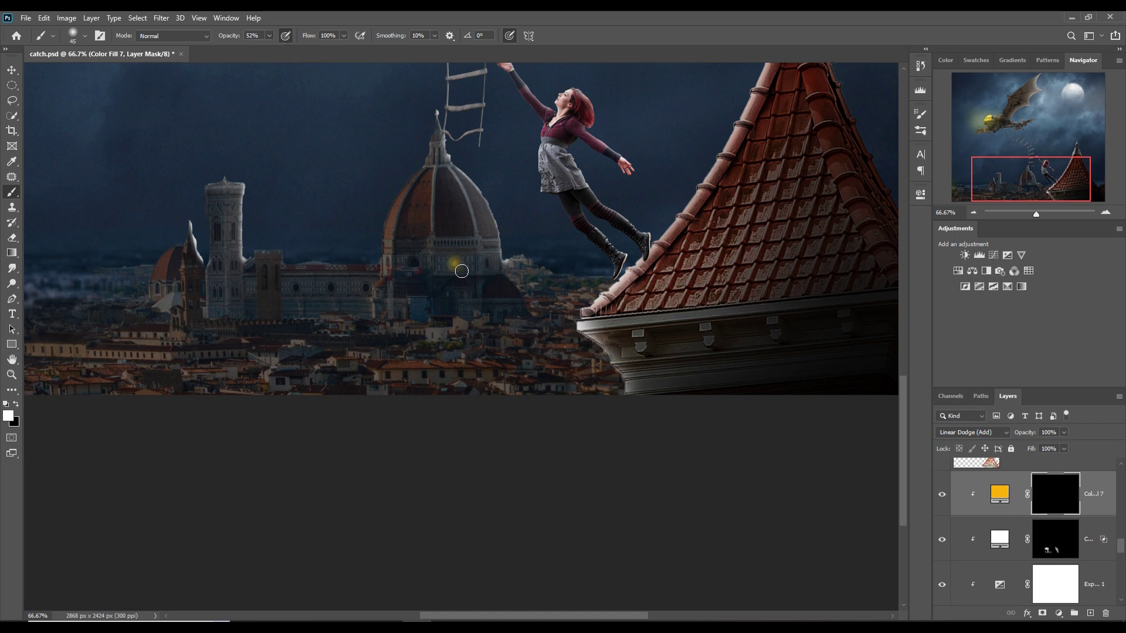
left_click(412, 264)
left_click(488, 263)
left_click(366, 289)
left_click(330, 287)
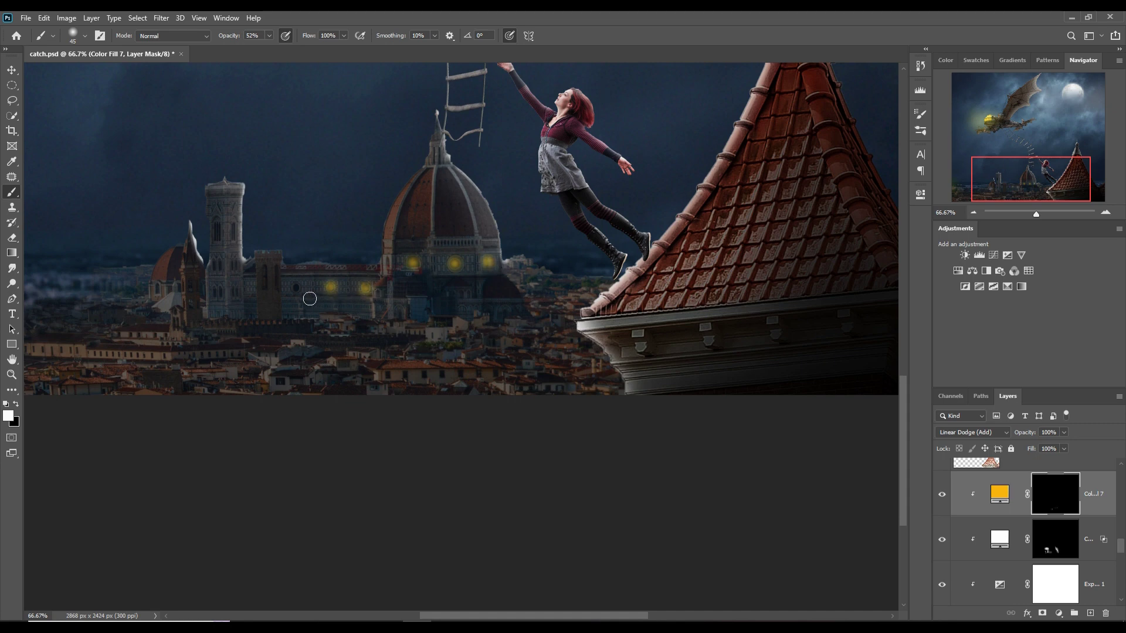
left_click(296, 287)
Light the bell tower's windows and a window on the small building at left.
left_click_drag(217, 224, 218, 242)
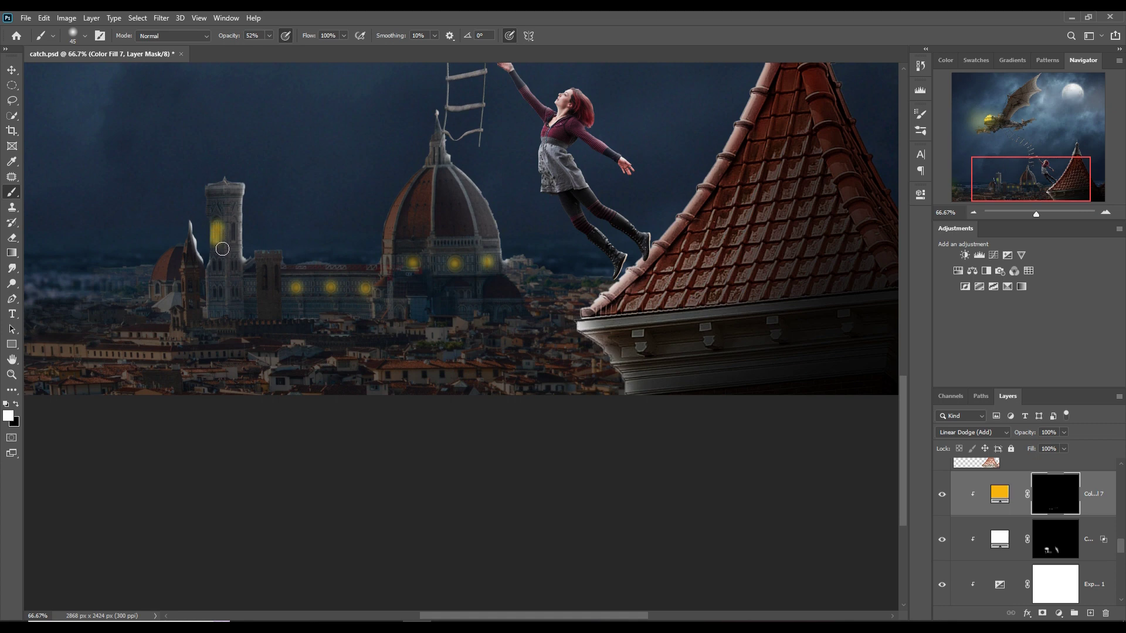
left_click(216, 265)
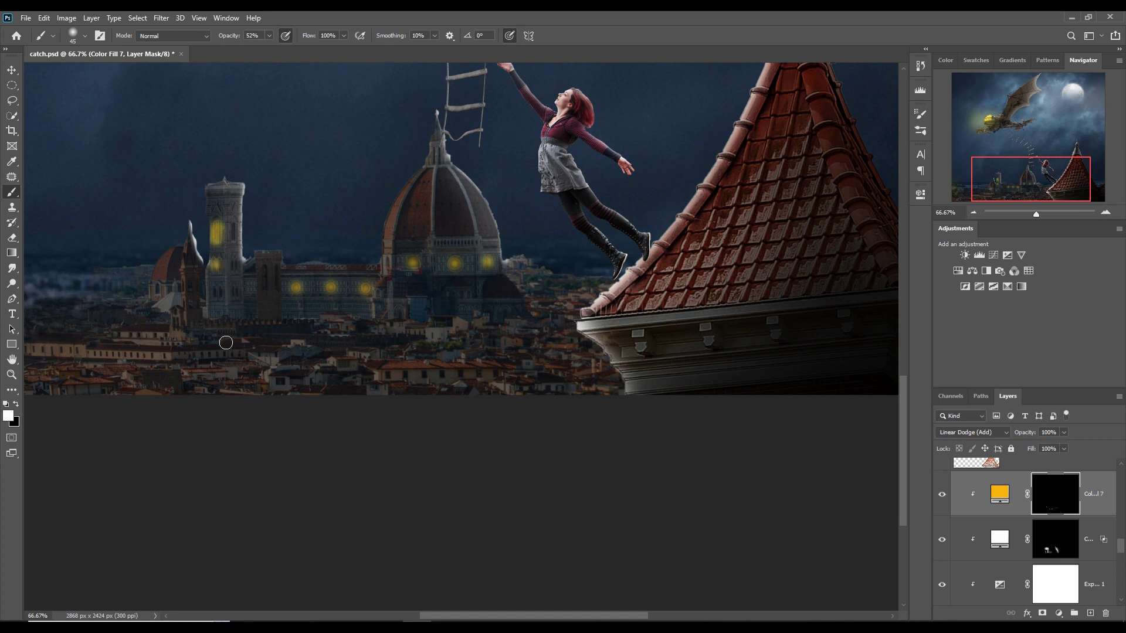
left_click(217, 292)
left_click(234, 231)
left_click(234, 262)
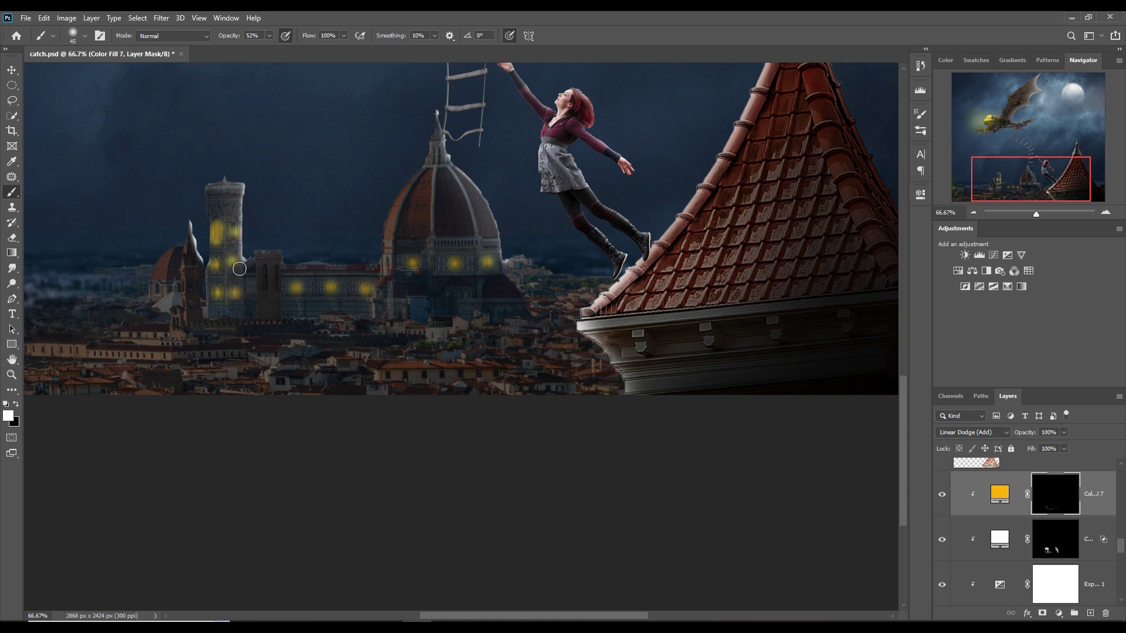
left_click(157, 289)
At full brush opacity, brighten the small domed building and all bell tower windows.
left_click(269, 36)
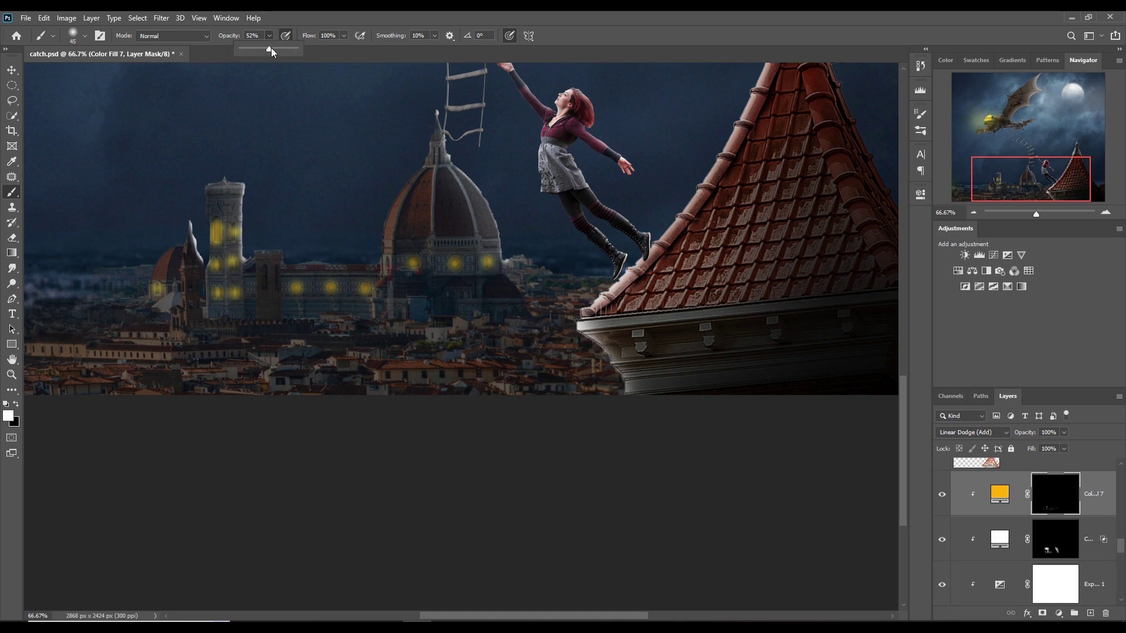
left_click_drag(270, 50, 317, 54)
left_click(164, 296)
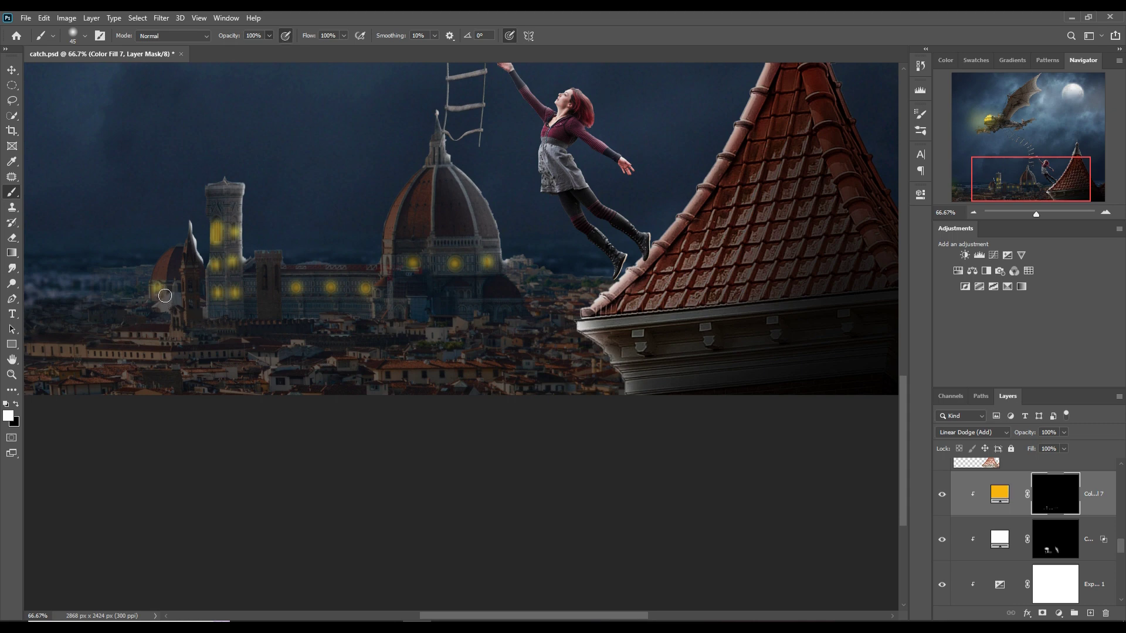
left_click(219, 235)
left_click(235, 231)
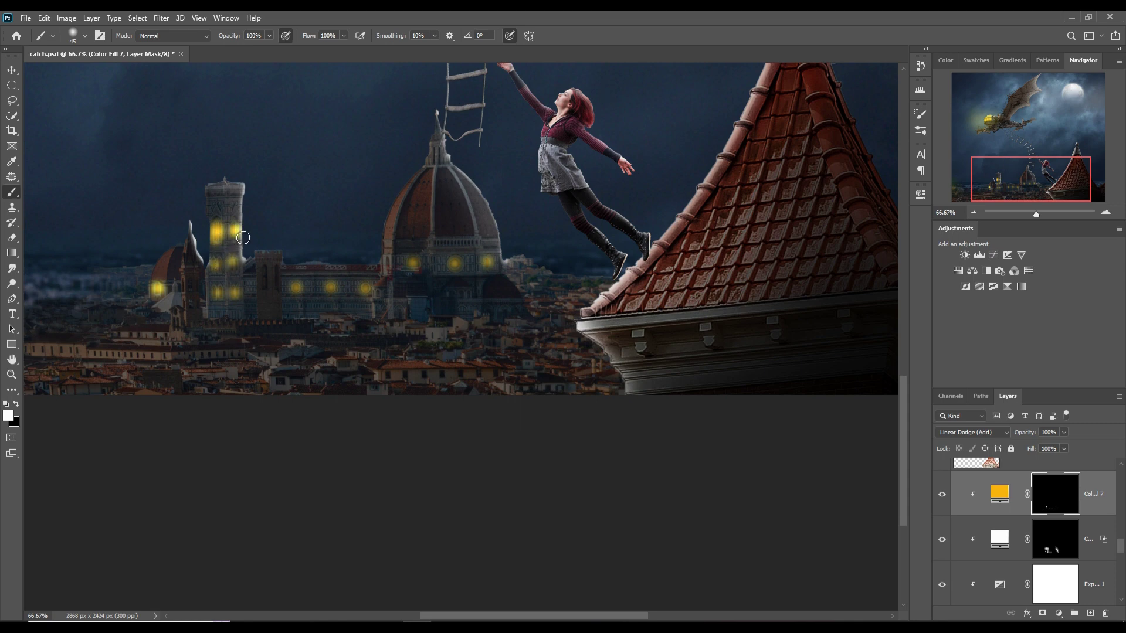
left_click(215, 266)
left_click(233, 264)
left_click(216, 292)
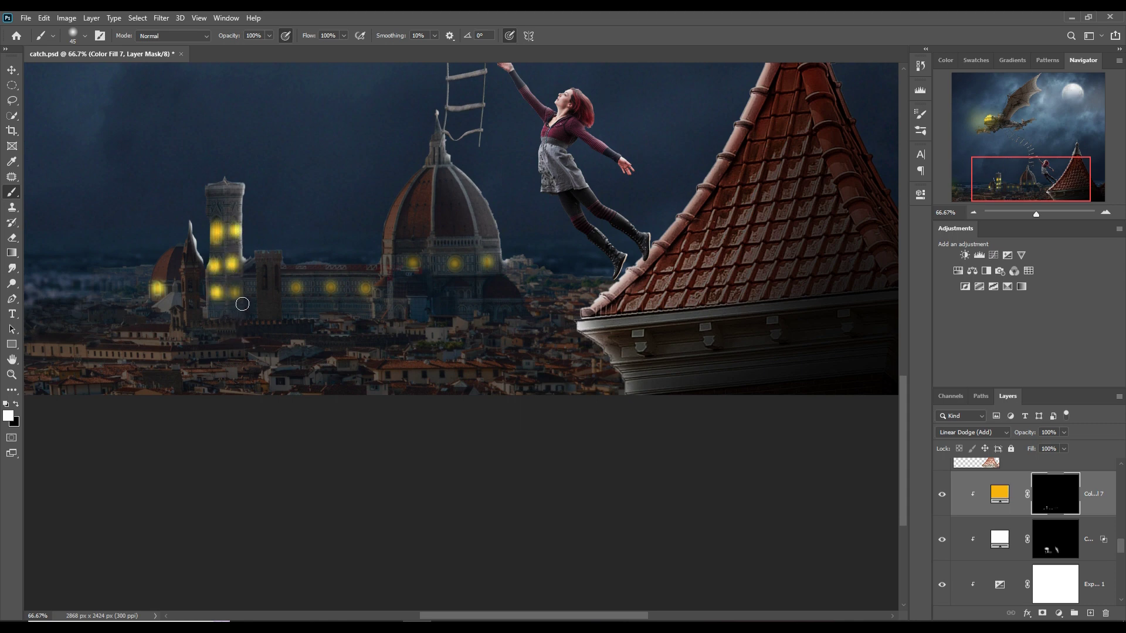
left_click(234, 293)
Brighten the long building's and cathedral's windows with a slightly smaller brush.
left_click(298, 289)
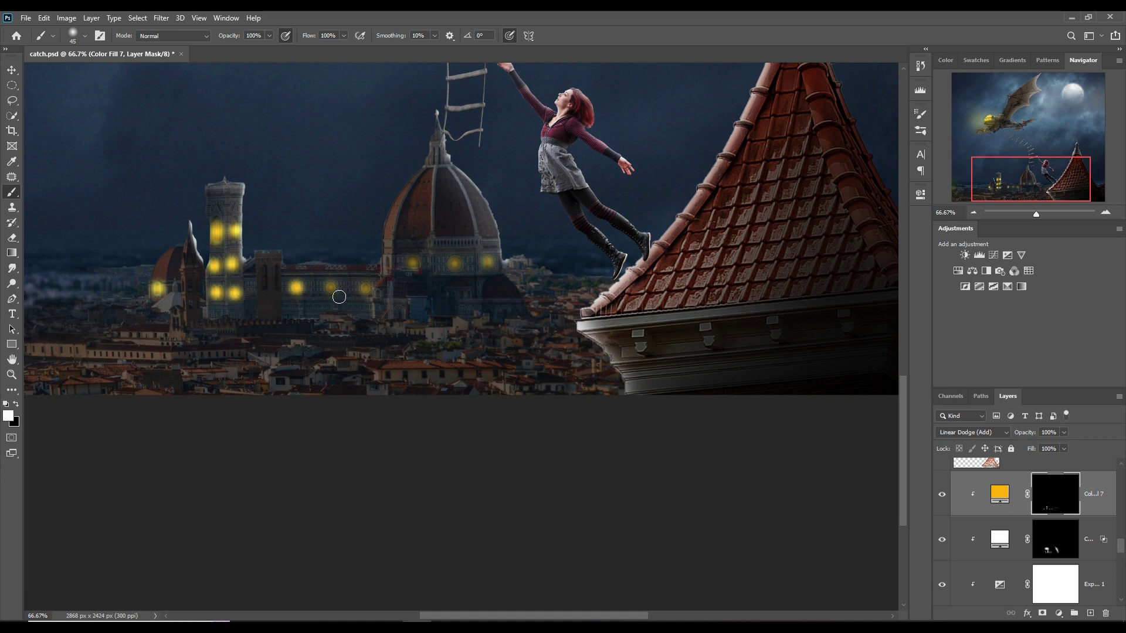
key("bracketleft")
left_click(331, 288)
left_click(366, 289)
left_click(419, 268)
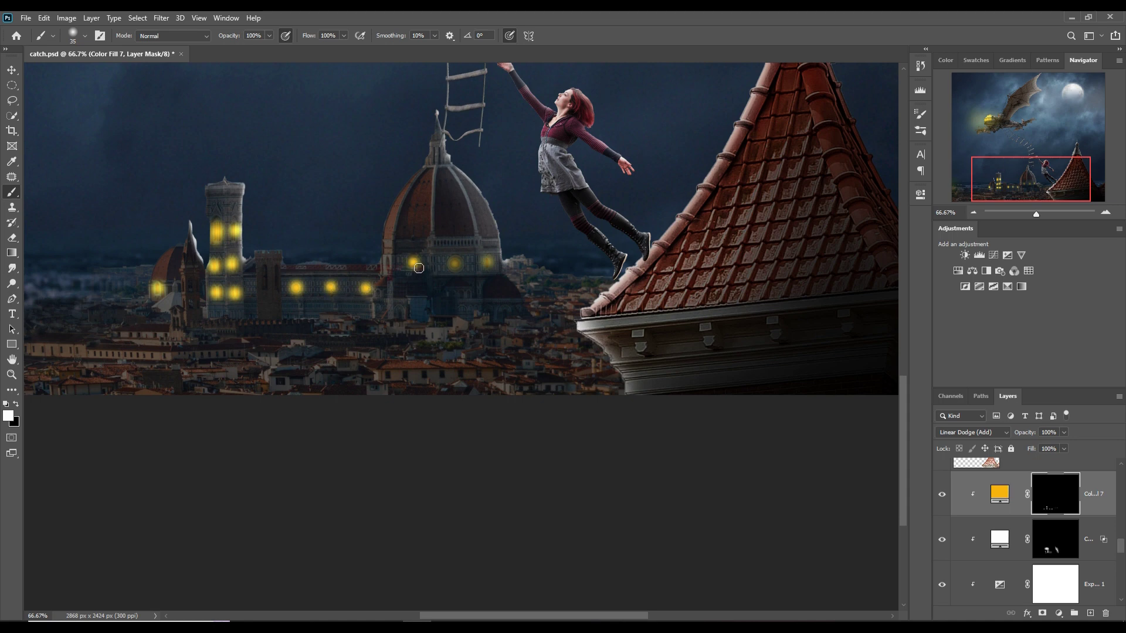
left_click(460, 269)
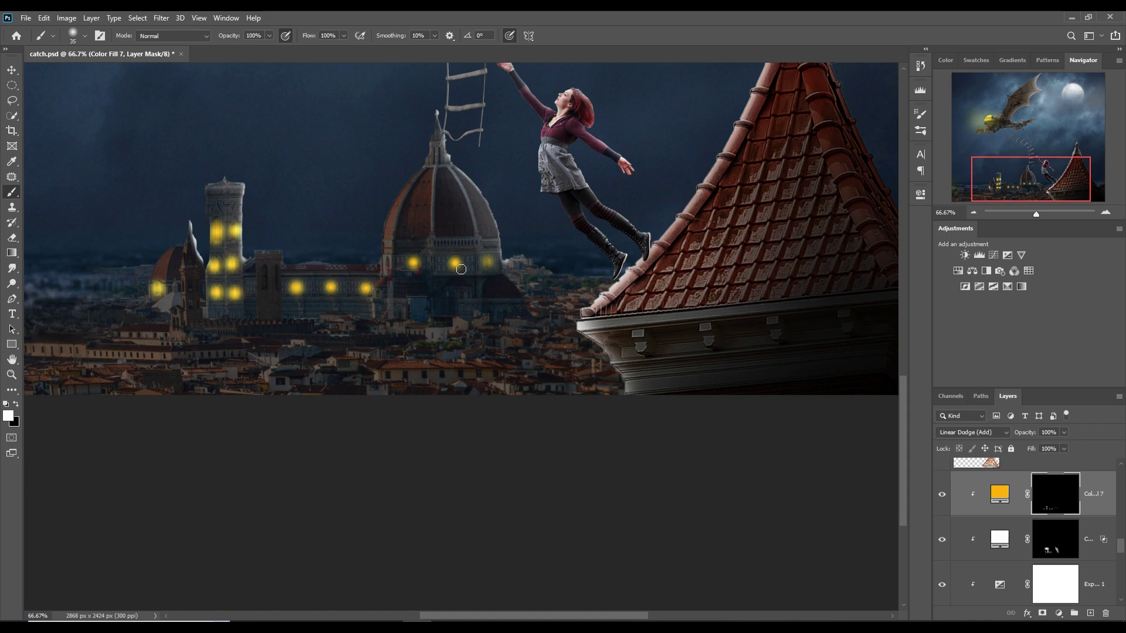
left_click(495, 267)
left_click(10, 71)
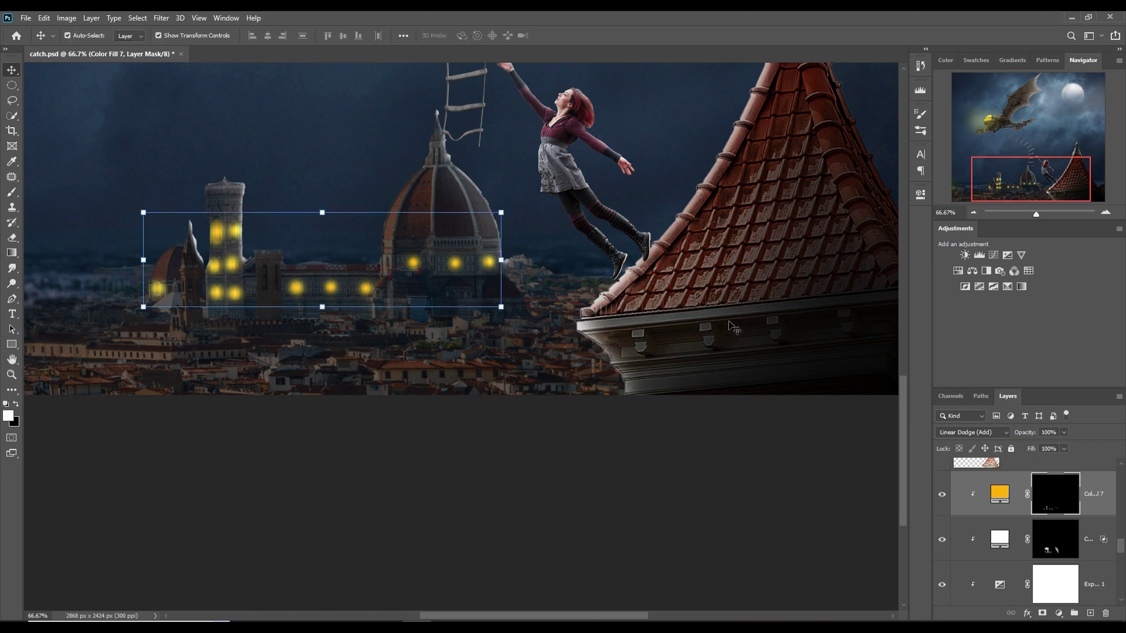
Bend the Curves 3 adjustment on sky Layer 3 further down to darken the night sky.
key("ctrl+minus")
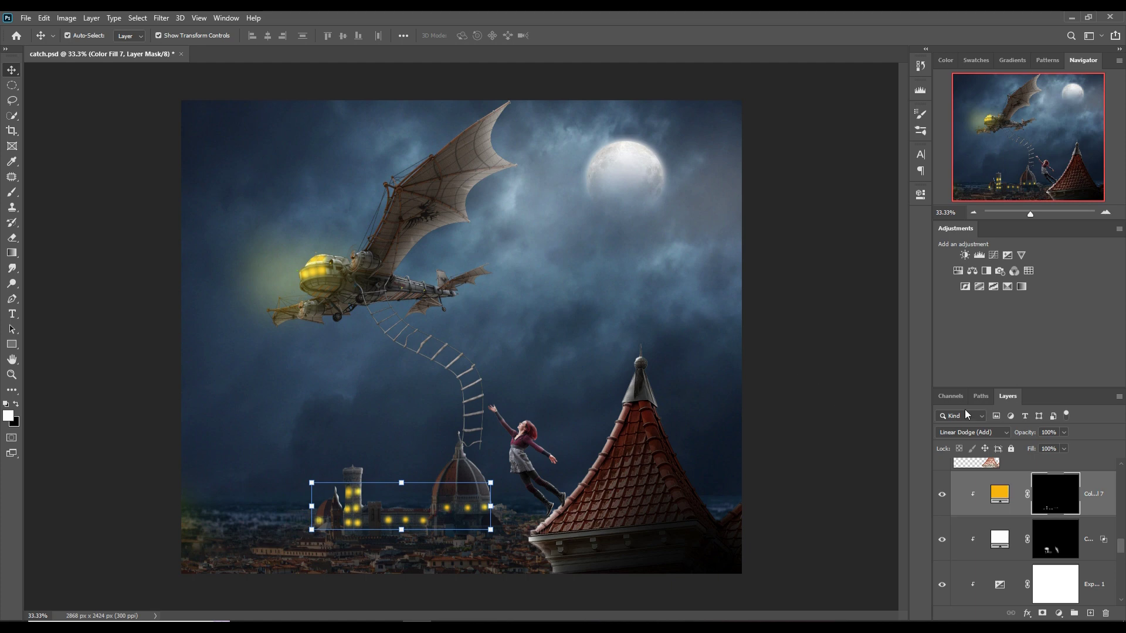
scroll(1082, 520, "down", 5)
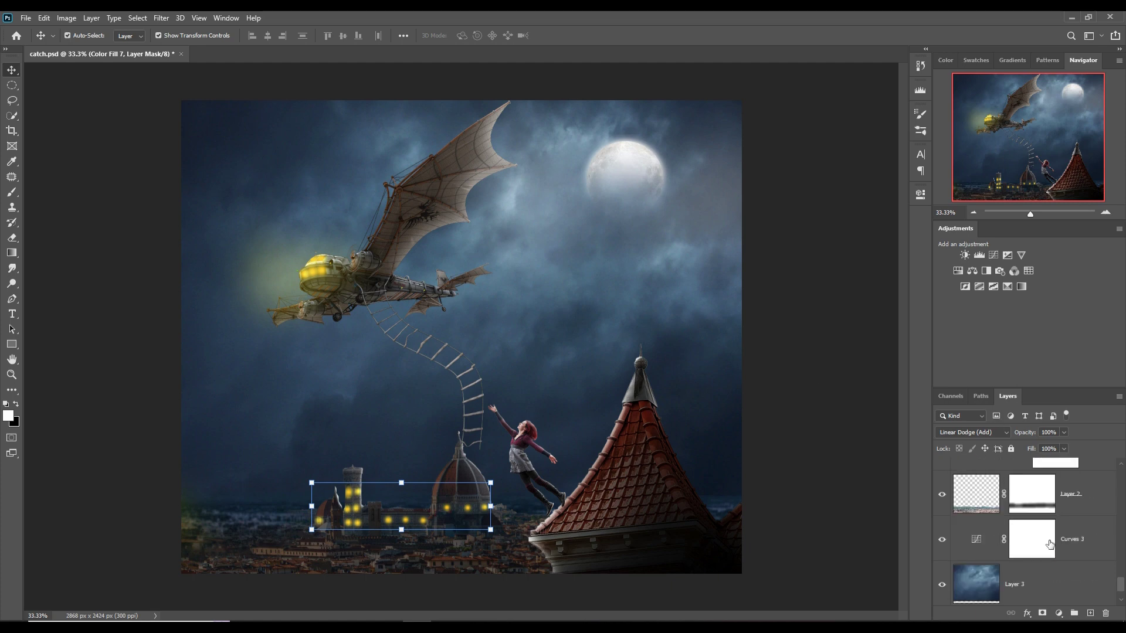
left_click(1044, 567)
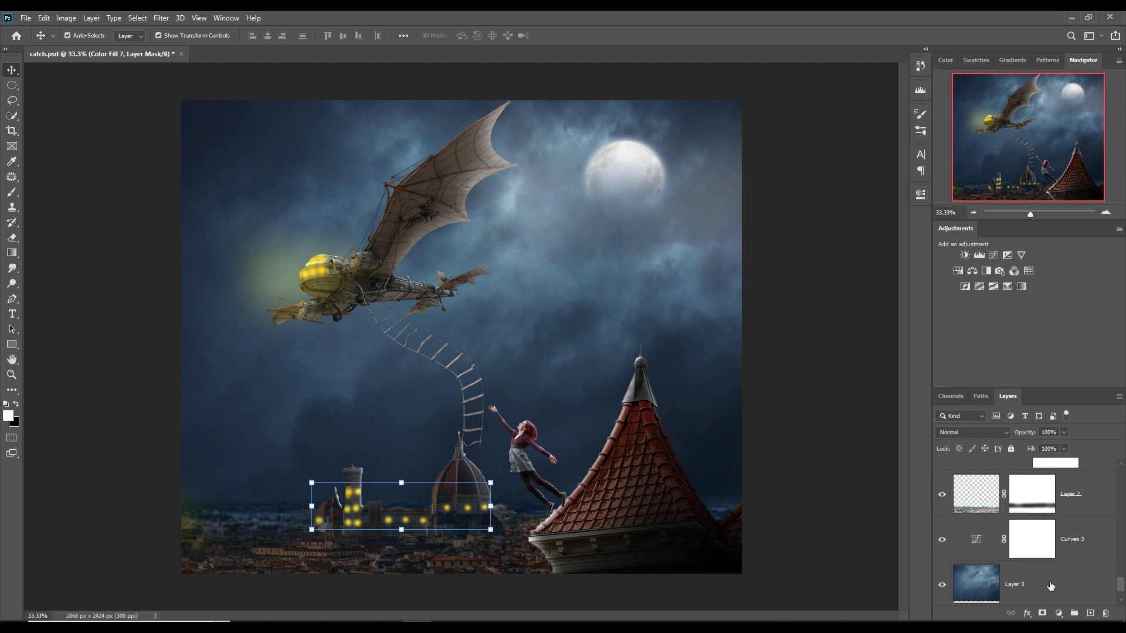
double_click(976, 538)
mouse_move(843, 324)
left_mouse_down()
mouse_move(855, 332)
mouse_move(846, 335)
left_mouse_up()
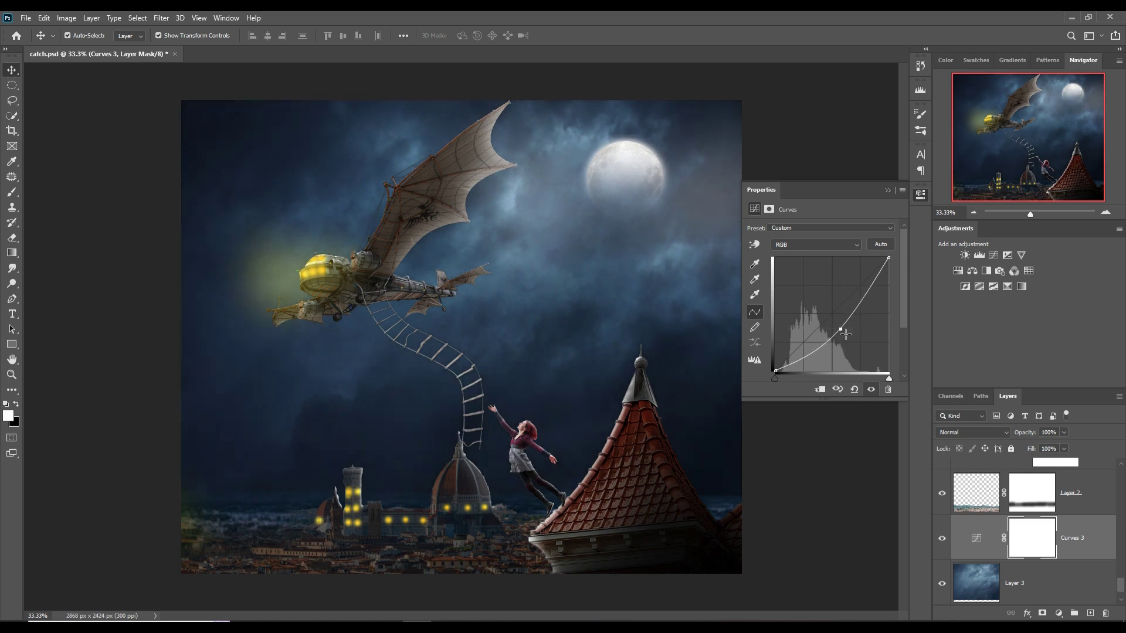
left_click(887, 192)
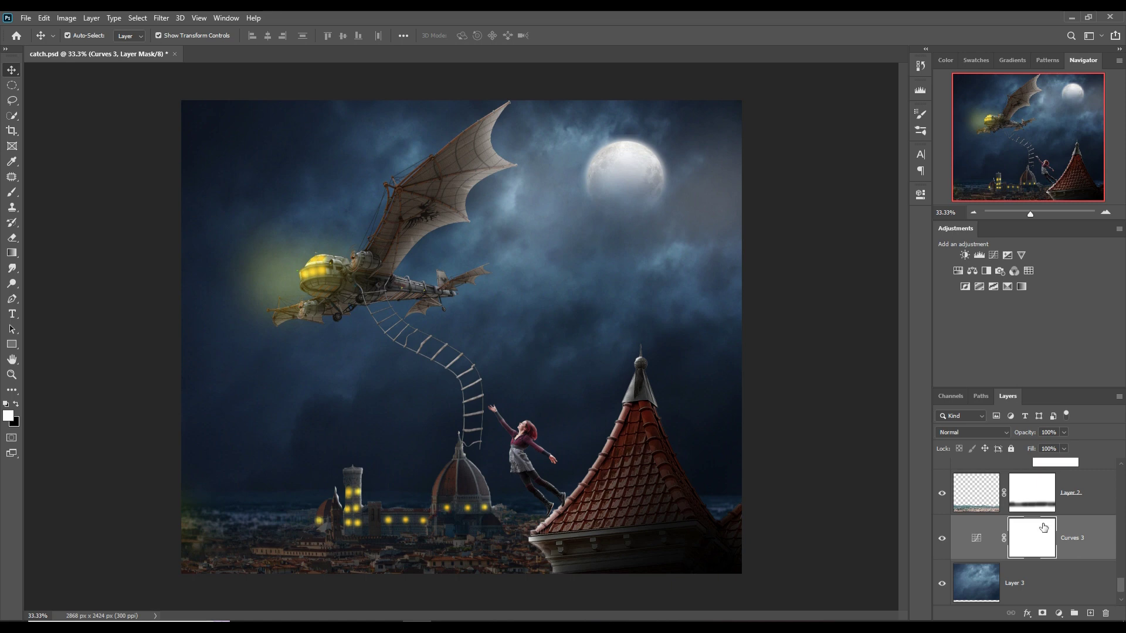
scroll(1044, 527, "up", 1)
scroll(1043, 527, "up", 1)
Stamp all visible layers into a merged Layer 12 above Layer 11 and convert it to a smart object.
scroll(1041, 526, "up", 1)
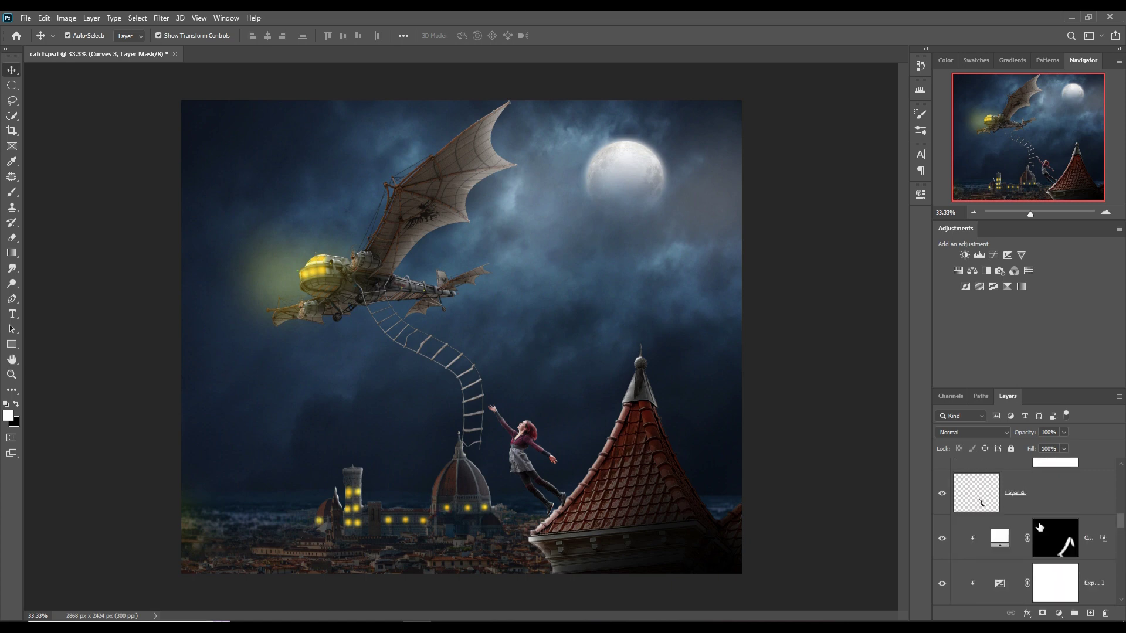
scroll(1040, 526, "up", 1)
scroll(1040, 526, "up", 2)
scroll(1040, 527, "up", 1)
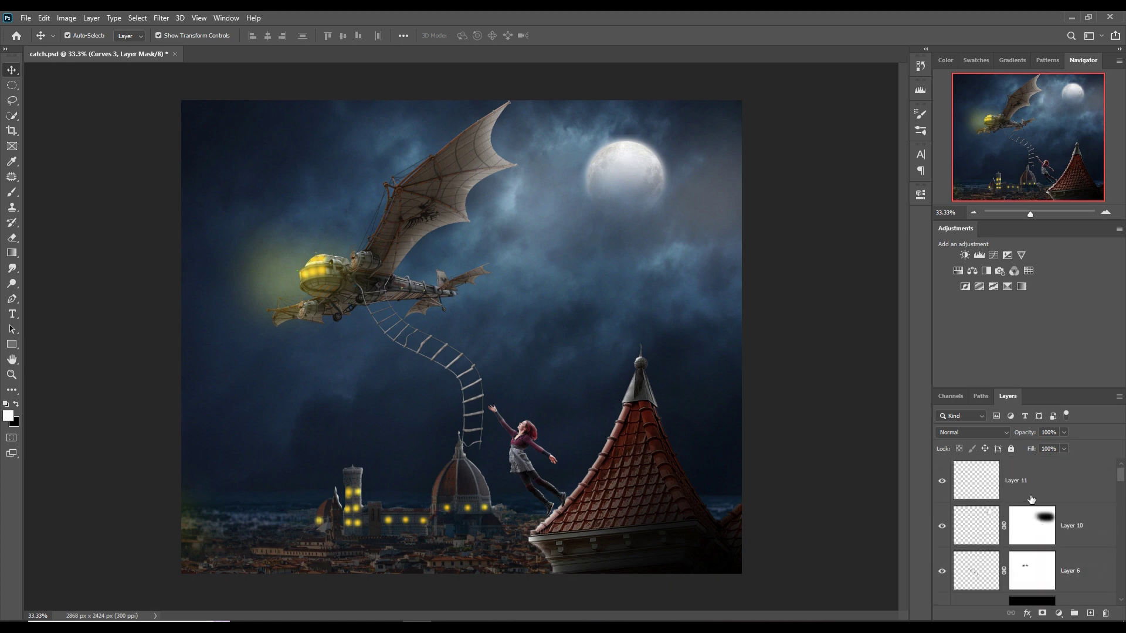
left_click(1087, 491)
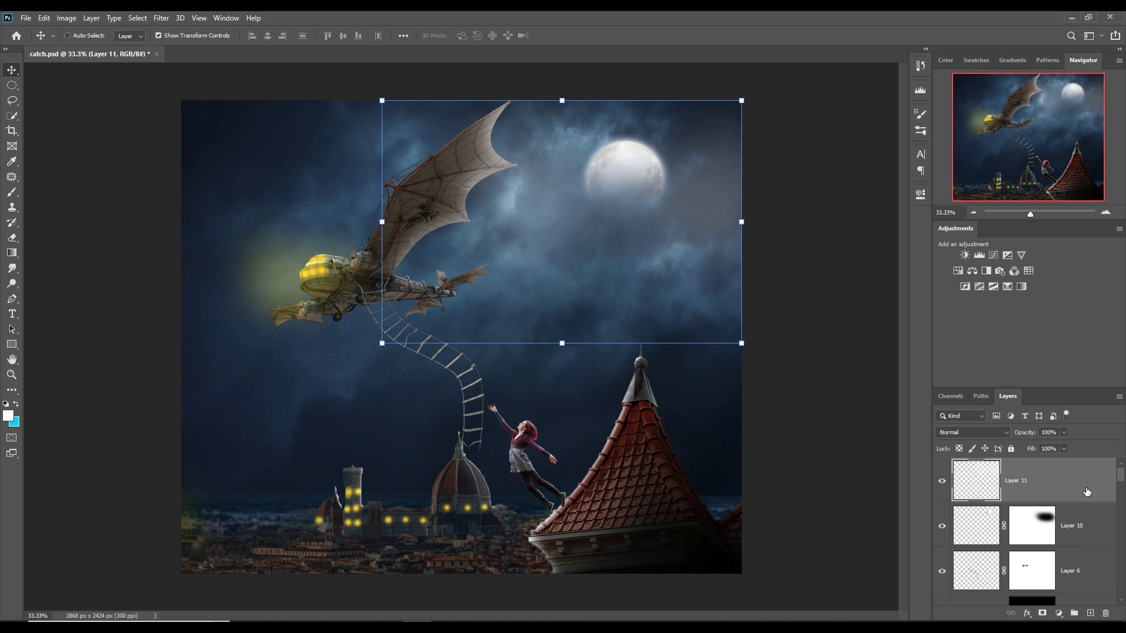
key("ctrl+shift+alt+e")
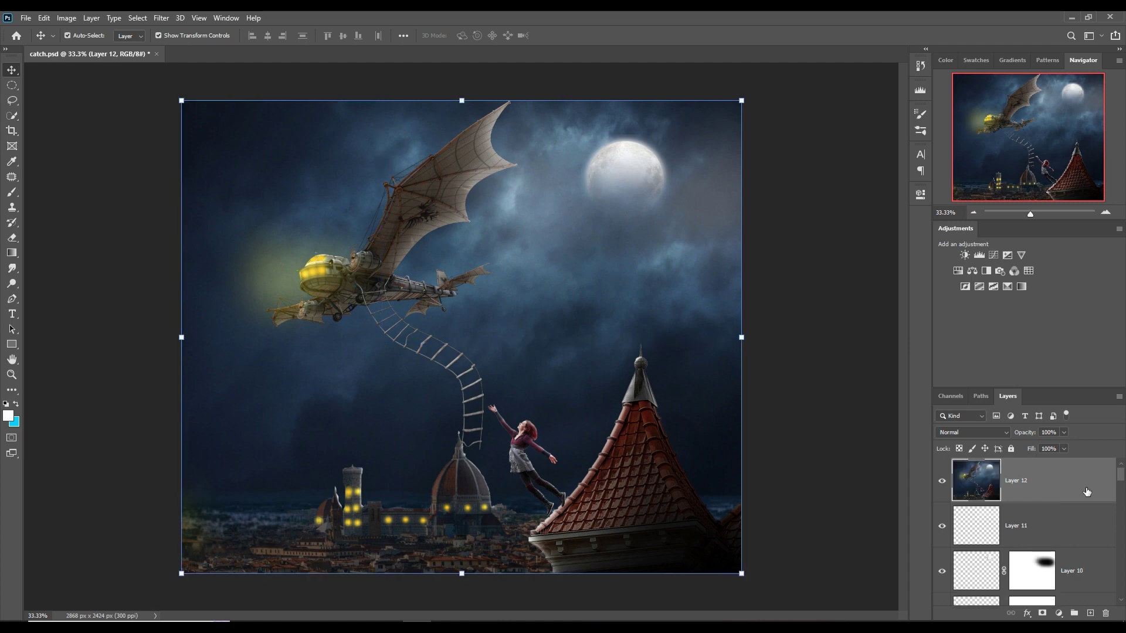
right_click(1058, 497)
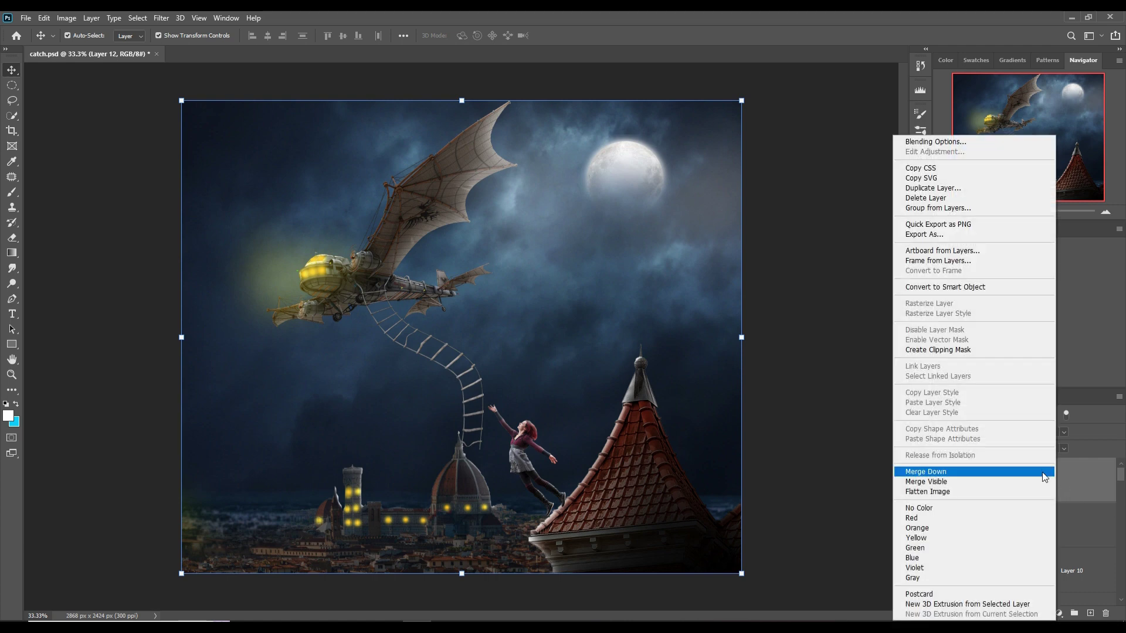
left_click(955, 287)
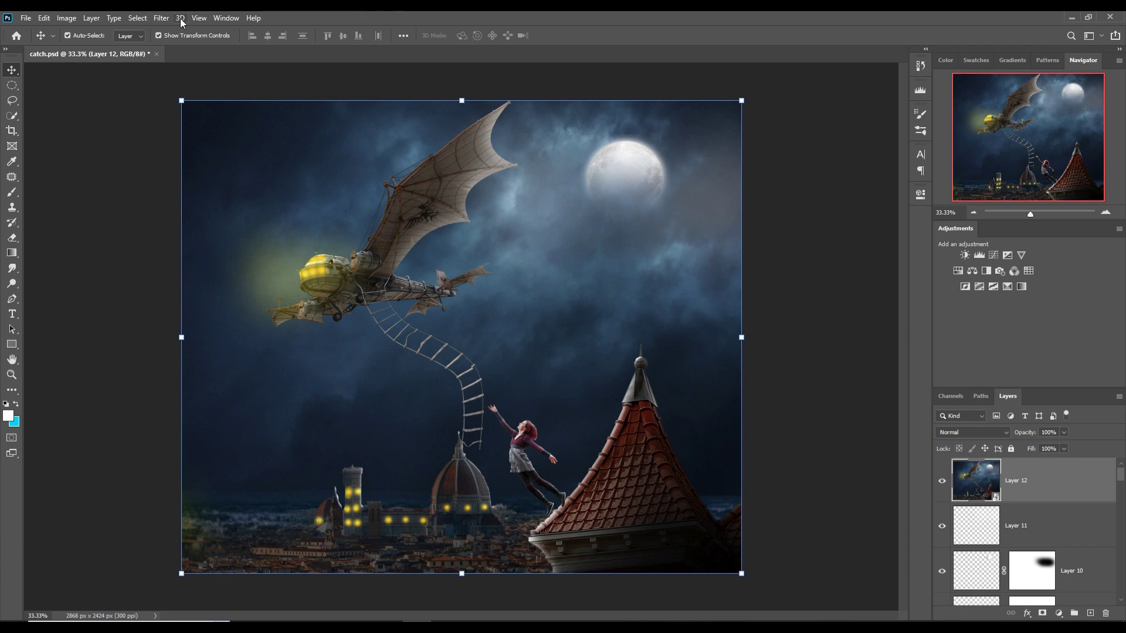
left_click(161, 18)
Apply Camera Raw with Shadows -8, Contrast +13, Highlights +16, Saturation +14 and sharpening amount 62.
left_click(193, 88)
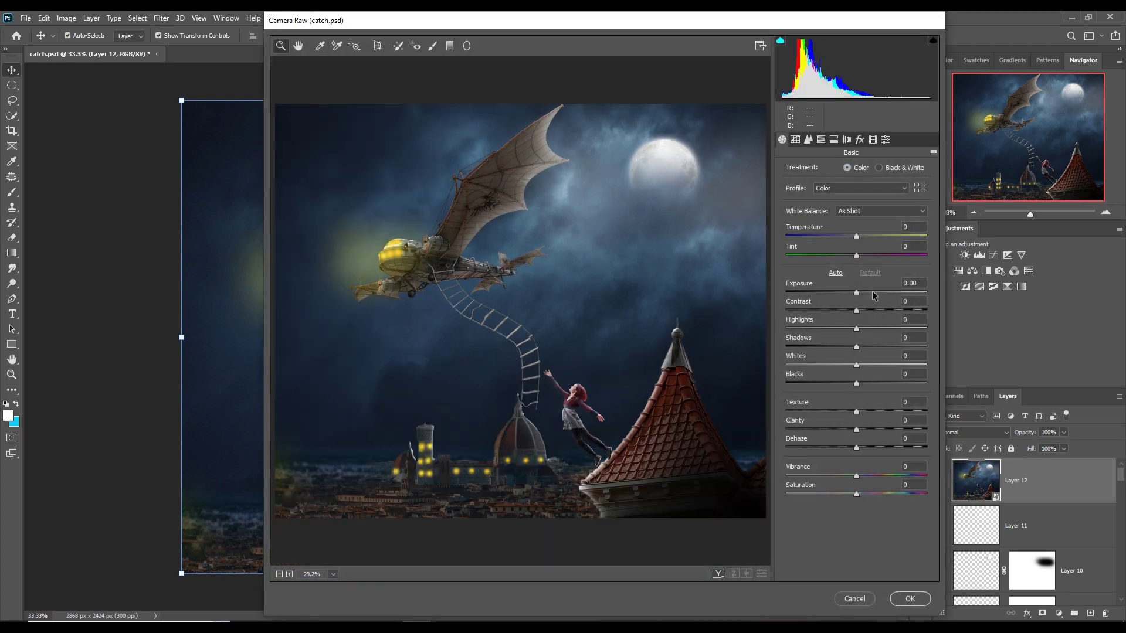
left_click(858, 350)
left_click_drag(858, 349, 868, 315)
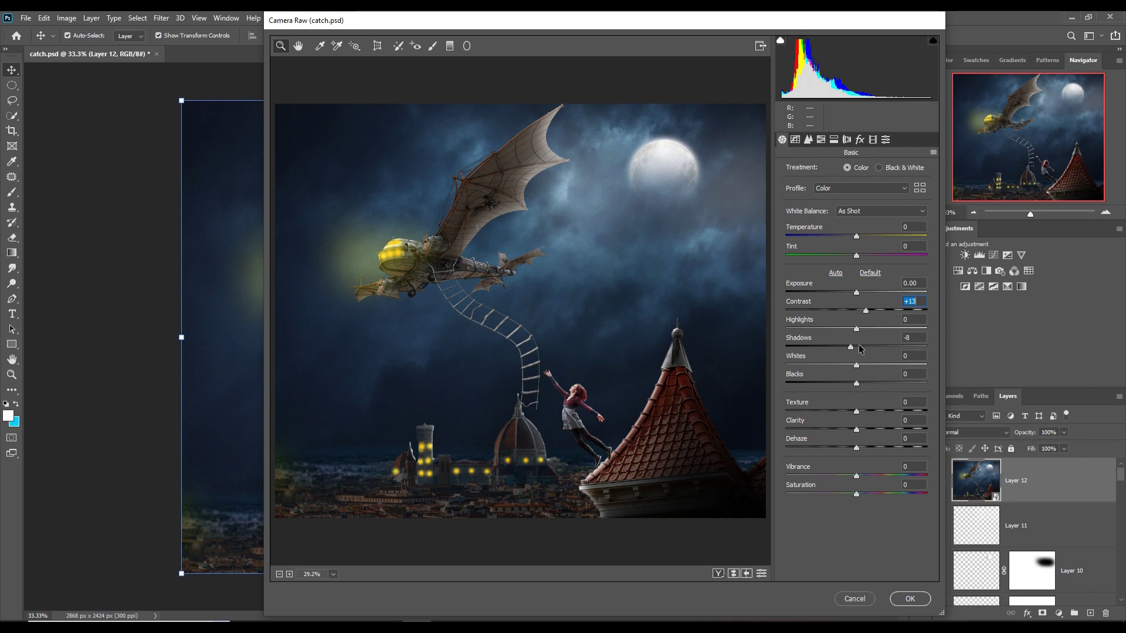
left_click_drag(856, 331, 868, 332)
left_click_drag(856, 496, 868, 498)
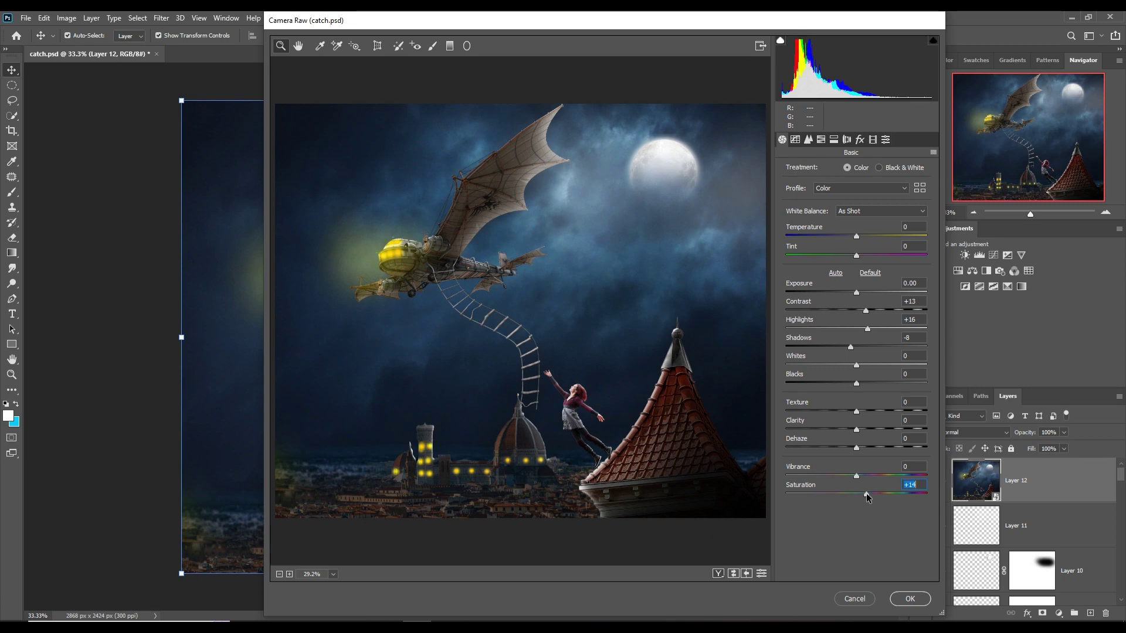
left_click(808, 140)
left_click_drag(786, 188, 803, 197)
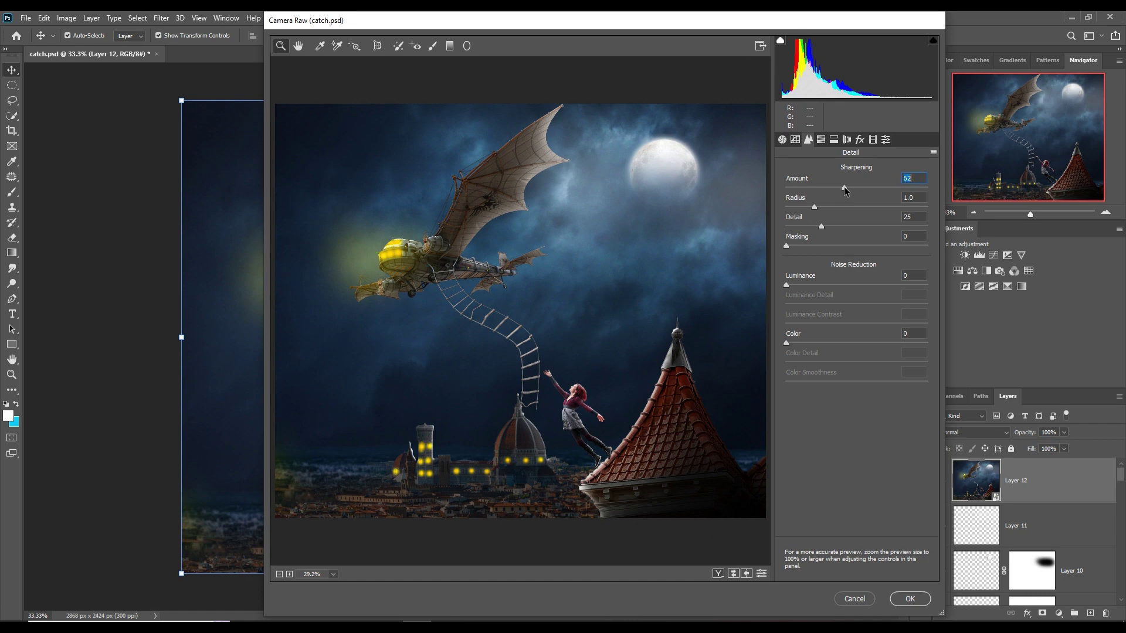
Set the parametric tone curve to Highlights +8, Lights +7 and Darks -17.
left_click(795, 140)
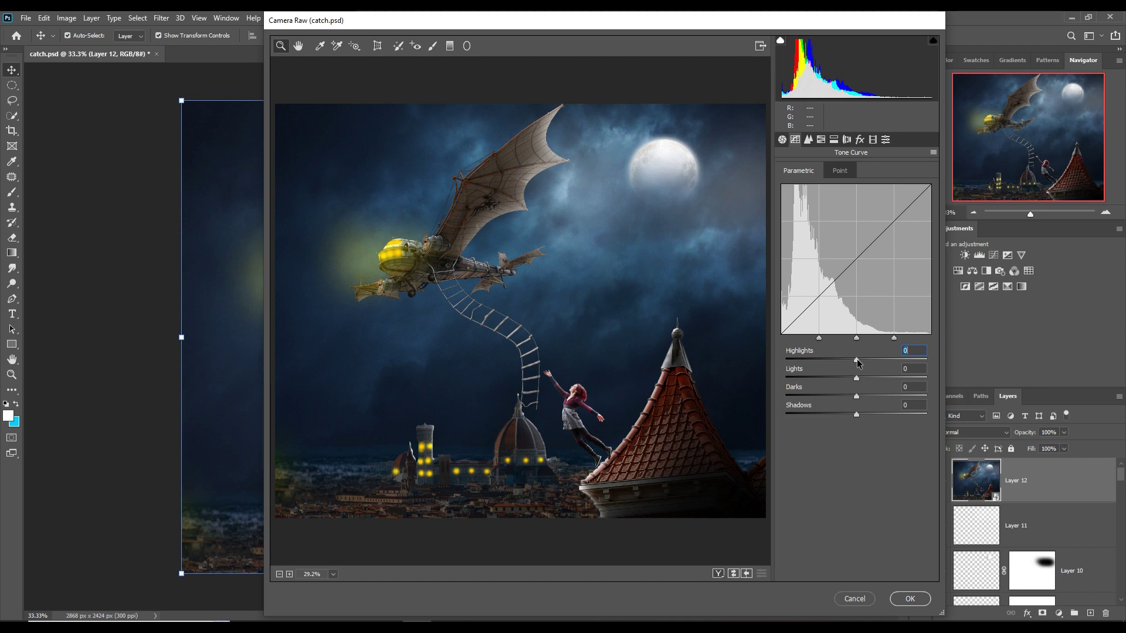
left_click_drag(857, 360, 864, 364)
left_click_drag(856, 379, 845, 398)
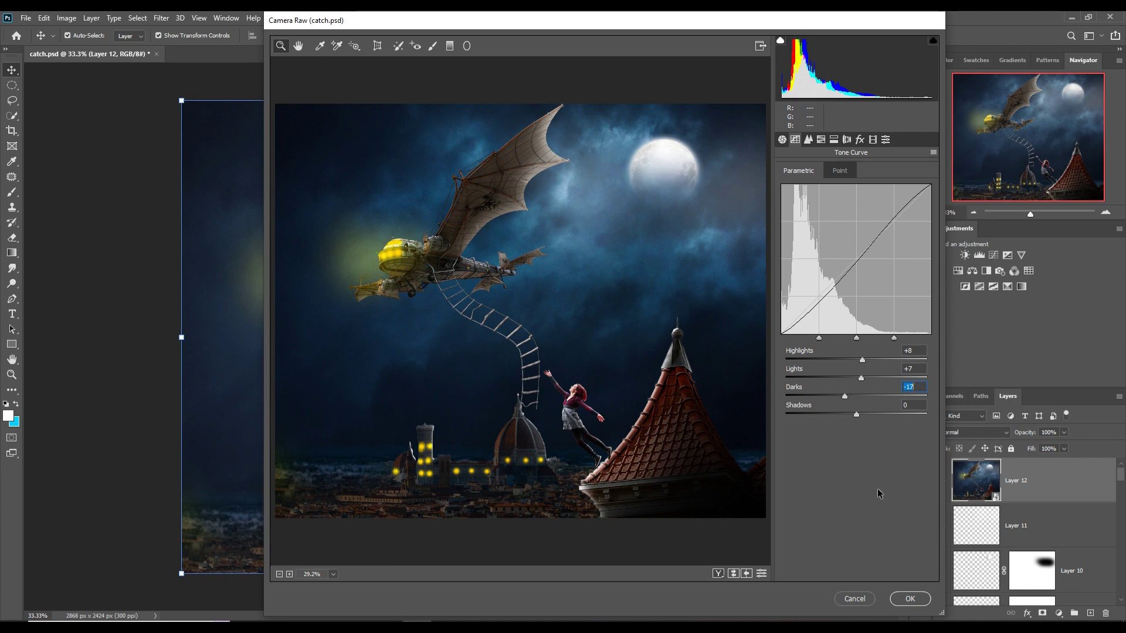
Set Yellows saturation to +100 and hue to -23, then apply the Camera Raw filter.
left_click(822, 143)
left_click_drag(856, 256, 965, 248)
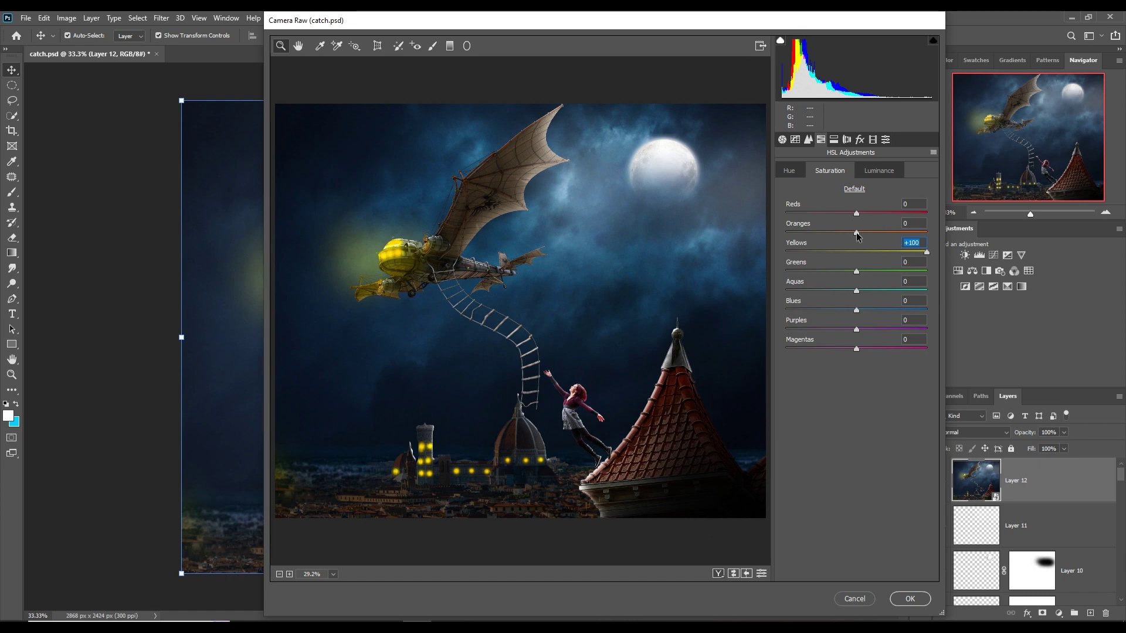
left_click(789, 171)
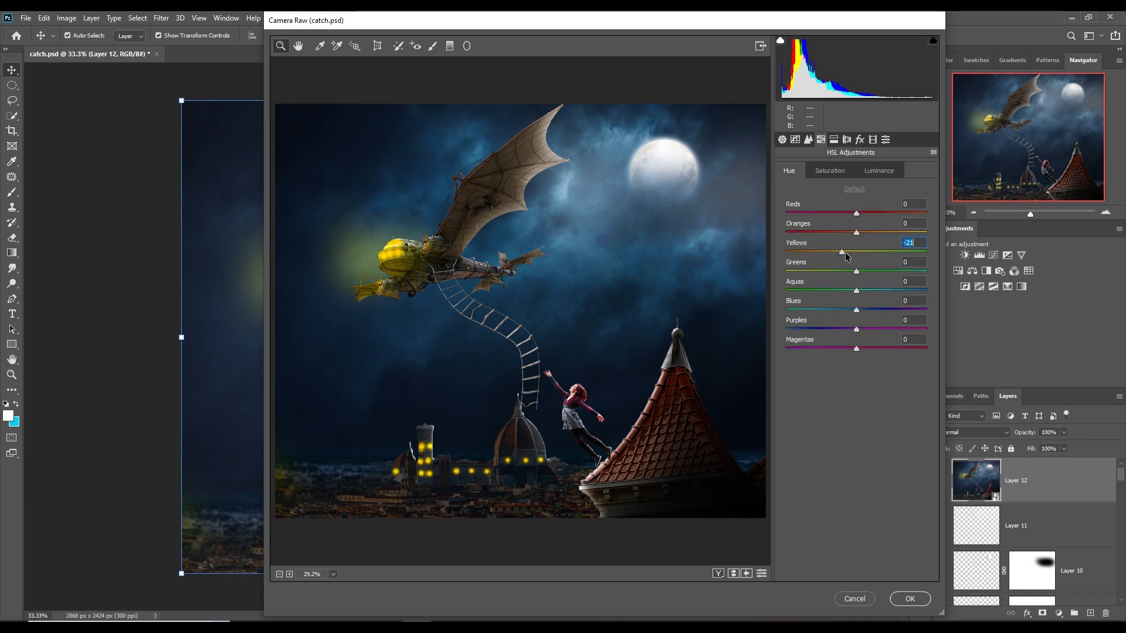
left_click_drag(841, 252, 844, 252)
left_click(906, 604)
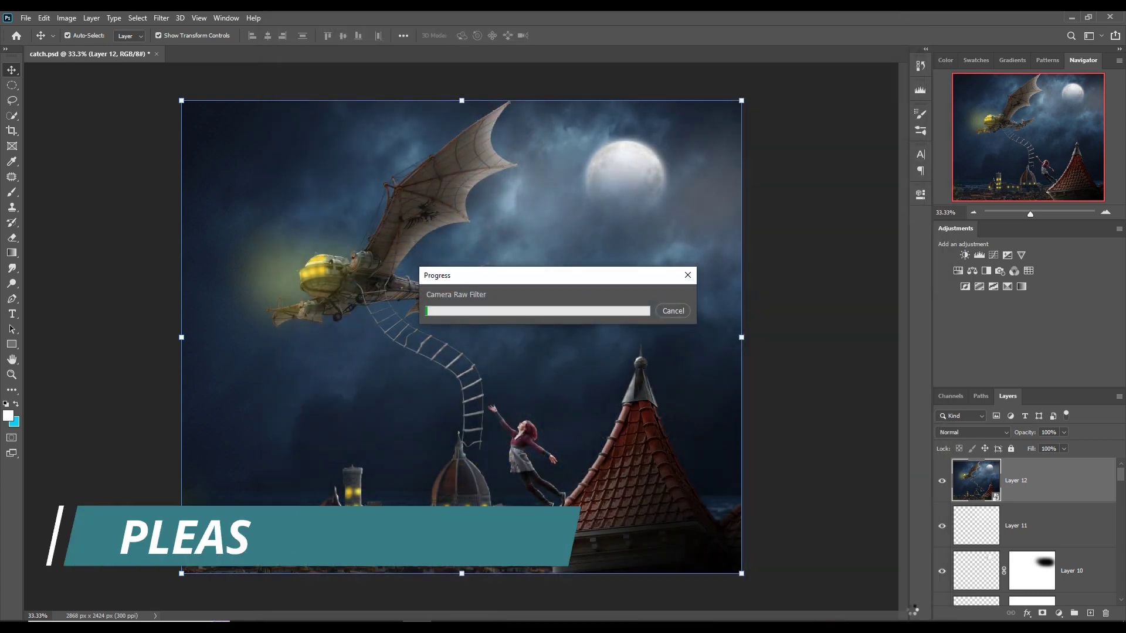